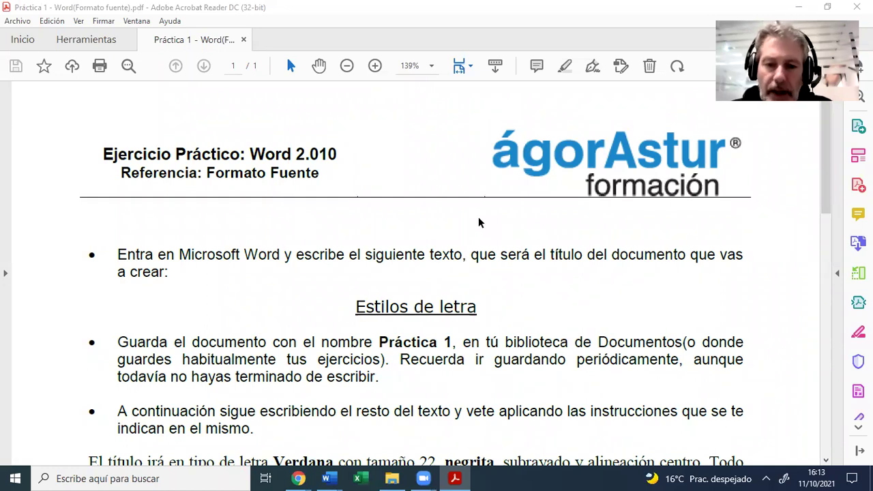
- Review the Práctica 1 exercise sheet, from the title instructions through the font, colour, underline and text-effect samples
{"action": "scroll", "coordinate": [479, 222], "scroll_direction": "down", "scroll_amount": 2}
{"action": "scroll", "coordinate": [479, 223], "scroll_direction": "down", "scroll_amount": 2}
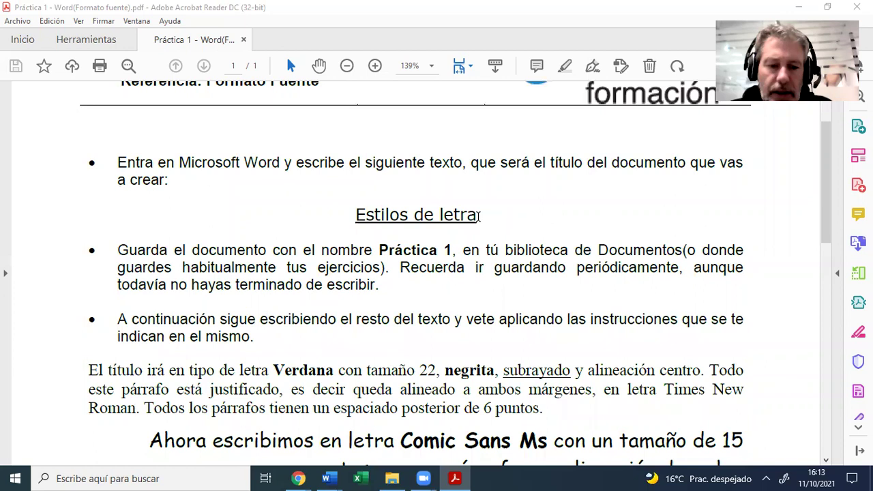
{"action": "scroll", "coordinate": [479, 222], "scroll_direction": "down", "scroll_amount": 1}
{"action": "scroll", "coordinate": [478, 217], "scroll_direction": "down", "scroll_amount": 3}
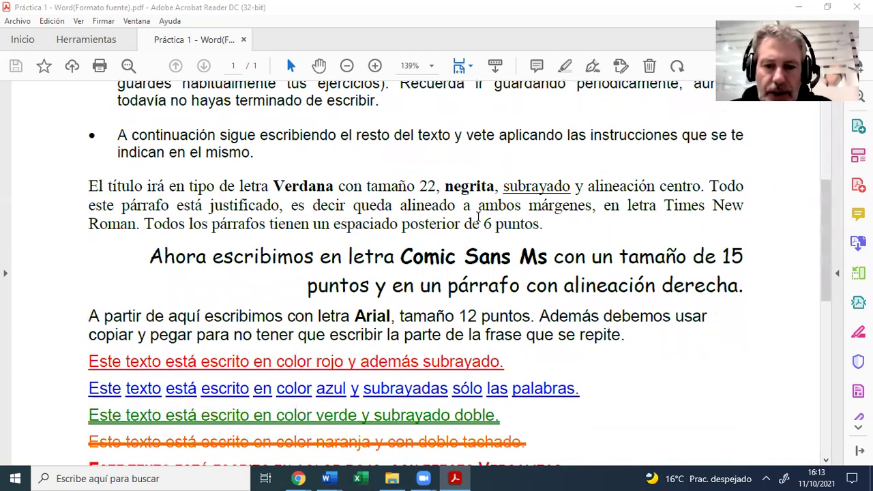
{"action": "scroll", "coordinate": [479, 217], "scroll_direction": "up", "scroll_amount": 5}
{"action": "scroll", "coordinate": [479, 217], "scroll_direction": "down", "scroll_amount": 4}
{"action": "scroll", "coordinate": [478, 217], "scroll_direction": "up", "scroll_amount": 4}
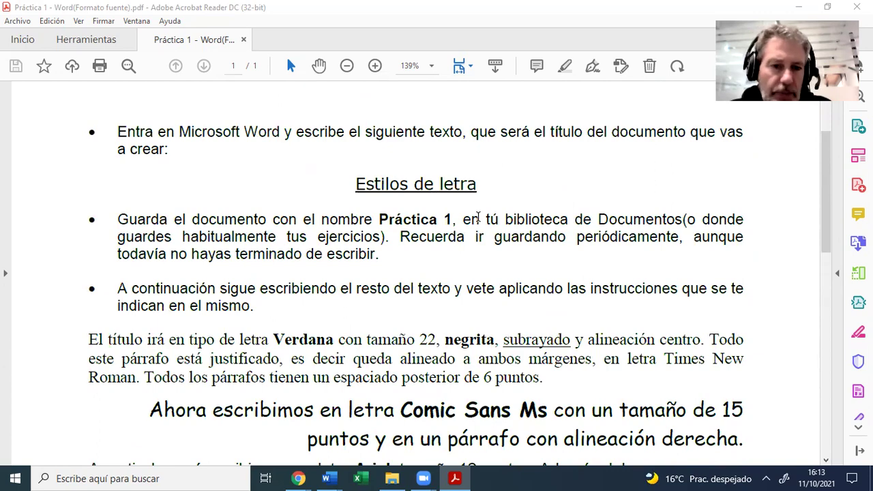
{"action": "scroll", "coordinate": [478, 218], "scroll_direction": "down", "scroll_amount": 4}
{"action": "scroll", "coordinate": [478, 217], "scroll_direction": "down", "scroll_amount": 15}
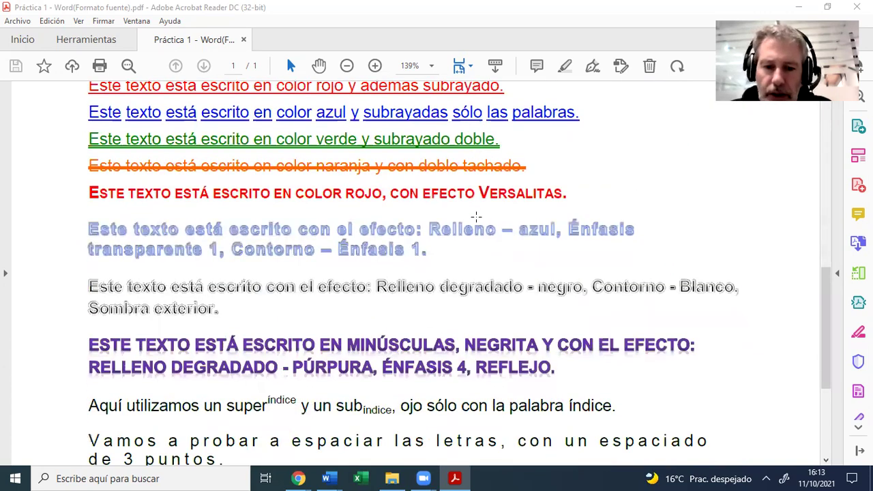
{"action": "scroll", "coordinate": [477, 217], "scroll_direction": "up", "scroll_amount": 10}
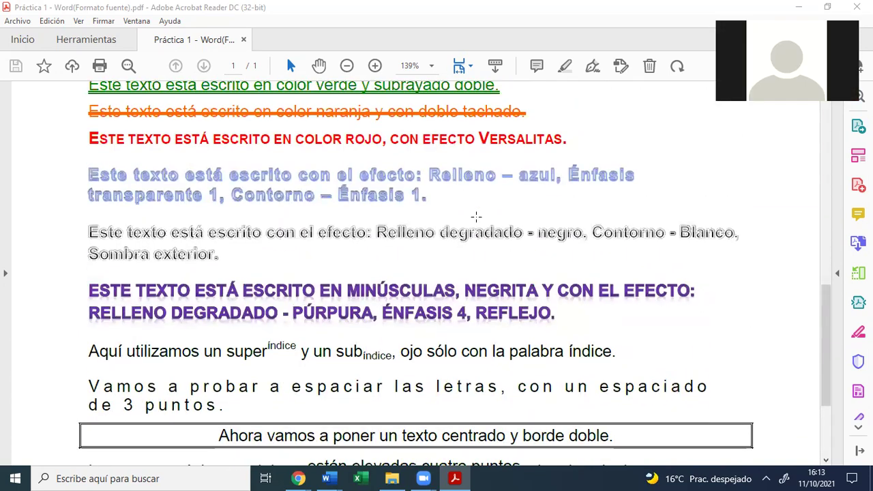
{"action": "scroll", "coordinate": [477, 217], "scroll_direction": "up", "scroll_amount": 11}
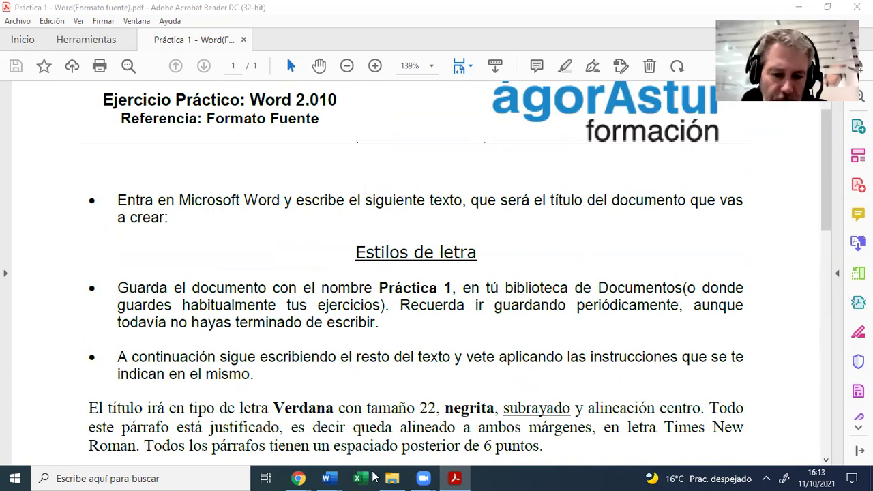
- Open "Práctica 2 - Word(Formato párrafo).pdf" from the Prácticas de Word folder and collapse the tools pane
{"action": "left_click", "coordinate": [392, 478]}
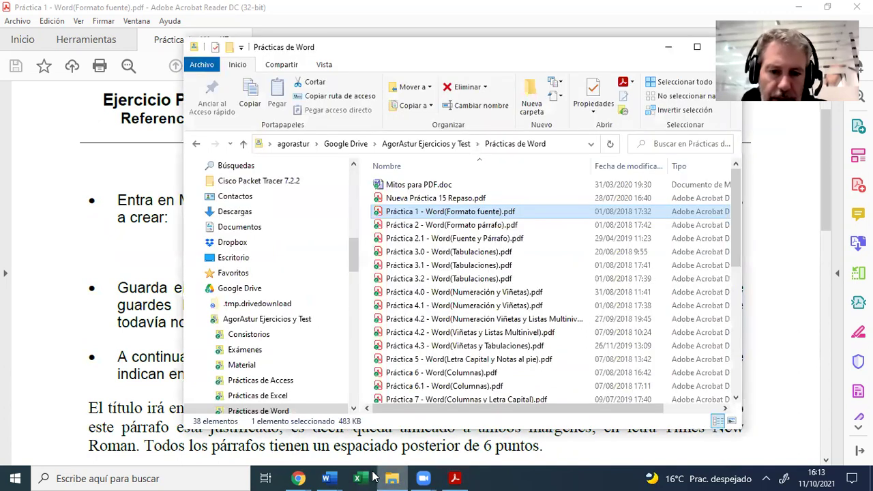
{"action": "left_click", "coordinate": [412, 224]}
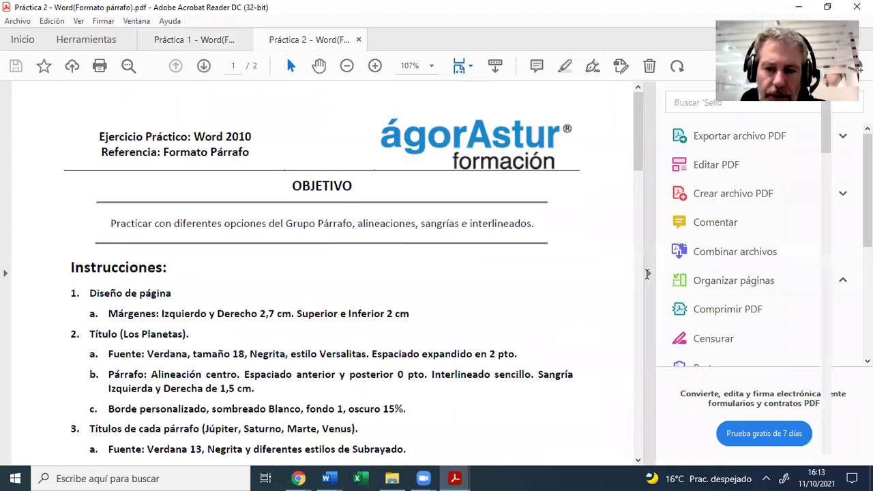
{"action": "left_click", "coordinate": [648, 273]}
- Read through the Práctica 2 paragraph-formatting instructions and the formatted "Los Planetas" sample on the second page
{"action": "scroll", "coordinate": [228, 303], "scroll_direction": "down", "scroll_amount": 1}
{"action": "scroll", "coordinate": [228, 305], "scroll_direction": "down", "scroll_amount": 2}
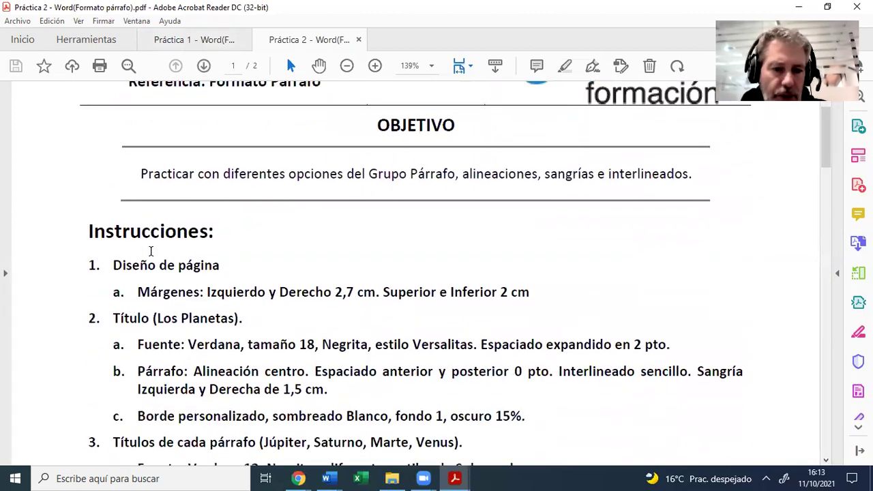
{"action": "scroll", "coordinate": [263, 302], "scroll_direction": "down", "scroll_amount": 4}
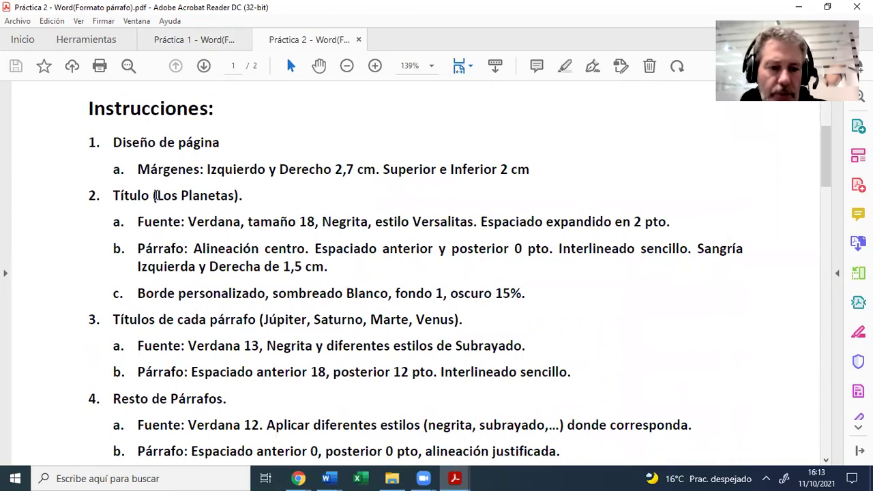
{"action": "scroll", "coordinate": [210, 305], "scroll_direction": "down", "scroll_amount": 8}
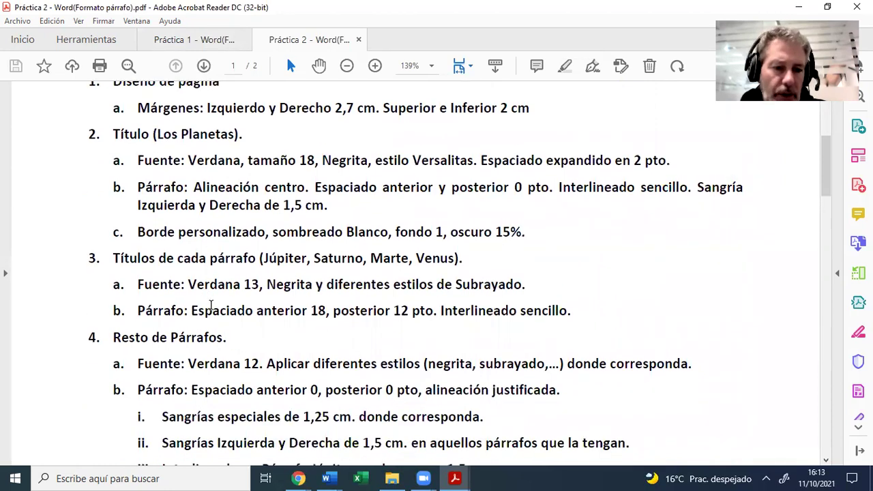
{"action": "scroll", "coordinate": [210, 305], "scroll_direction": "down", "scroll_amount": 6}
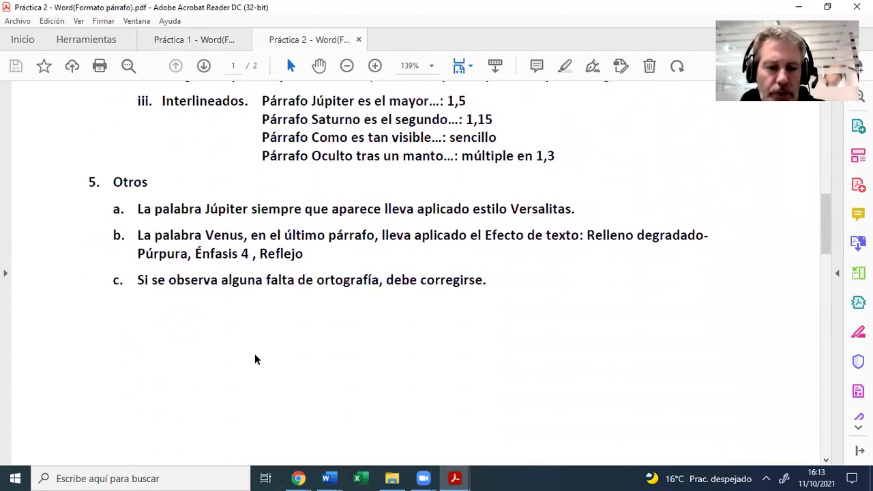
{"action": "scroll", "coordinate": [279, 290], "scroll_direction": "down", "scroll_amount": 6}
{"action": "scroll", "coordinate": [279, 289], "scroll_direction": "down", "scroll_amount": 10}
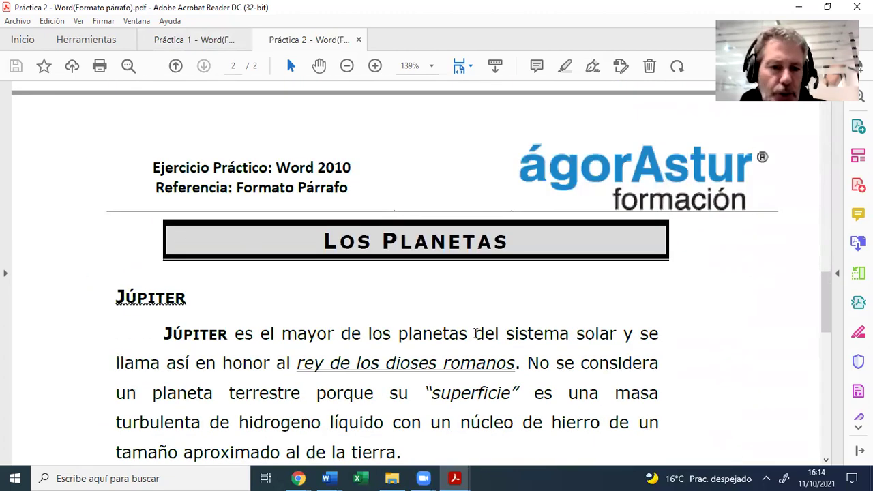
{"action": "scroll", "coordinate": [476, 337], "scroll_direction": "up", "scroll_amount": 2}
{"action": "scroll", "coordinate": [476, 337], "scroll_direction": "up", "scroll_amount": 3}
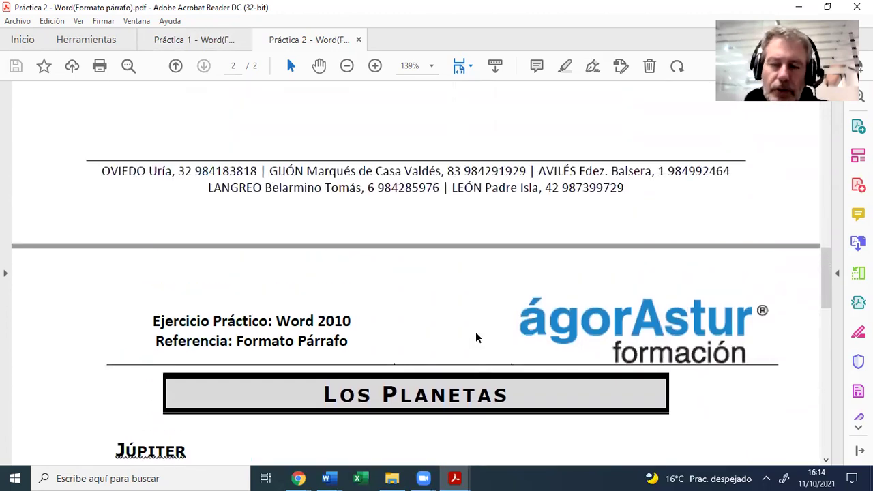
{"action": "scroll", "coordinate": [476, 337], "scroll_direction": "up", "scroll_amount": 15}
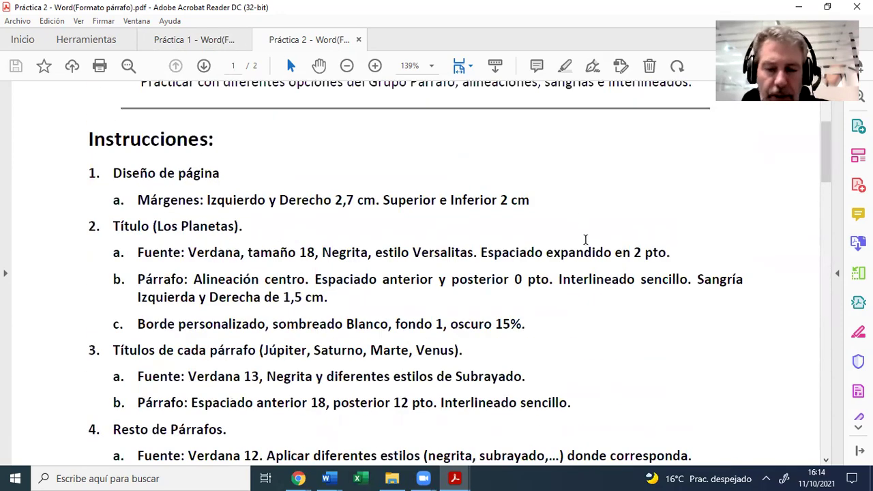
{"action": "scroll", "coordinate": [603, 219], "scroll_direction": "down", "scroll_amount": 7}
{"action": "scroll", "coordinate": [596, 222], "scroll_direction": "down", "scroll_amount": 20}
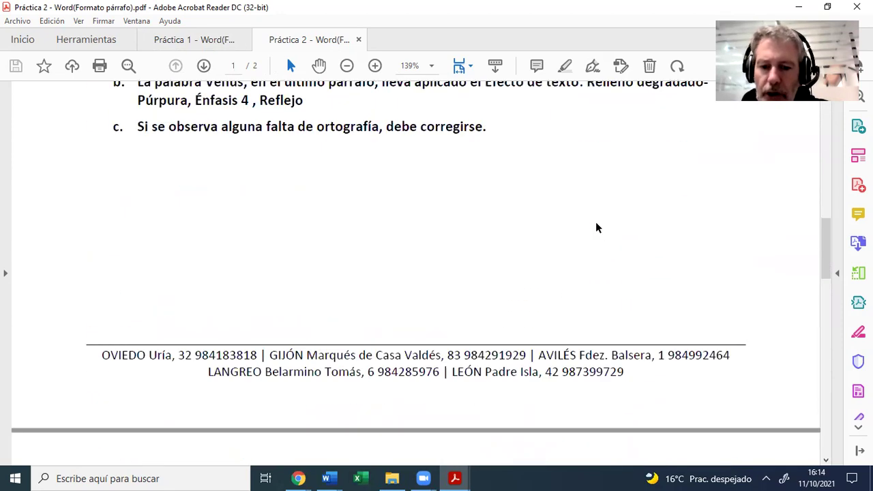
{"action": "scroll", "coordinate": [595, 221], "scroll_direction": "down", "scroll_amount": 10}
{"action": "scroll", "coordinate": [596, 228], "scroll_direction": "up", "scroll_amount": 4}
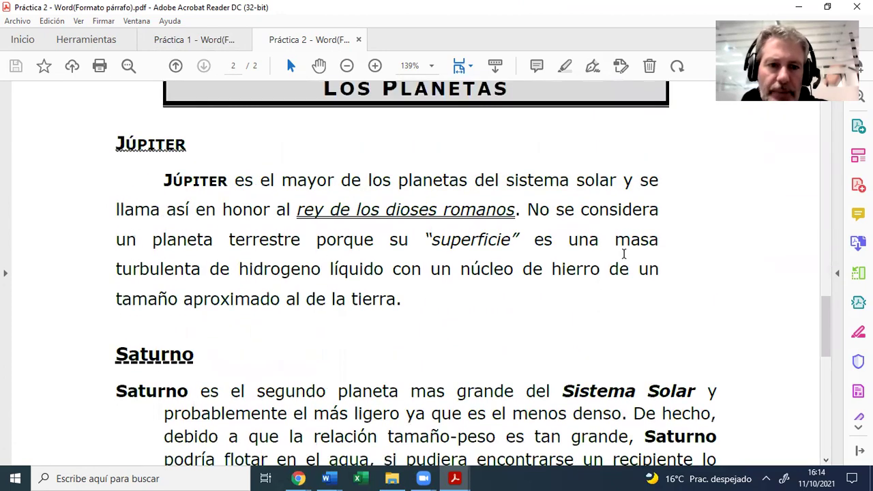
- Set the Práctica 2 PDF zoom to 100% and look over the planet paragraphs and the instructions again
{"action": "left_click", "coordinate": [431, 65]}
{"action": "left_click", "coordinate": [457, 161]}
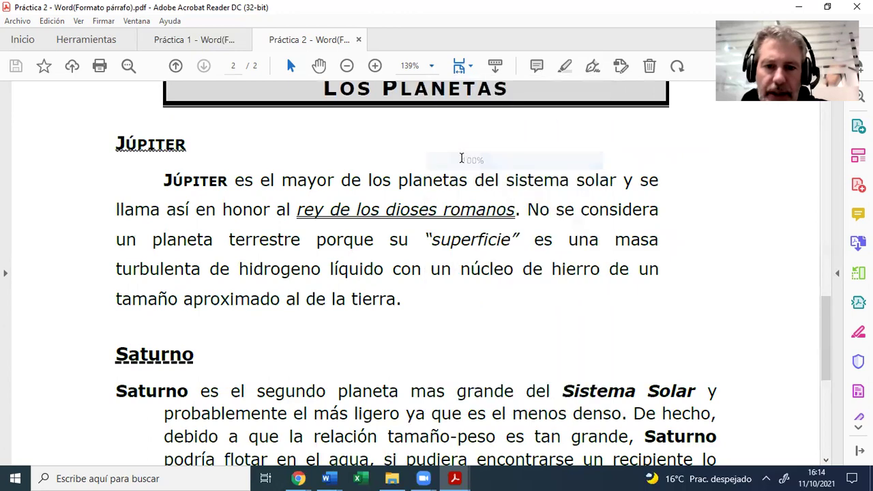
{"action": "scroll", "coordinate": [497, 212], "scroll_direction": "down", "scroll_amount": 9}
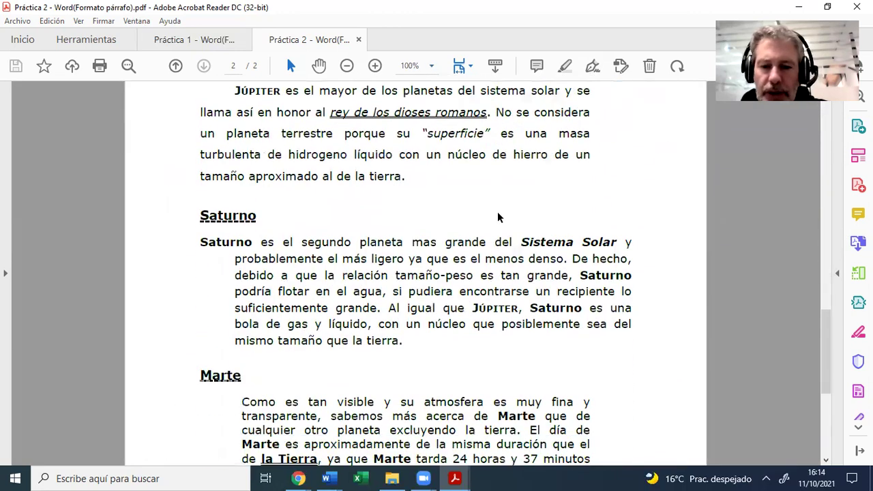
{"action": "scroll", "coordinate": [499, 212], "scroll_direction": "up", "scroll_amount": 6}
{"action": "scroll", "coordinate": [497, 212], "scroll_direction": "up", "scroll_amount": 15}
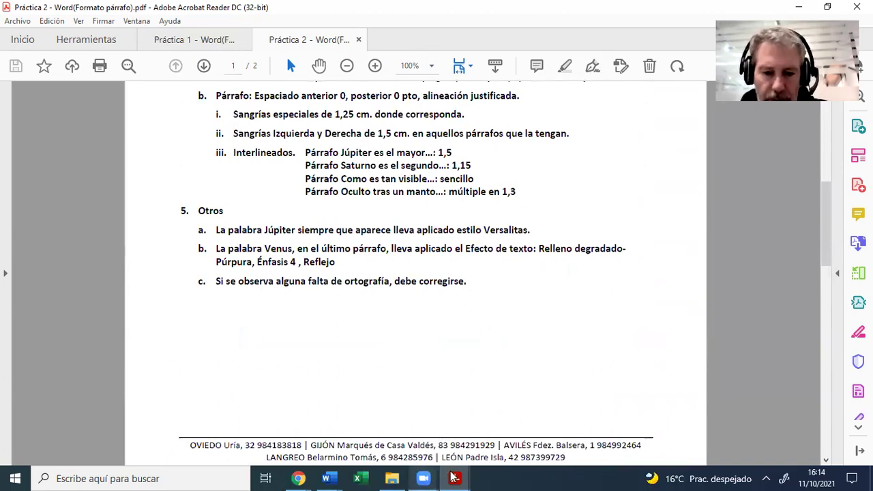
- Switch to Documento1 in Word and set the font of the title "Estilos de letra" to Verdana
{"action": "mouse_move", "coordinate": [331, 478]}
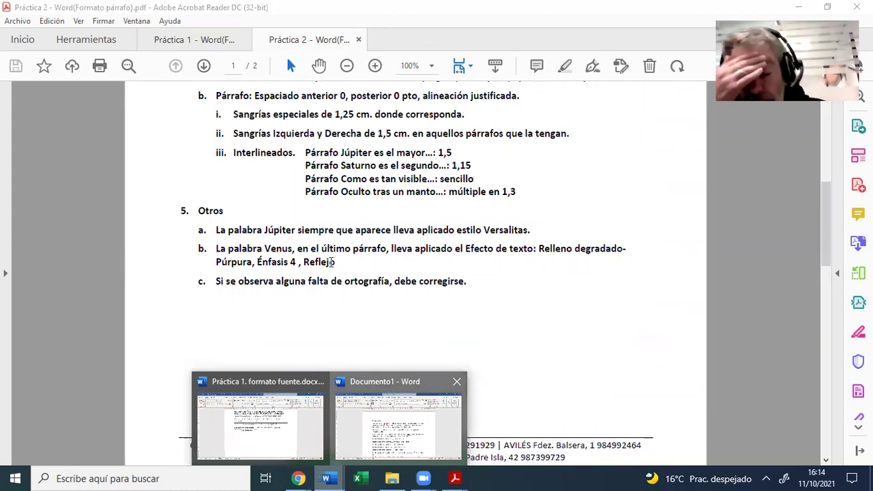
{"action": "left_click", "coordinate": [398, 426]}
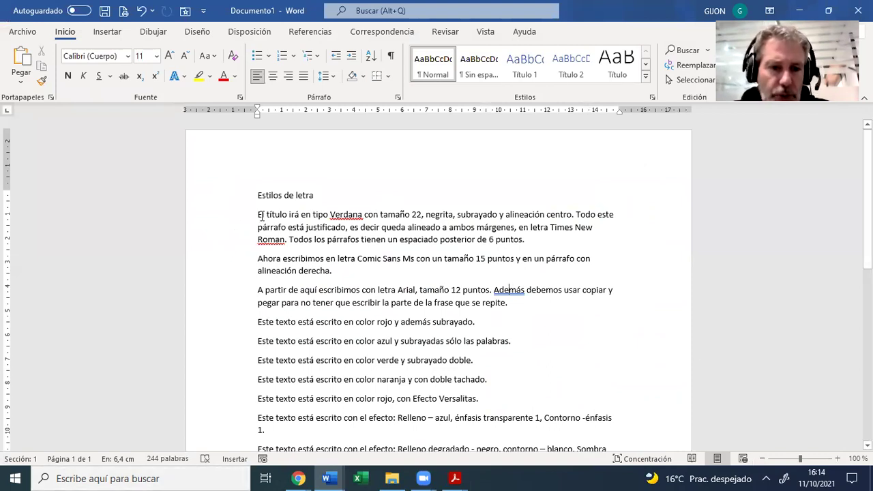
{"action": "left_click", "coordinate": [232, 197]}
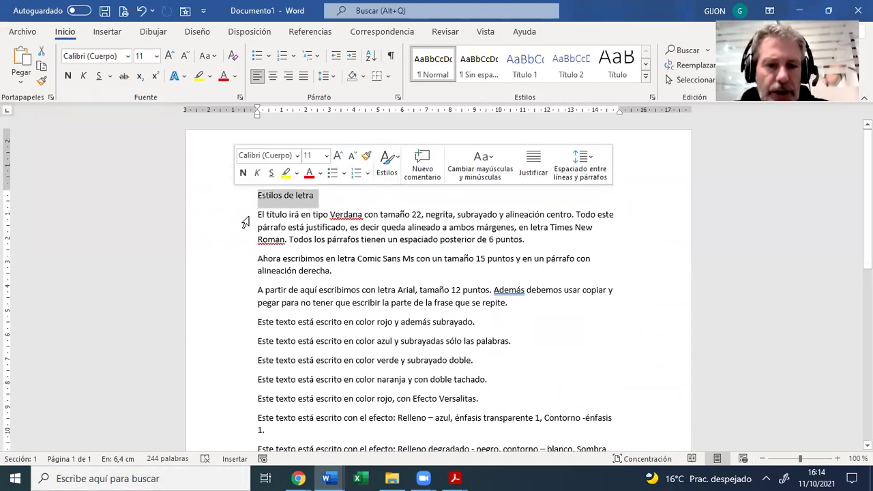
{"action": "left_click", "coordinate": [130, 59]}
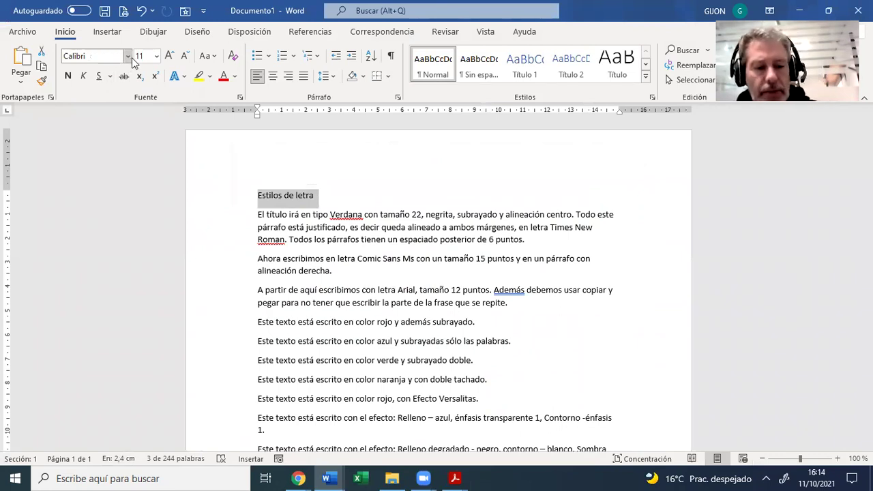
{"action": "type", "text": "Verdana"}
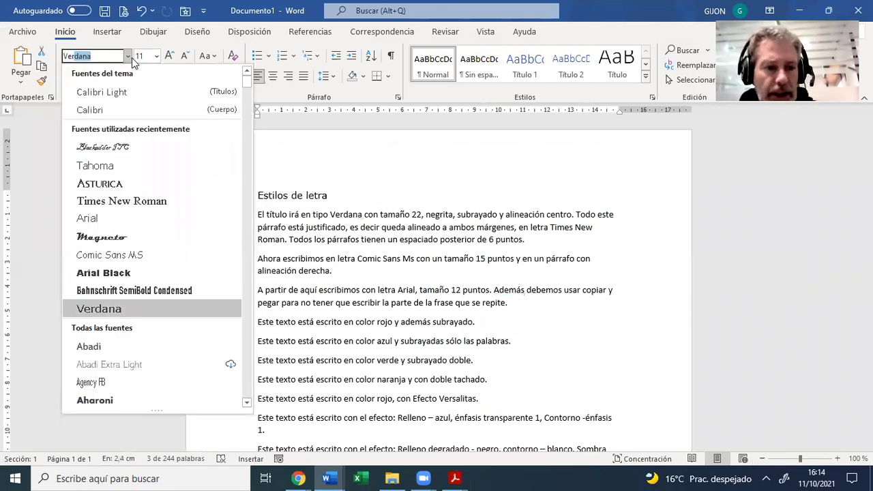
{"action": "left_click", "coordinate": [95, 308]}
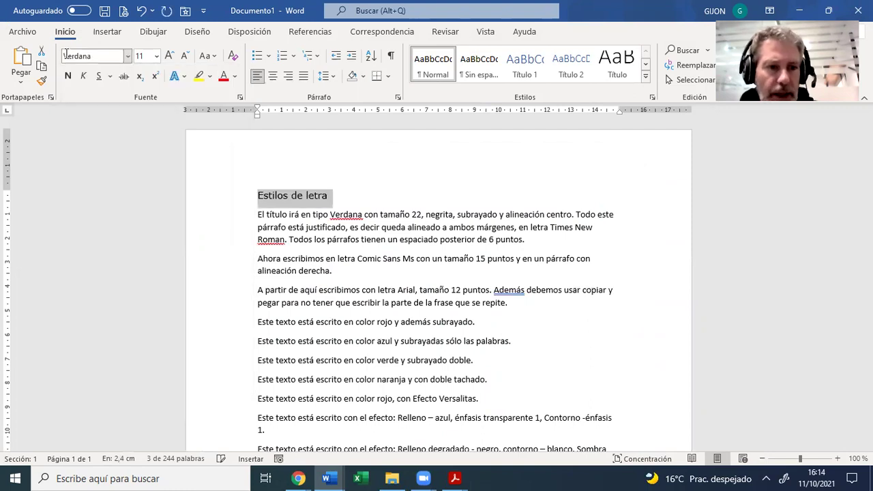
- Set the title "Estilos de letra" to size 22 and make it bold and underlined
{"action": "left_click", "coordinate": [156, 56]}
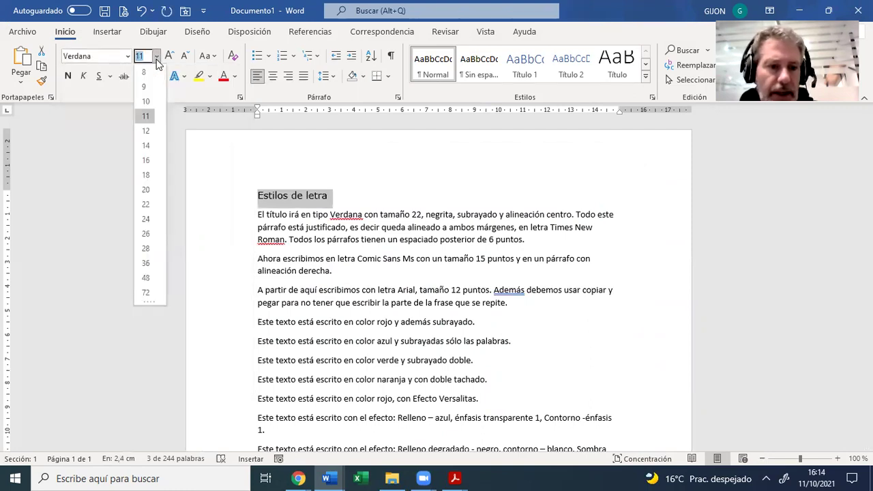
{"action": "left_click", "coordinate": [145, 204]}
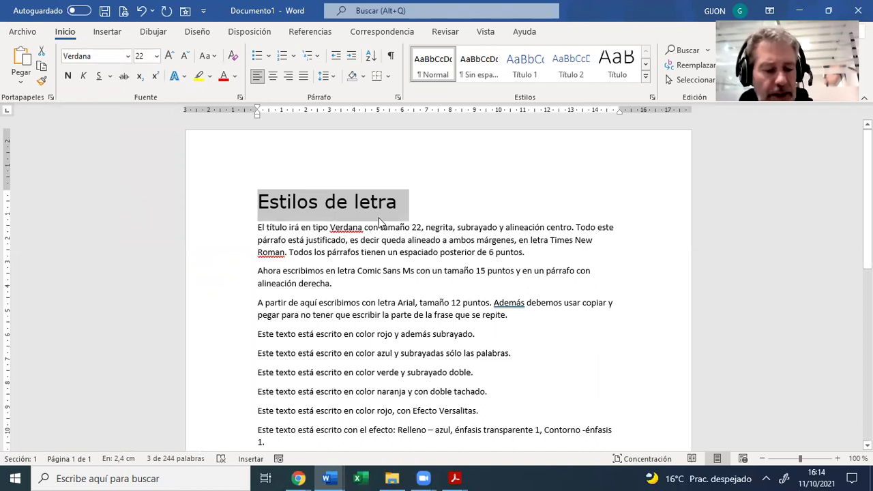
{"action": "key", "text": "ctrl+n"}
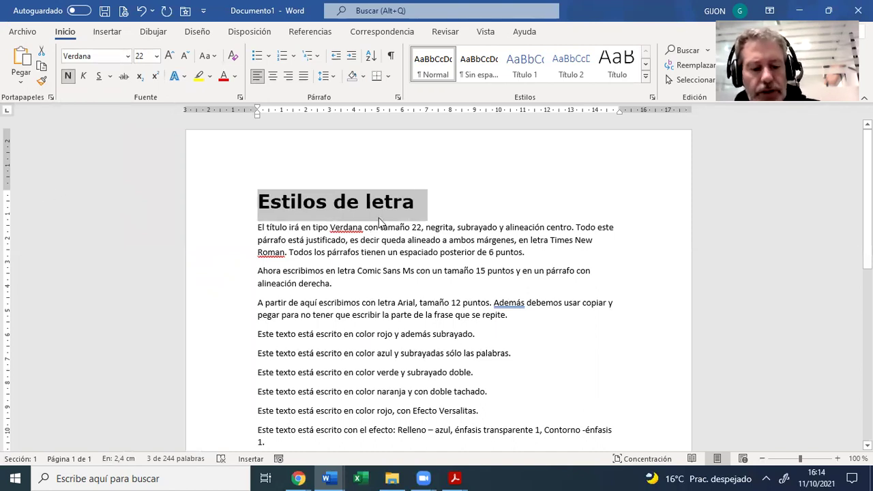
{"action": "key", "text": "ctrl+s"}
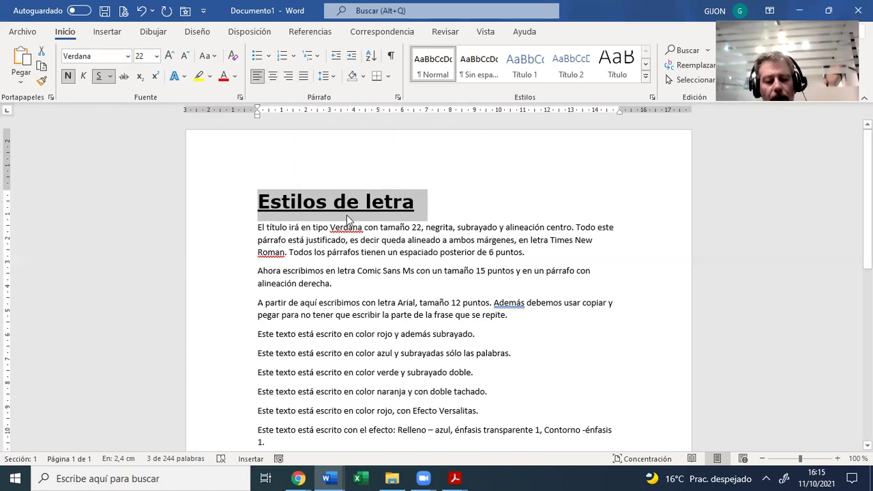
- Center the title "Estilos de letra" on the page
{"action": "key", "text": "ctrl+j"}
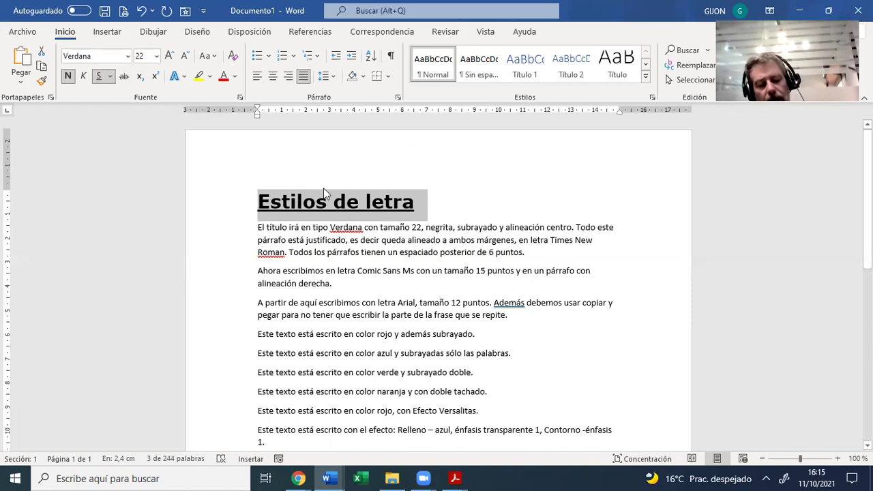
{"action": "key", "text": "ctrl+j"}
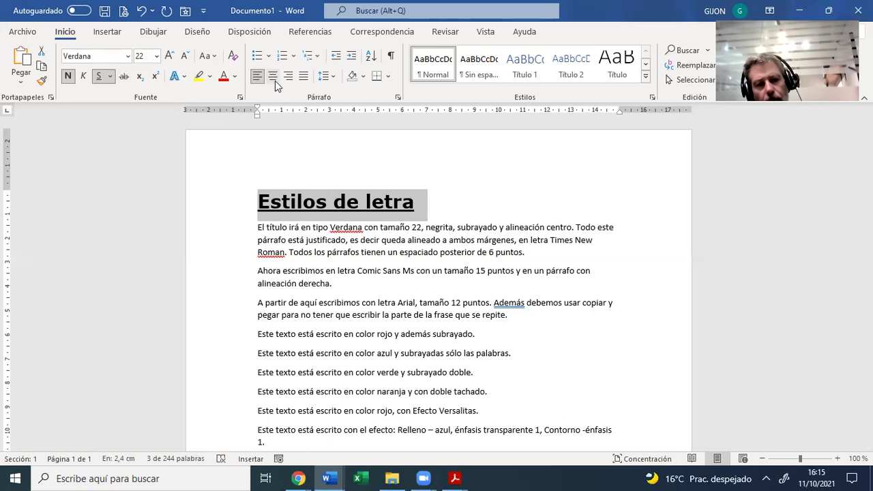
{"action": "left_click", "coordinate": [273, 76]}
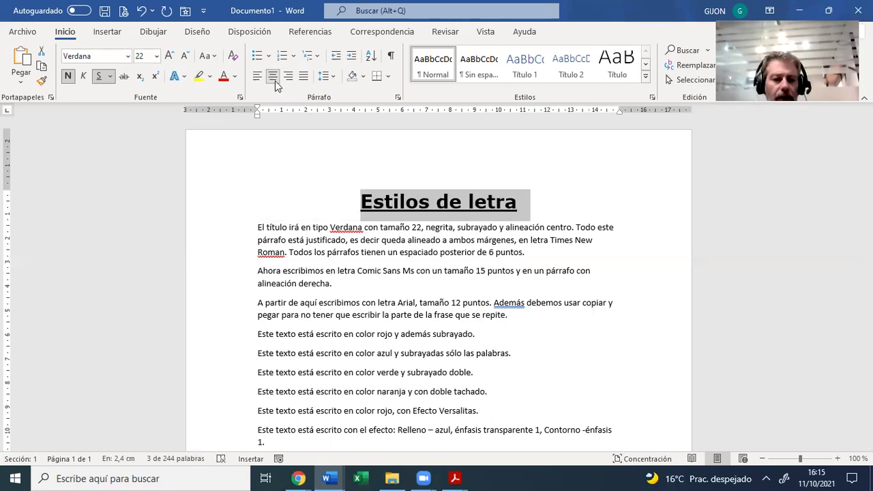
{"action": "left_click", "coordinate": [275, 80]}
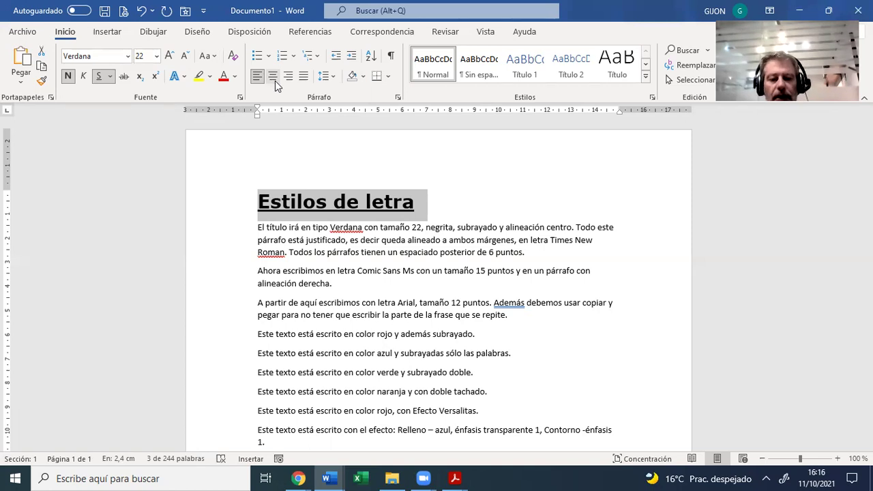
{"action": "left_click", "coordinate": [275, 81]}
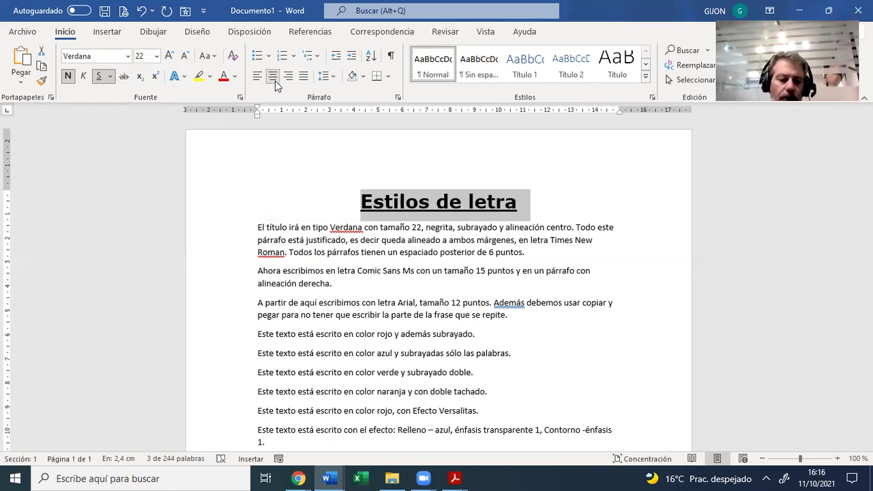
- Toggle the centered alignment of the title "Estilos de letra" off and on several times, ending with it centered
{"action": "left_click", "coordinate": [275, 80]}
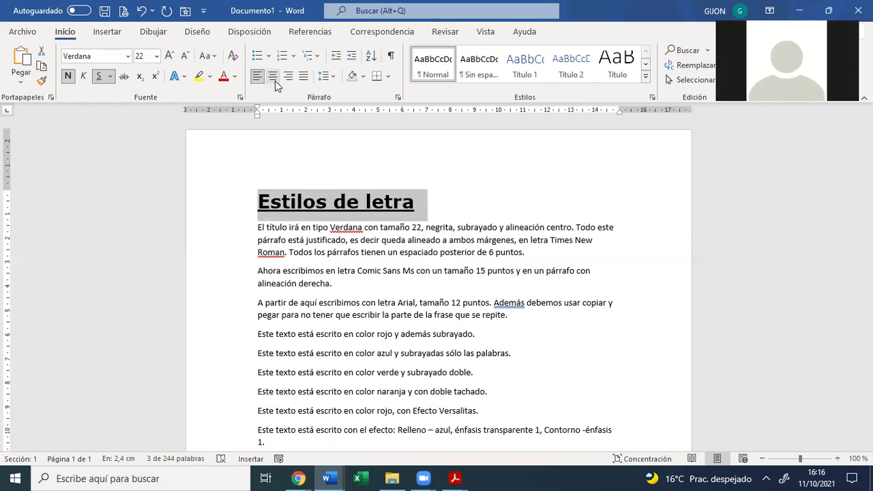
{"action": "left_click", "coordinate": [275, 81]}
{"action": "left_click", "coordinate": [275, 81]}
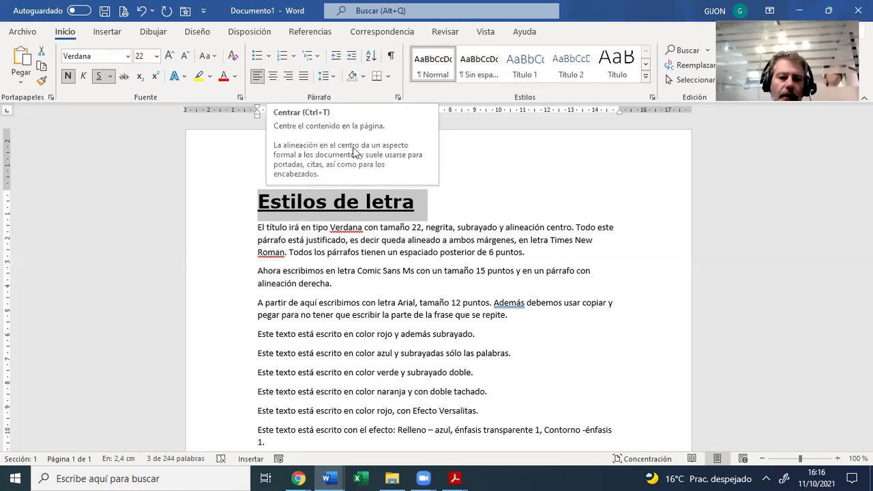
{"action": "left_click", "coordinate": [272, 81]}
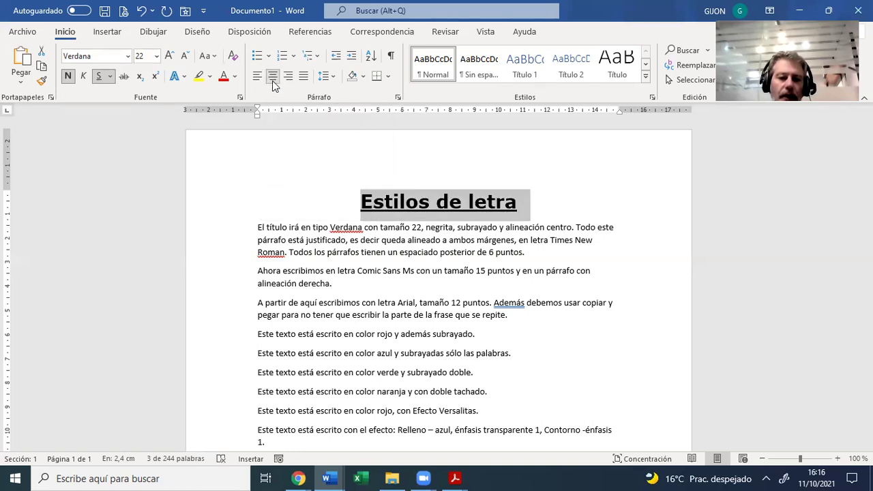
{"action": "left_click", "coordinate": [272, 81]}
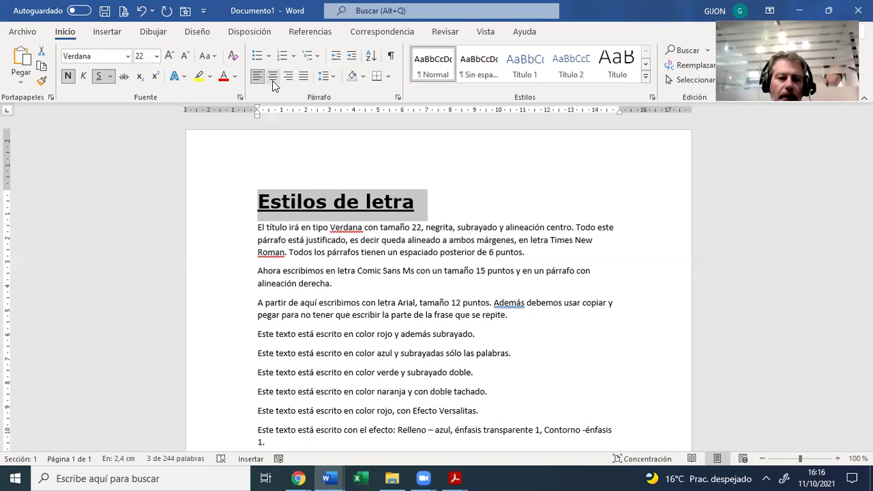
{"action": "left_click", "coordinate": [277, 80]}
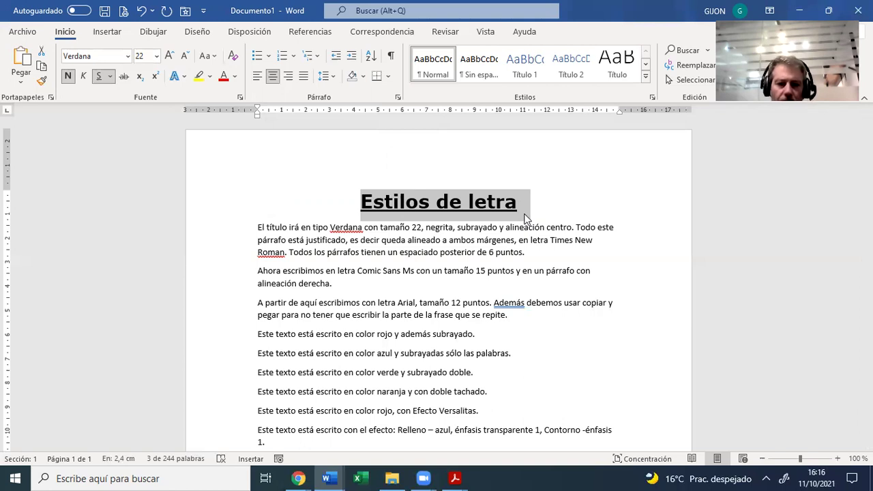
- Try justified alignment on the first body paragraph with only the cursor placed in it, and restore left alignment
{"action": "left_click", "coordinate": [416, 240]}
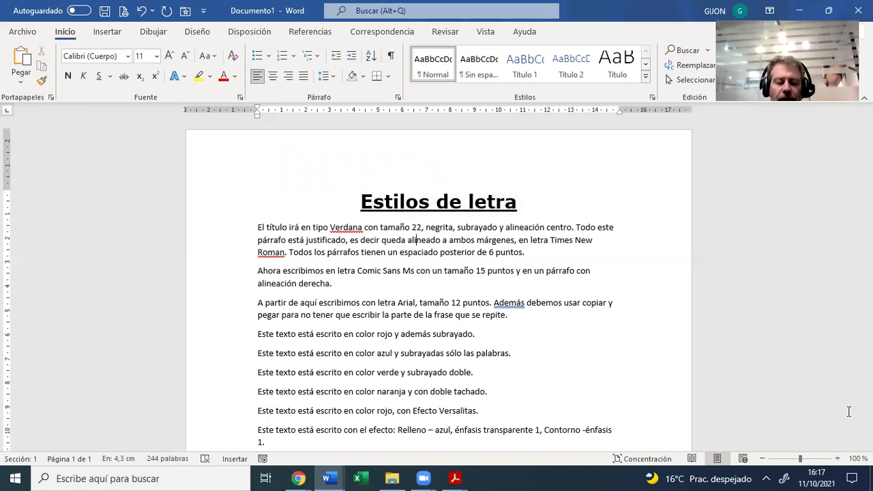
{"action": "key", "text": "ctrl+j"}
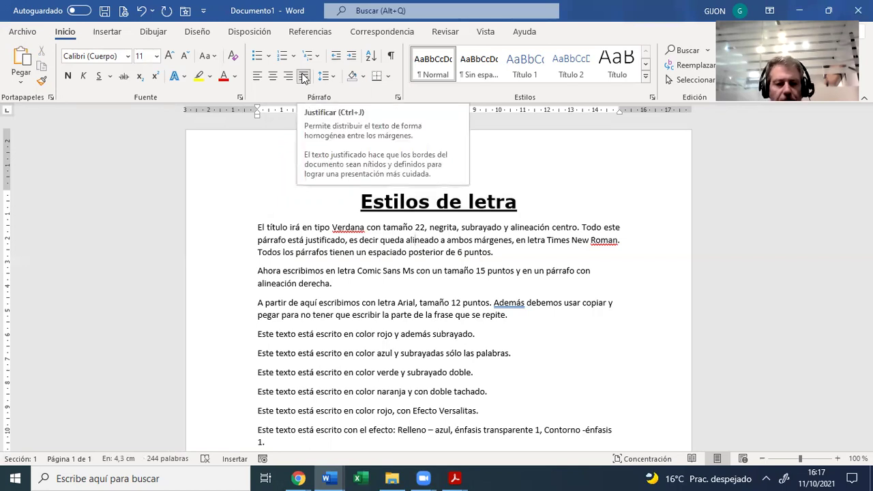
{"action": "left_click", "coordinate": [257, 76]}
- Select the whole paragraph beginning "El título irá en tipo Verdana" and justify it
{"action": "left_click_drag", "start_coordinate": [238, 232], "coordinate": [238, 256]}
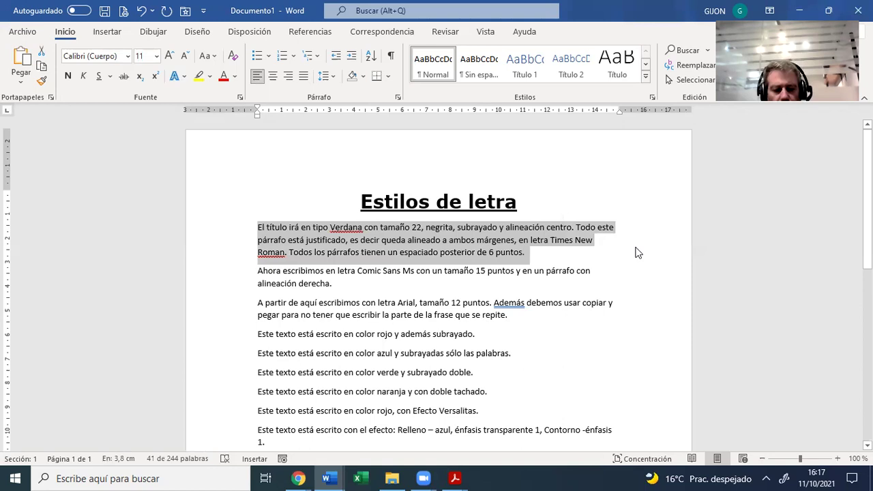
{"action": "key", "text": "ctrl+j"}
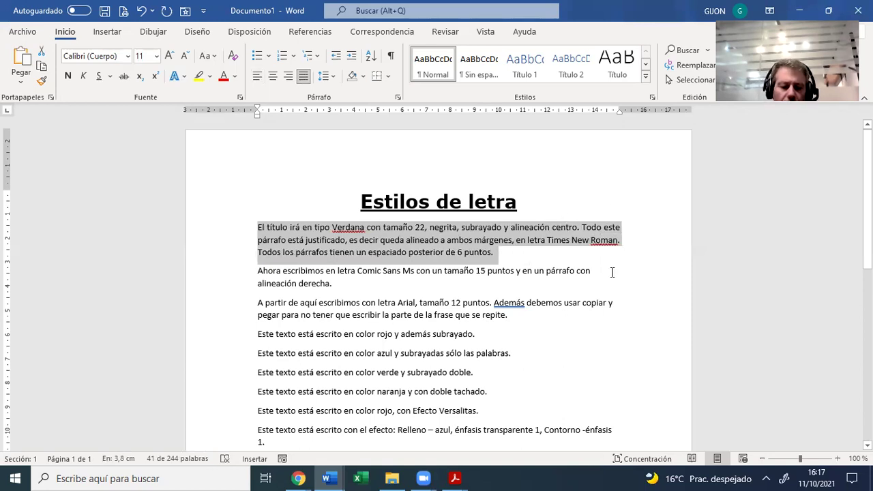
{"action": "key", "text": "ctrl+q"}
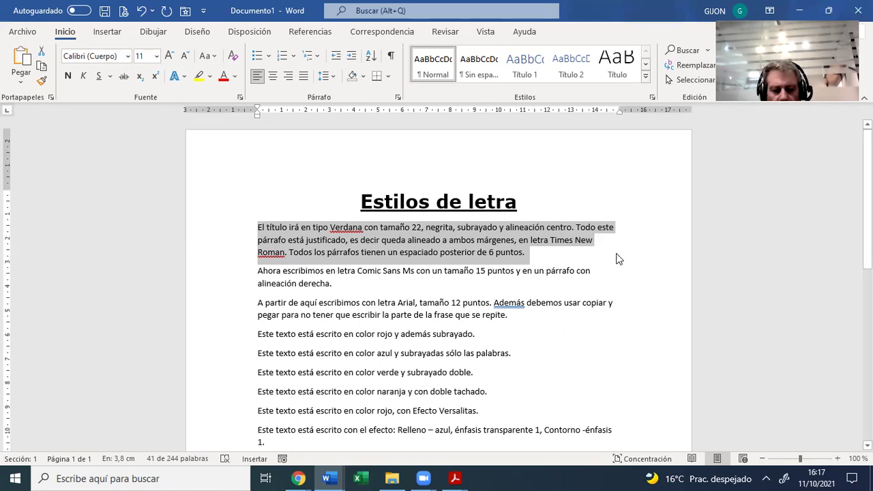
{"action": "key", "text": "ctrl+j"}
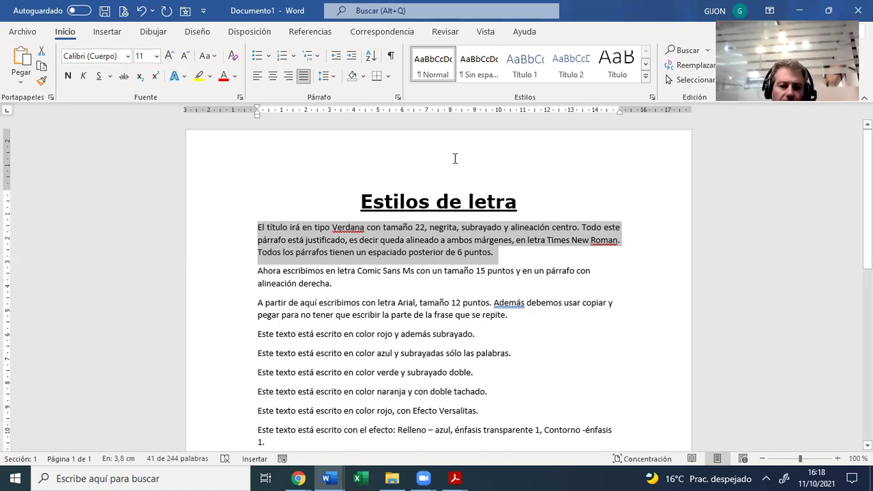
- With formatting marks shown, insert a manual line break after "6 puntos."; hide the marks, try joining the following paragraph and undo the join
{"action": "left_click", "coordinate": [391, 57]}
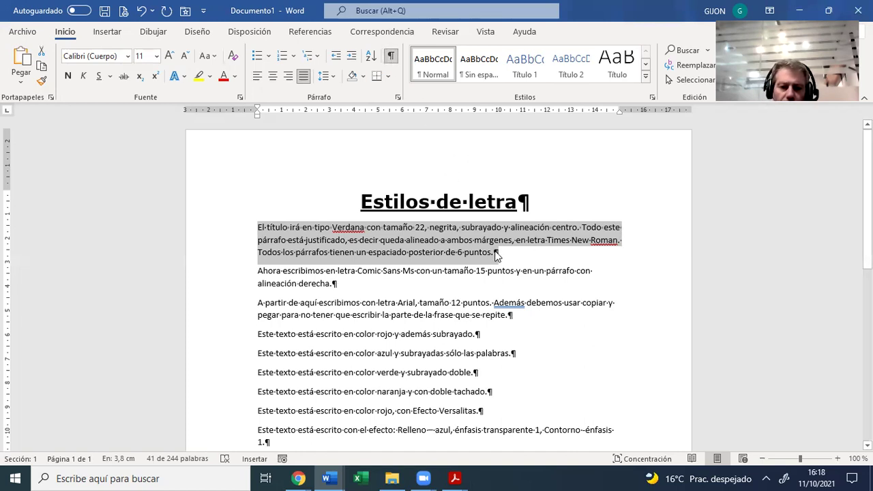
{"action": "left_click", "coordinate": [502, 275]}
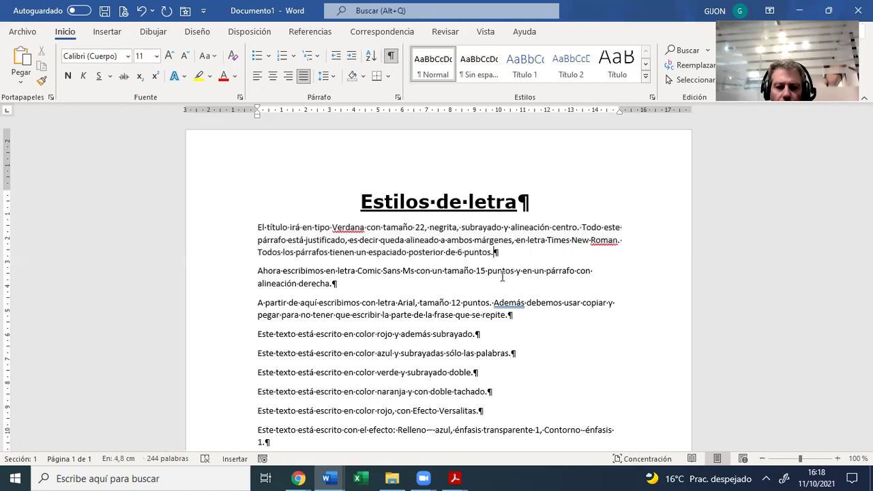
{"action": "key", "text": "shift+Return"}
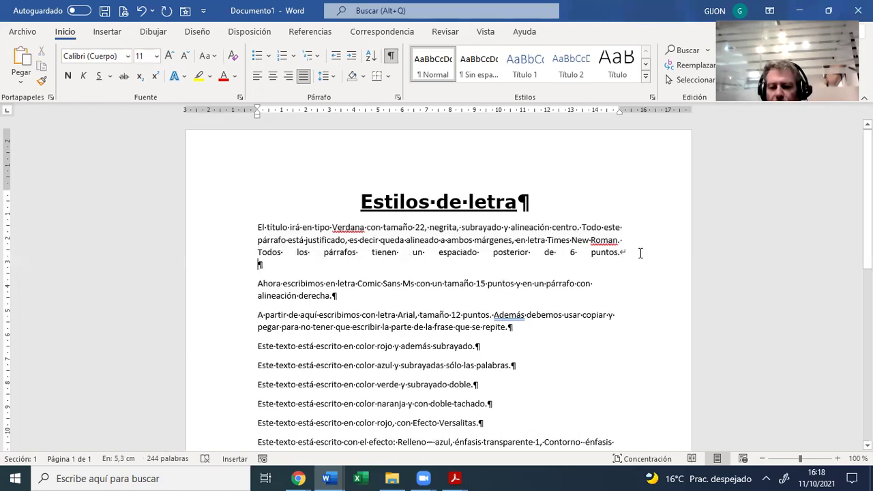
{"action": "left_click", "coordinate": [391, 57]}
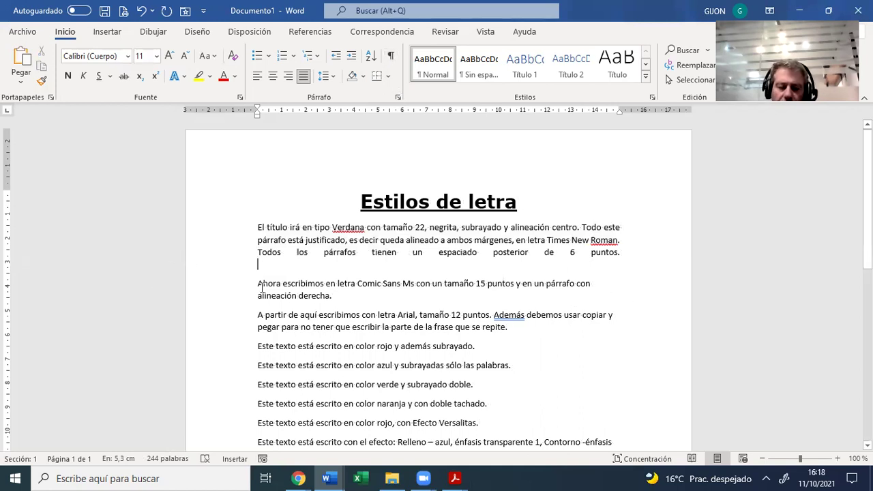
{"action": "key", "text": "Delete"}
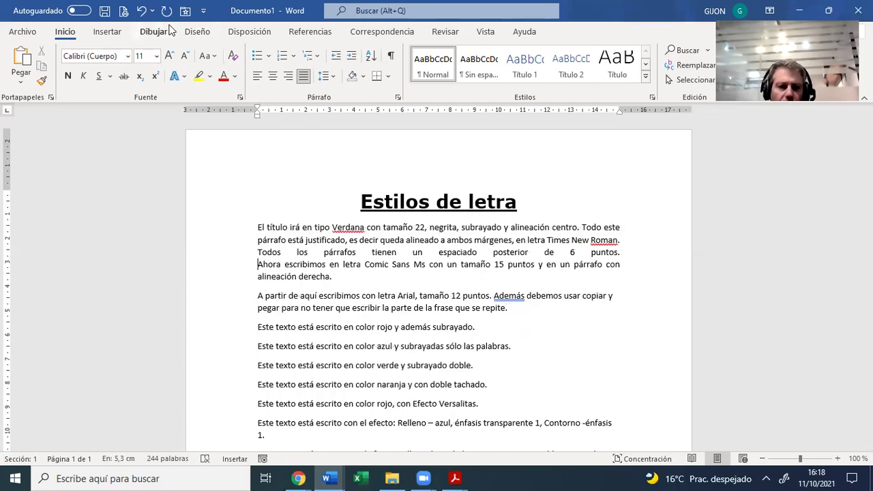
{"action": "left_click", "coordinate": [141, 11]}
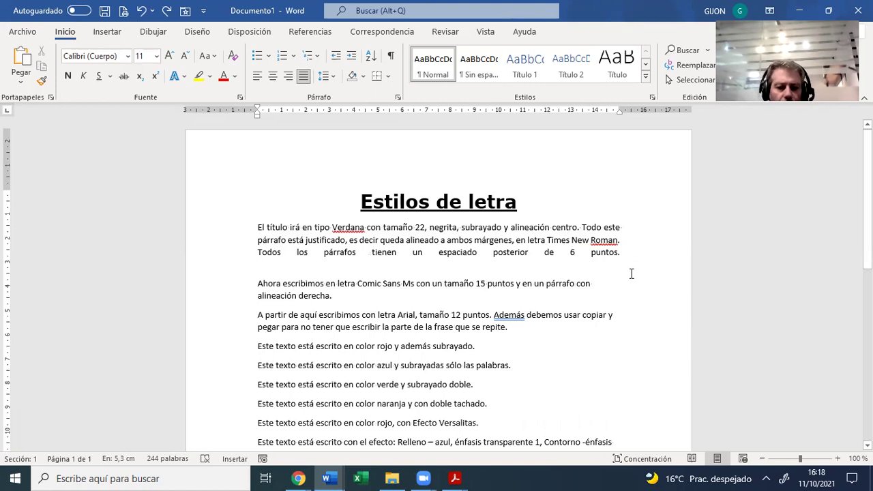
- Set the font of the paragraph beginning "El título irá en tipo Verdana" to Times New Roman
{"action": "left_click_drag", "start_coordinate": [244, 229], "coordinate": [249, 254]}
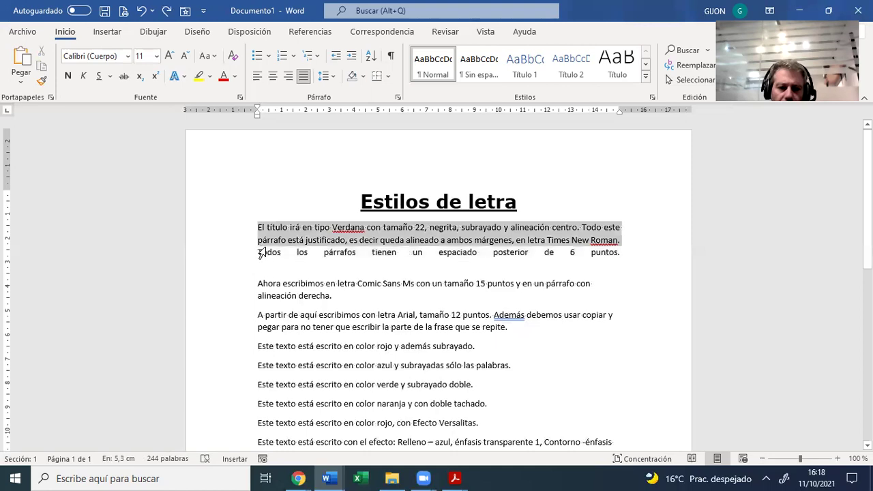
{"action": "left_click", "coordinate": [129, 56]}
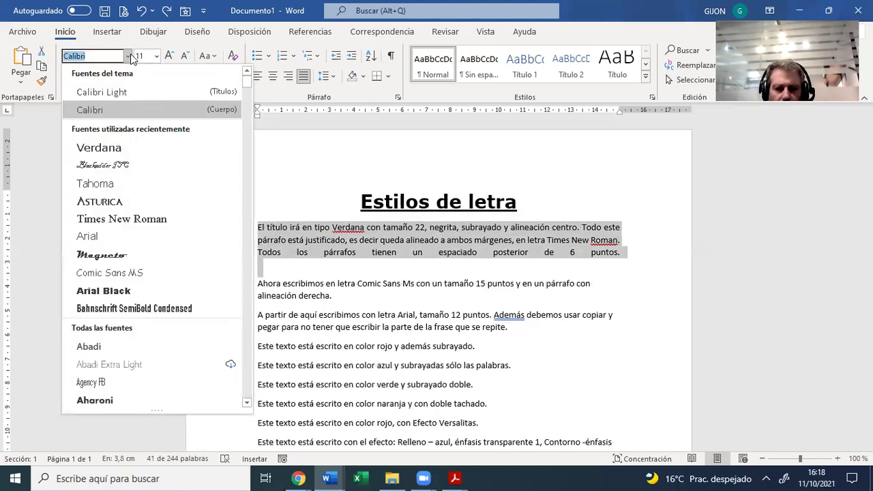
{"action": "key", "text": "Down"}
{"action": "key", "text": "Down"}
{"action": "key", "text": "Down"}
{"action": "key", "text": "Down"}
{"action": "key", "text": "Down"}
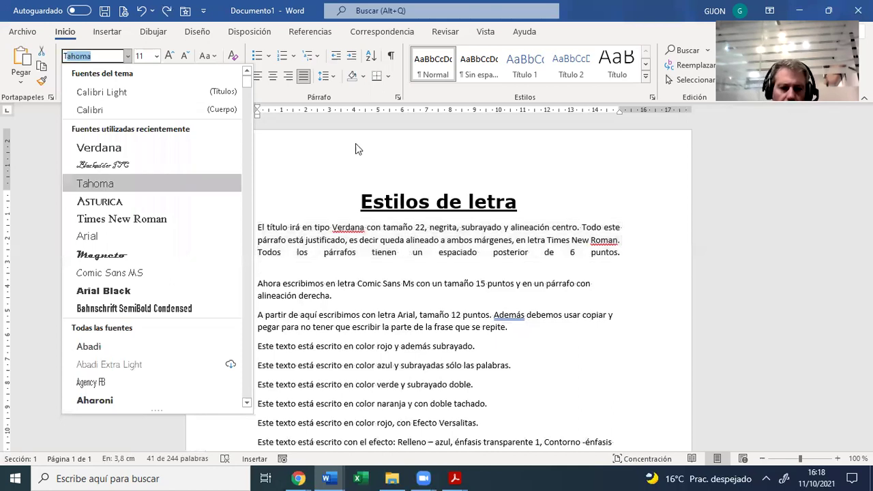
{"action": "left_click", "coordinate": [155, 220]}
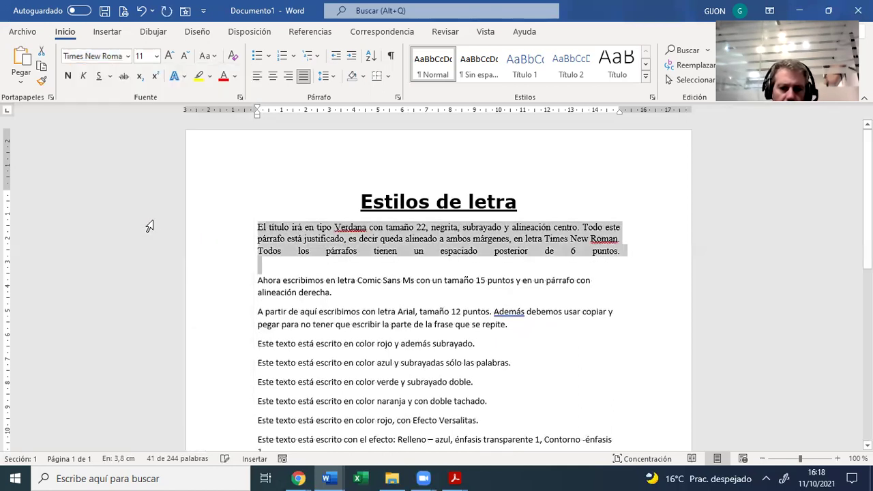
- Set the Times New Roman paragraph to size 12 and remove the manual line break after "6 puntos."
{"action": "left_click", "coordinate": [183, 56]}
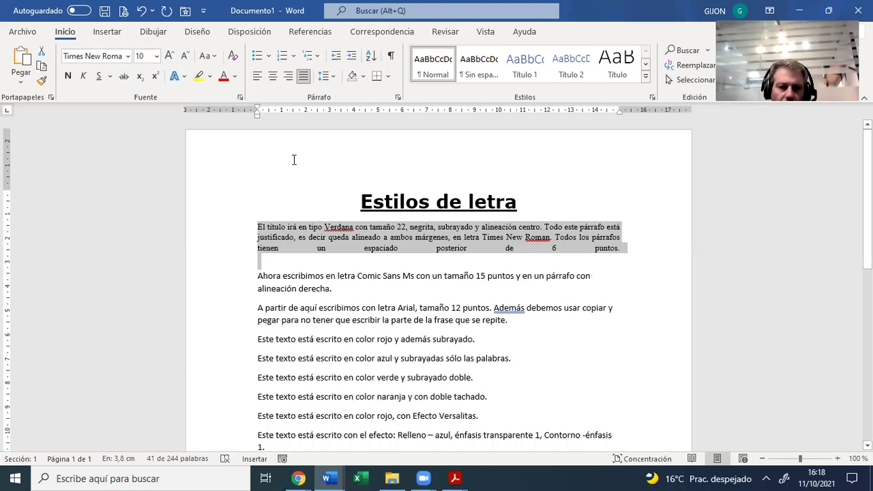
{"action": "left_click", "coordinate": [186, 59]}
{"action": "left_click", "coordinate": [172, 55]}
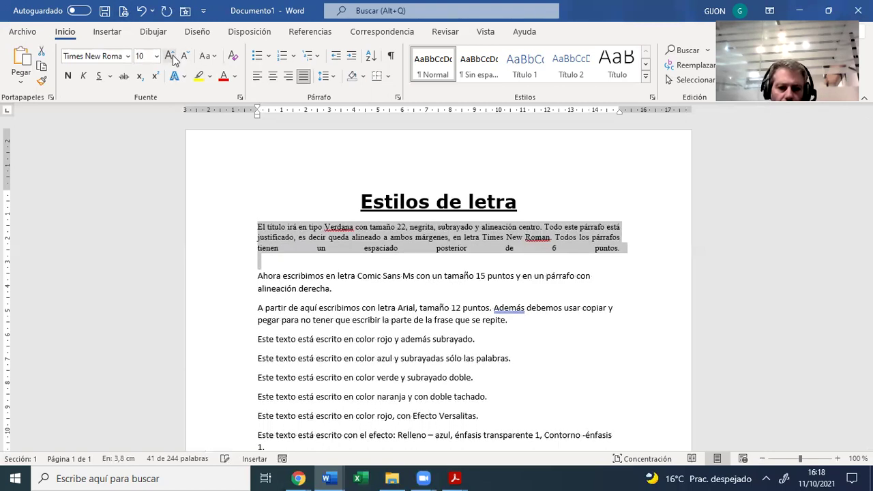
{"action": "left_click", "coordinate": [172, 55]}
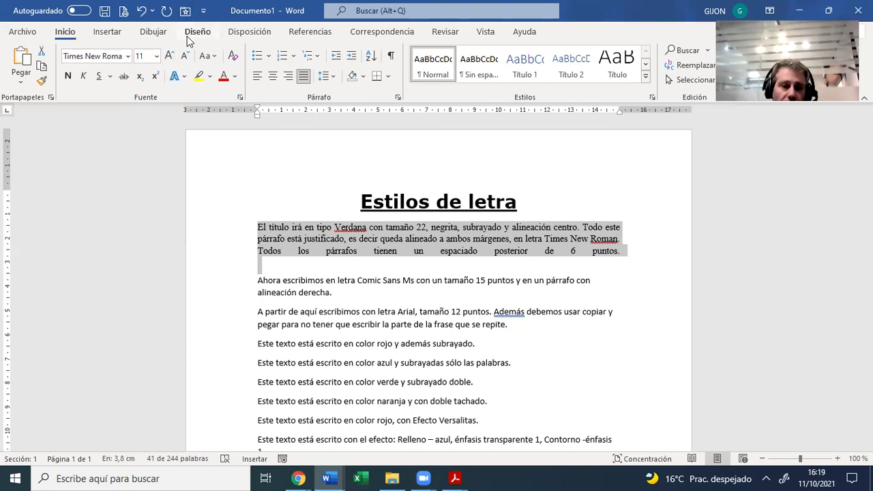
{"action": "left_click", "coordinate": [171, 57]}
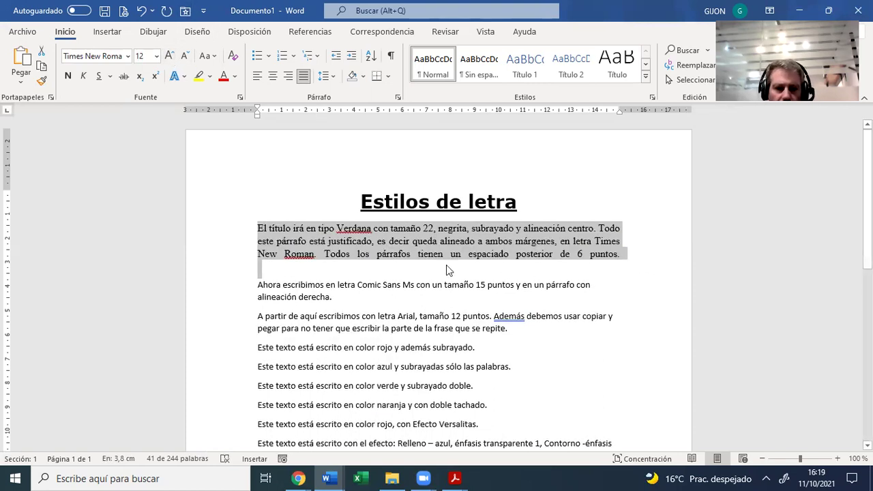
{"action": "left_click", "coordinate": [628, 261]}
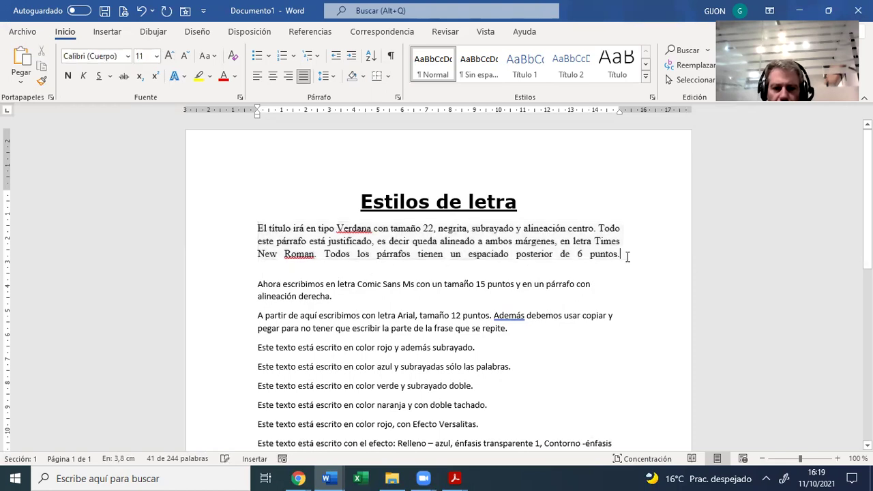
{"action": "key", "text": "Delete"}
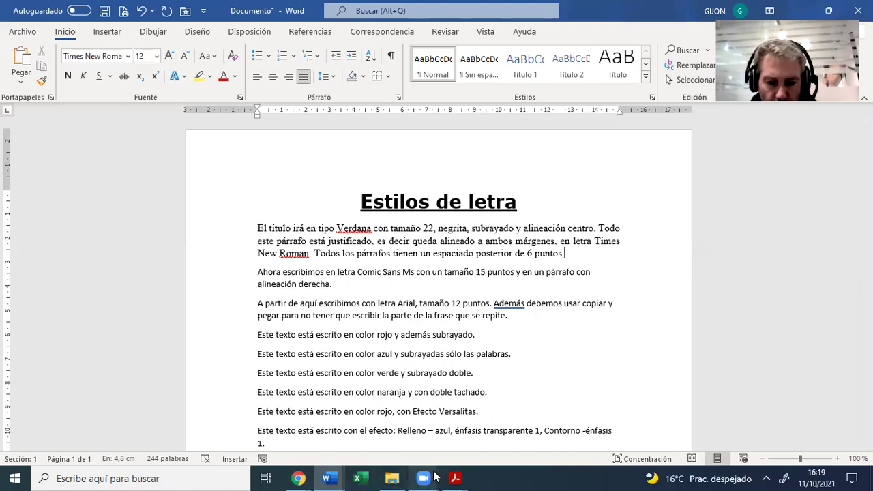
- Switch to the Práctica 1 PDF in Acrobat Reader and review the formatting shown for the first body paragraphs
{"action": "left_click", "coordinate": [455, 479]}
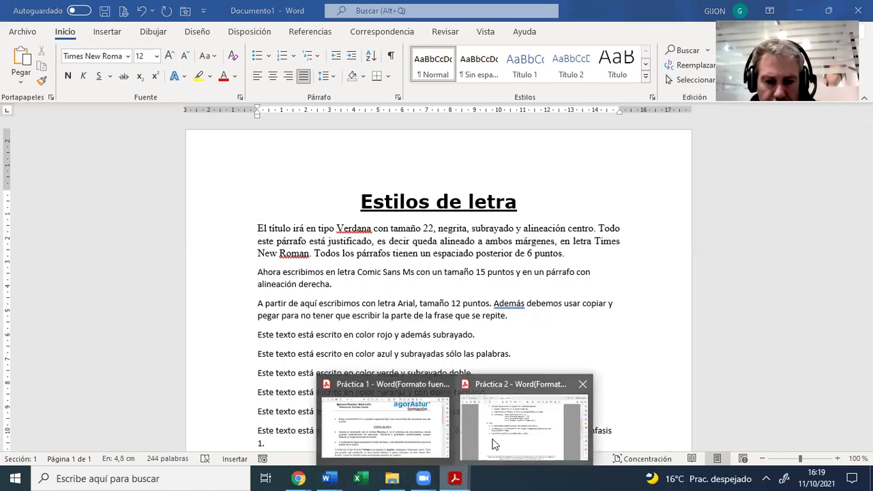
{"action": "left_click", "coordinate": [432, 447]}
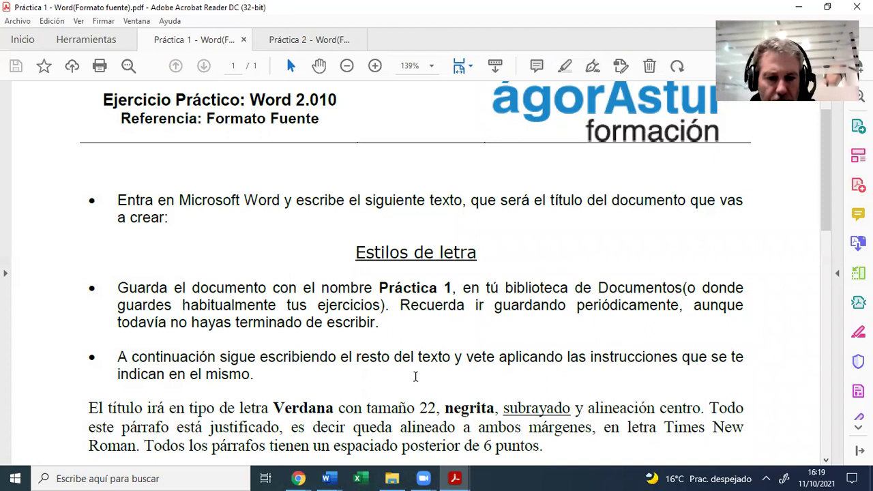
{"action": "scroll", "coordinate": [282, 412], "scroll_direction": "down", "scroll_amount": 3}
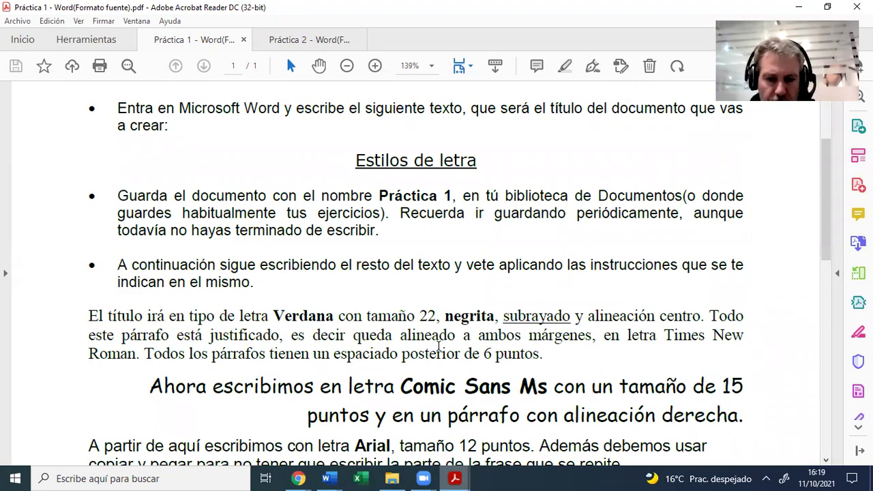
{"action": "scroll", "coordinate": [463, 294], "scroll_direction": "down", "scroll_amount": 3}
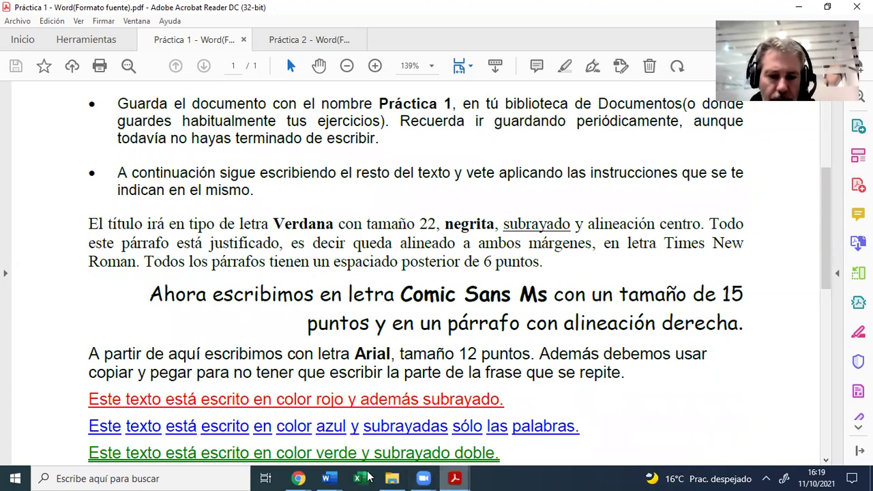
- Switch to Documento1 in Word and make the word "Verdana" in the first body paragraph bold
{"action": "mouse_move", "coordinate": [326, 477]}
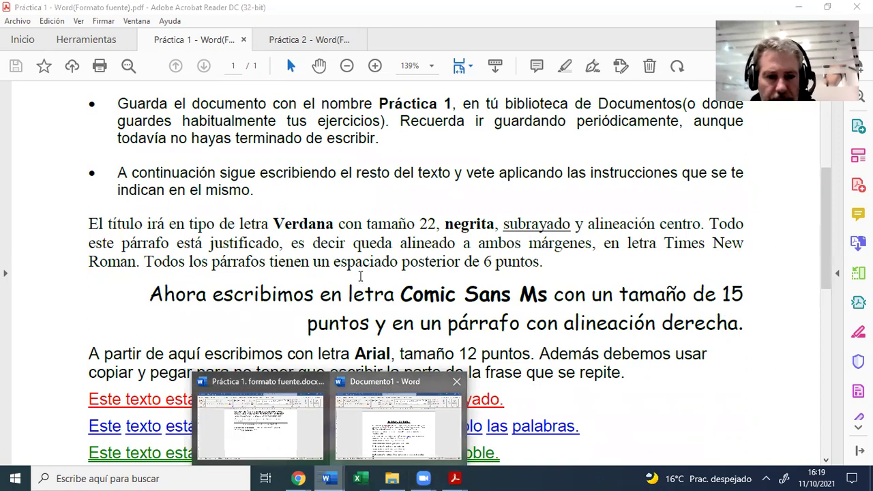
{"action": "left_click", "coordinate": [354, 432]}
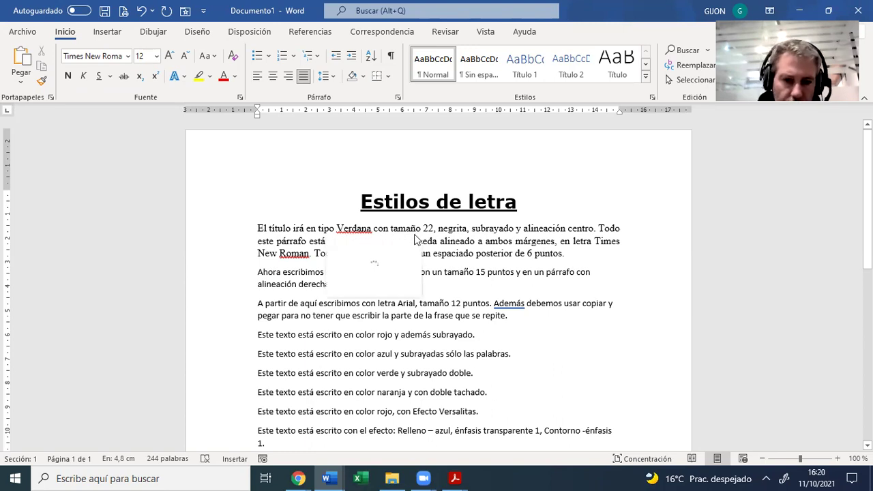
{"action": "left_click", "coordinate": [355, 228]}
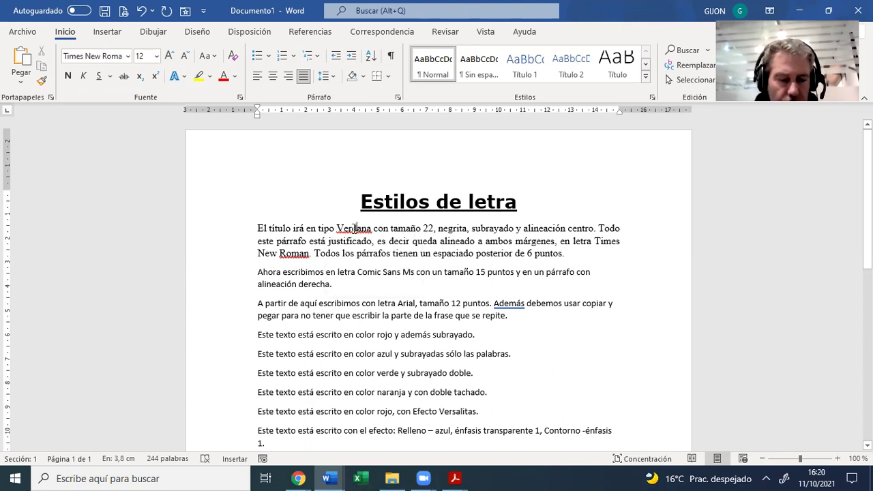
{"action": "key", "text": "ctrl+n"}
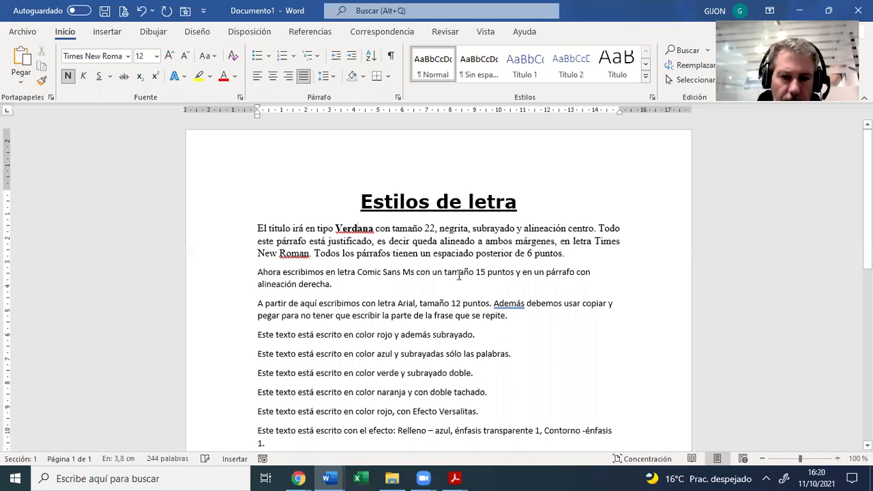
- Make the word "negrita" in the first body paragraph bold and ignore all spelling flags on "Verdana" and "Roman"
{"action": "left_click", "coordinate": [447, 228]}
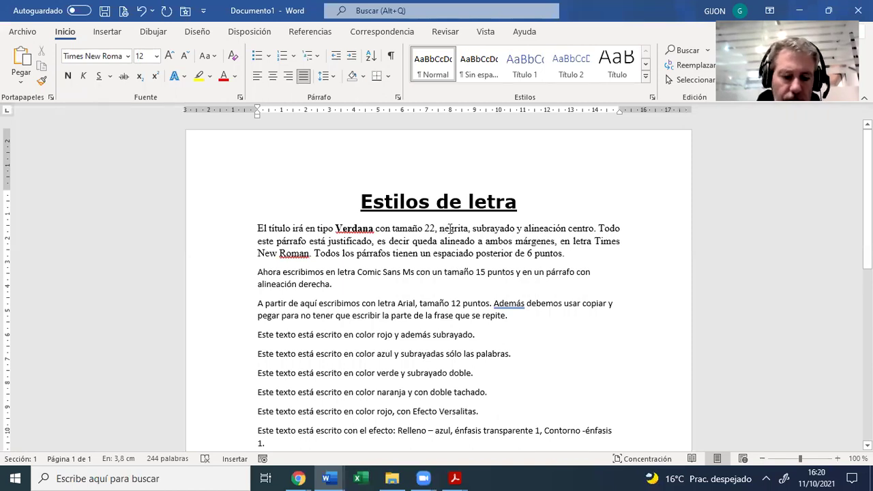
{"action": "key", "text": "ctrl+n"}
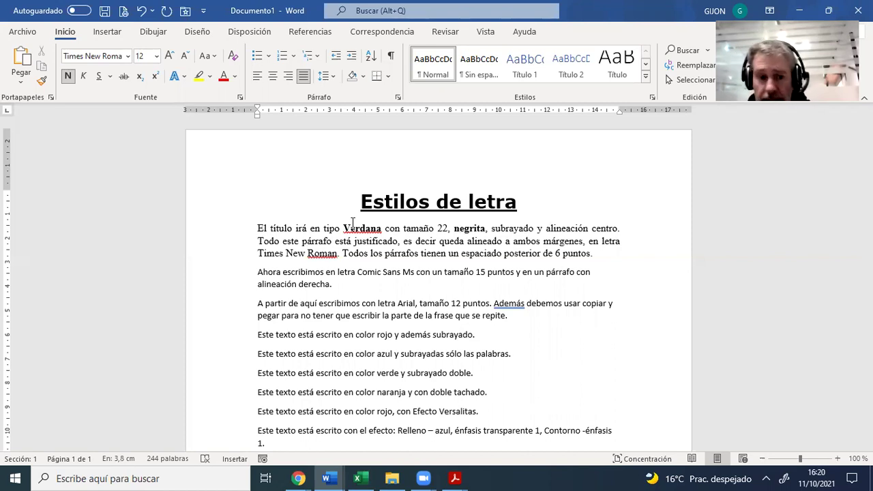
{"action": "right_click", "coordinate": [362, 230]}
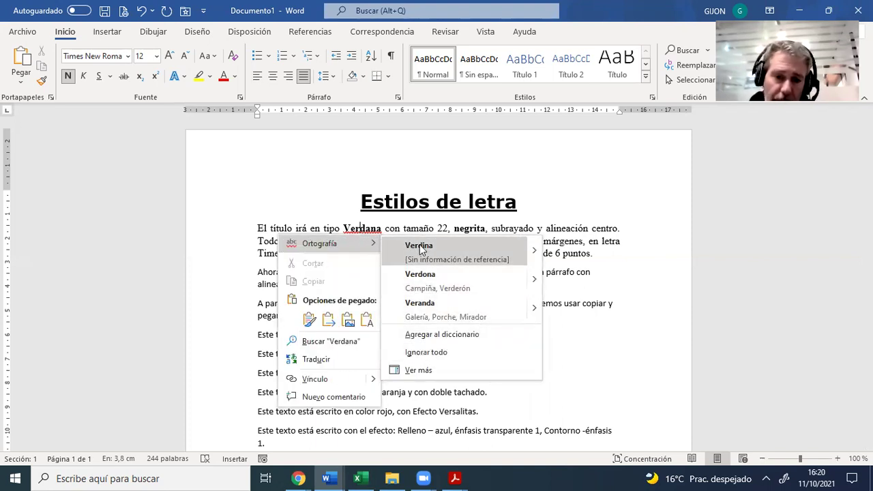
{"action": "left_click", "coordinate": [425, 353]}
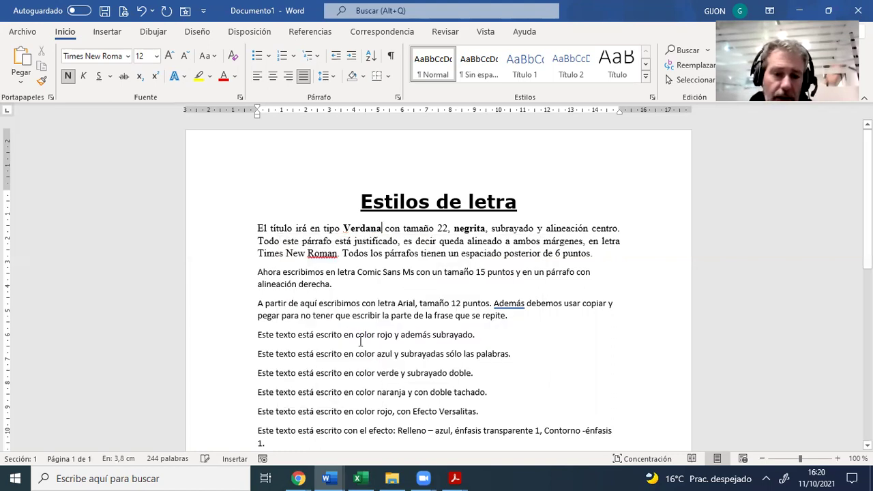
{"action": "right_click", "coordinate": [327, 253]}
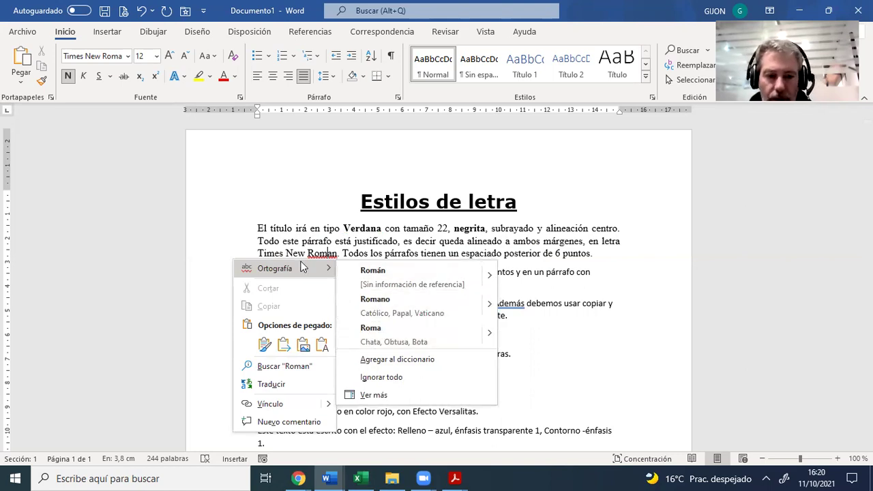
{"action": "left_click", "coordinate": [382, 379]}
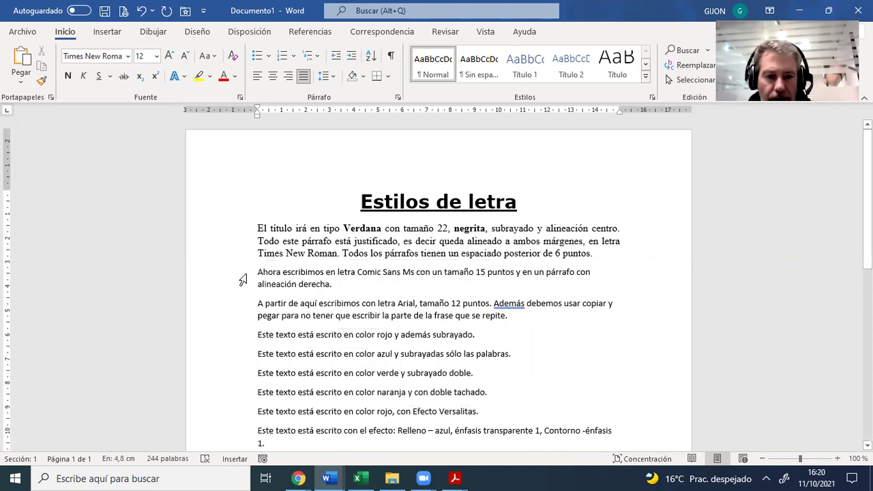
- Set the font of the paragraph beginning "Ahora escribimos en letra Comic Sans Ms" to Comic Sans MS
{"action": "left_click_drag", "start_coordinate": [245, 273], "coordinate": [247, 286]}
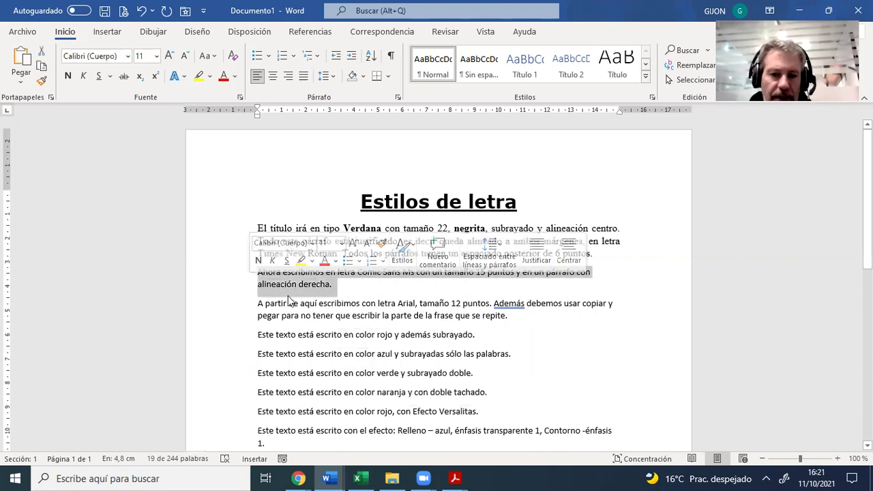
{"action": "left_click", "coordinate": [129, 57]}
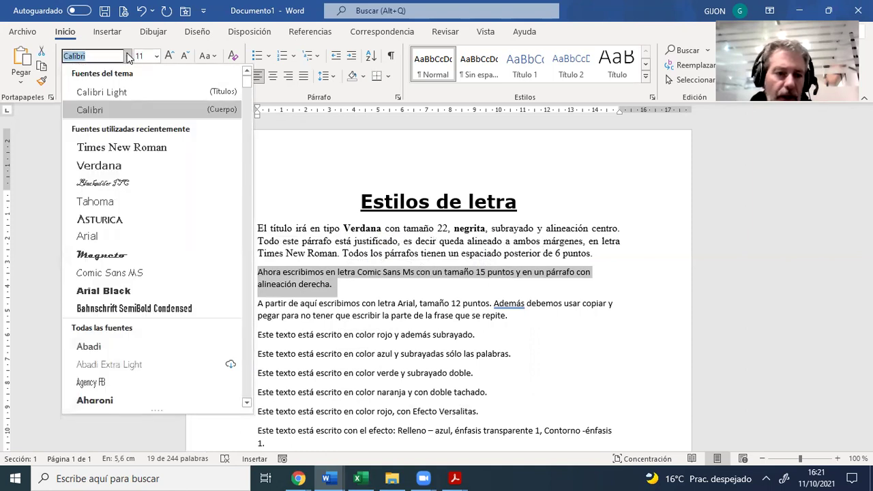
{"action": "left_click", "coordinate": [155, 275]}
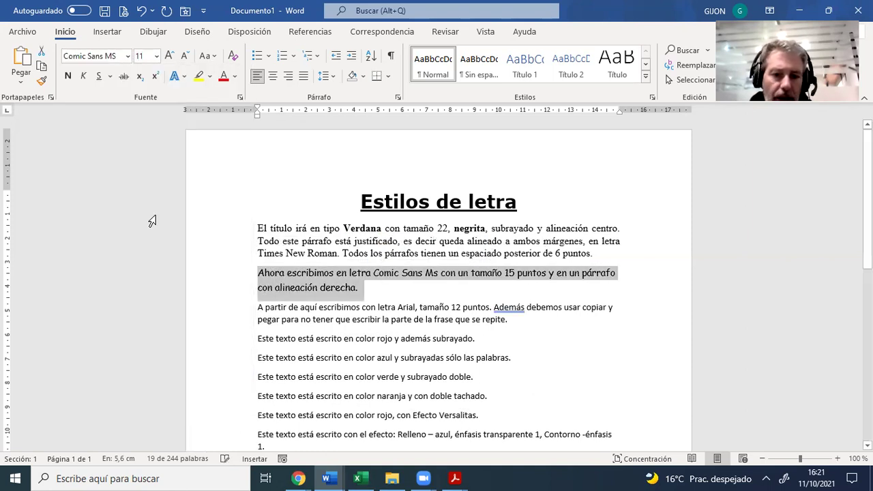
- Set the Comic Sans MS paragraph to size 15 and align it to the right
{"action": "left_click", "coordinate": [156, 57]}
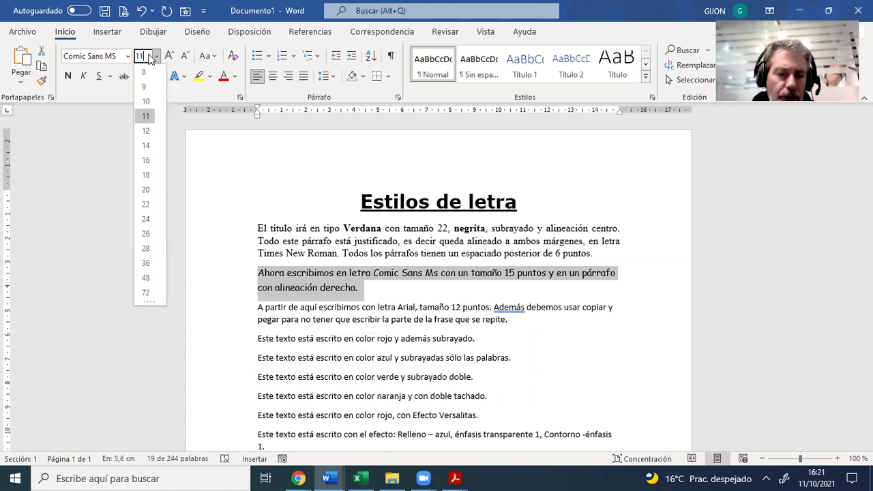
{"action": "type", "text": "1"}
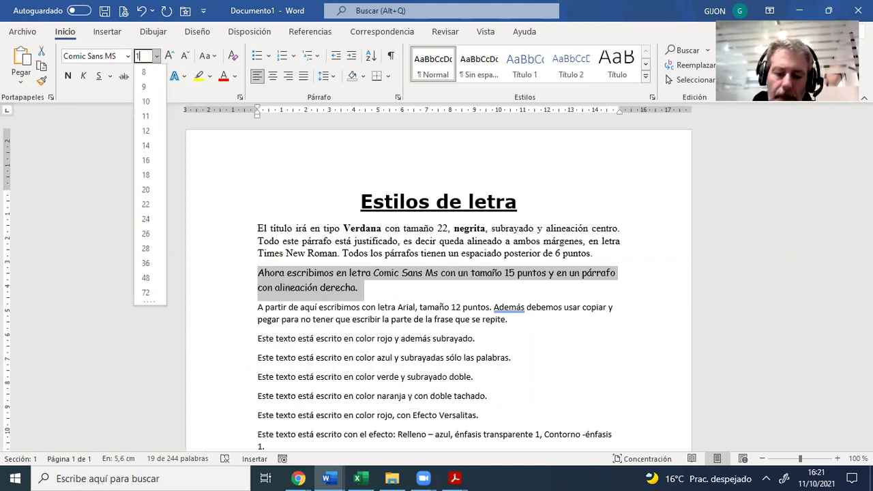
{"action": "type", "text": "5"}
{"action": "key", "text": "Return"}
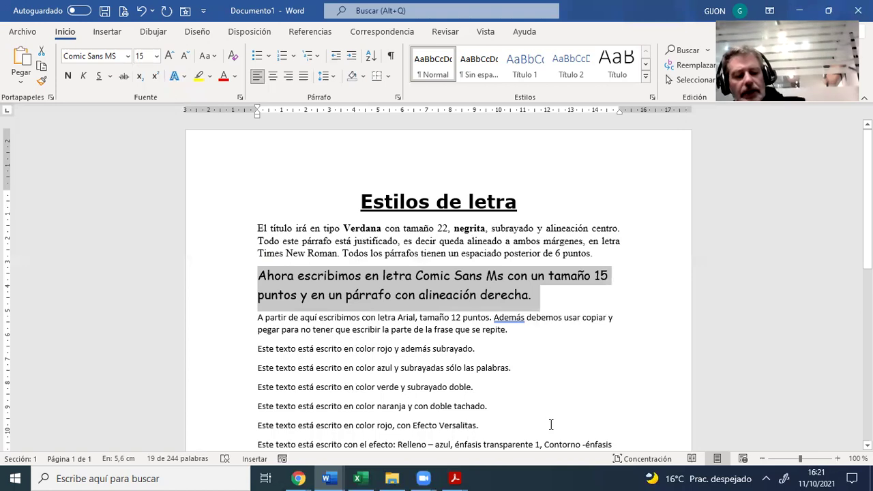
{"action": "key", "text": "ctrl+d"}
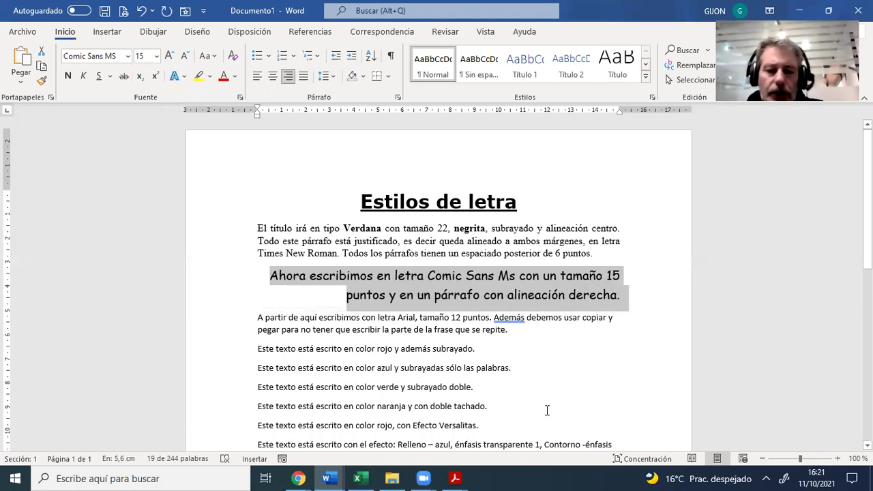
- Make "Comic Sans Ms" and "15 puntos" bold in the right-aligned paragraph
{"action": "left_click", "coordinate": [431, 275]}
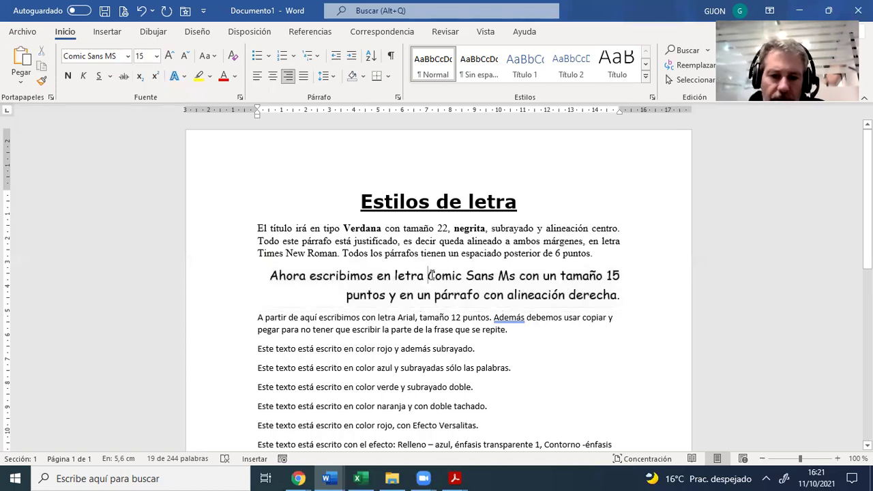
{"action": "left_click_drag", "start_coordinate": [431, 275], "coordinate": [519, 276]}
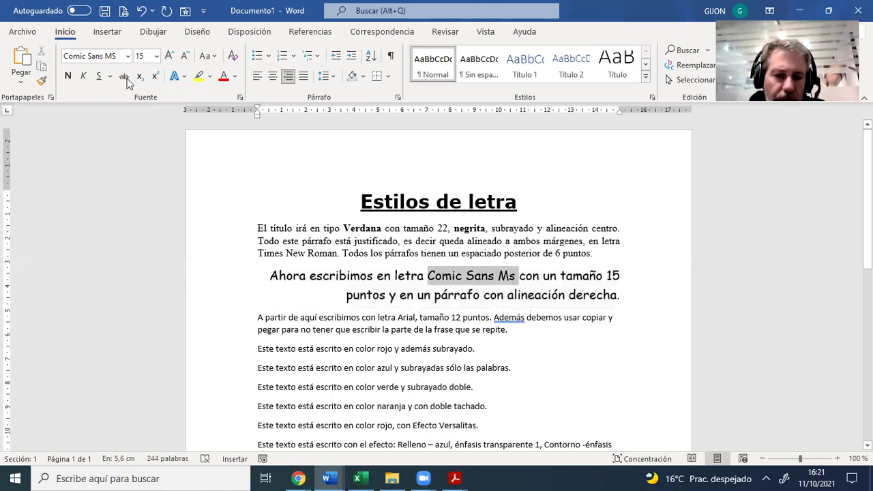
{"action": "left_click", "coordinate": [67, 76]}
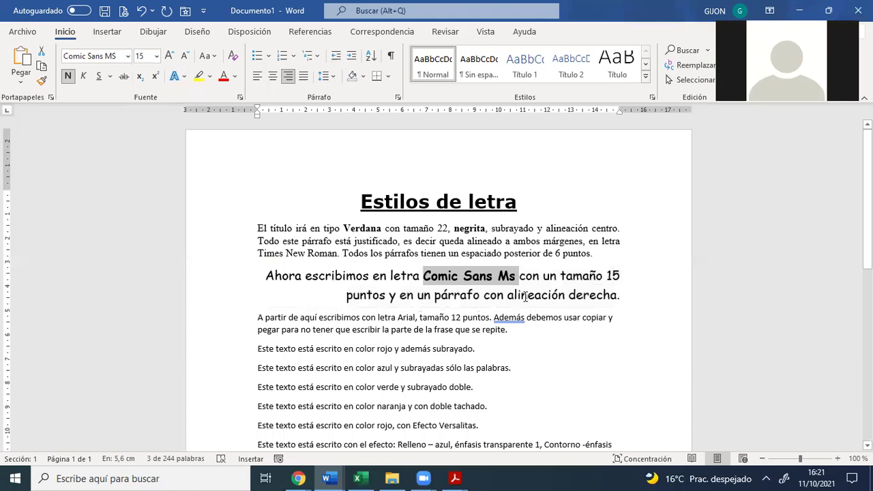
{"action": "left_click_drag", "start_coordinate": [603, 276], "coordinate": [389, 300]}
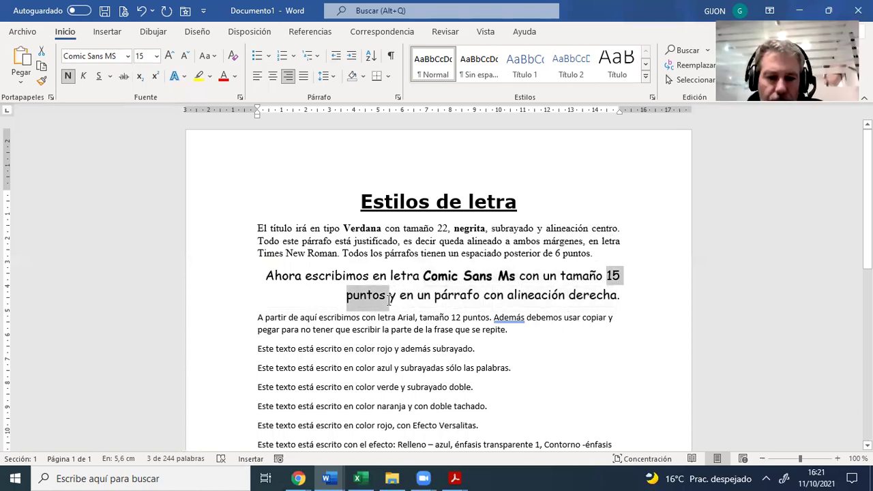
{"action": "left_click", "coordinate": [68, 76]}
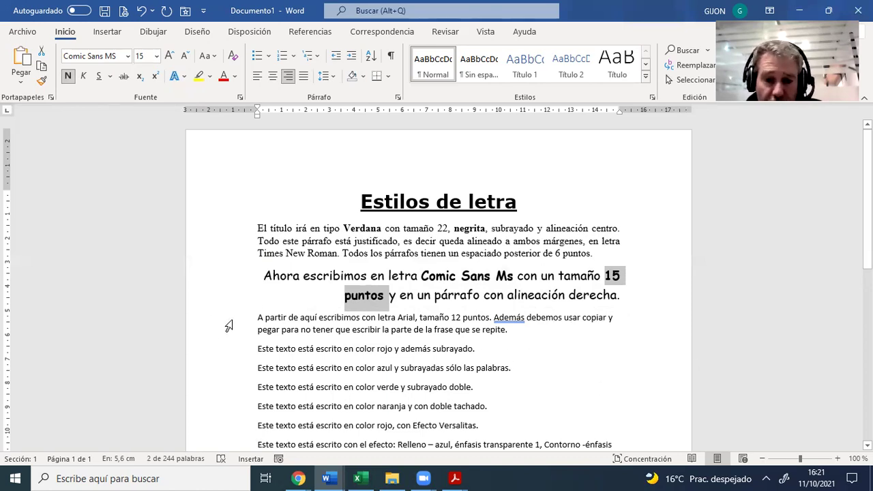
- Set the font of all text from "A partir de aquí escribimos" through the end of the document to Arial
{"action": "left_click_drag", "start_coordinate": [227, 323], "coordinate": [300, 398]}
{"action": "right_click", "coordinate": [301, 396]}
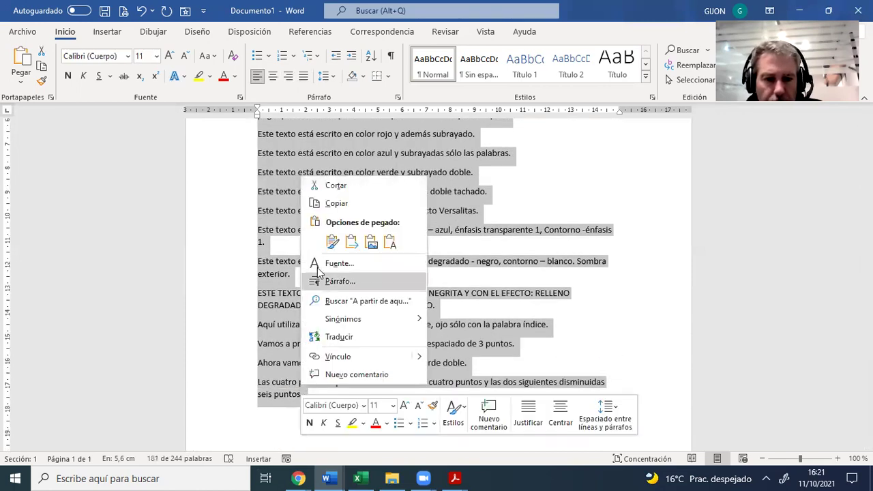
{"action": "left_click", "coordinate": [129, 57]}
{"action": "left_click", "coordinate": [129, 56]}
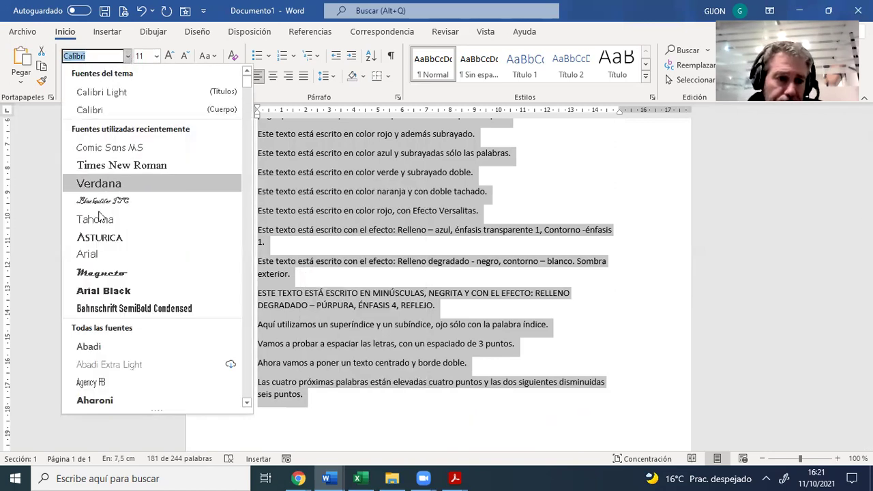
{"action": "left_click", "coordinate": [87, 254]}
{"action": "left_click", "coordinate": [92, 265]}
{"action": "key", "text": "ctrl+a"}
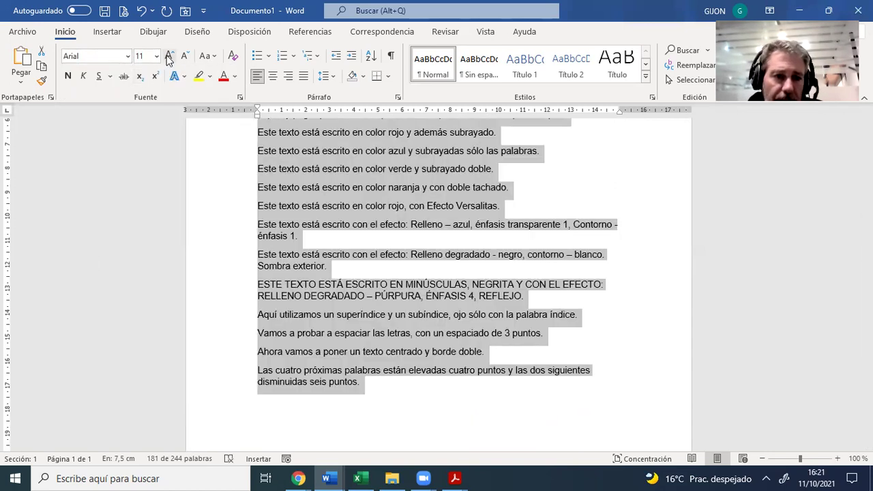
- Increase the selected Arial text to size 12 and justify its paragraphs
{"action": "left_click", "coordinate": [169, 55]}
{"action": "scroll", "coordinate": [549, 285], "scroll_direction": "up", "scroll_amount": 3}
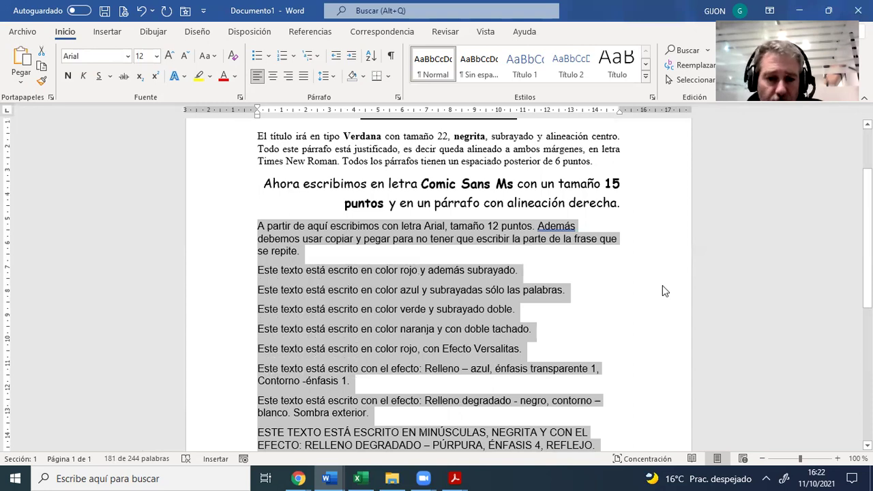
{"action": "left_click", "coordinate": [304, 76]}
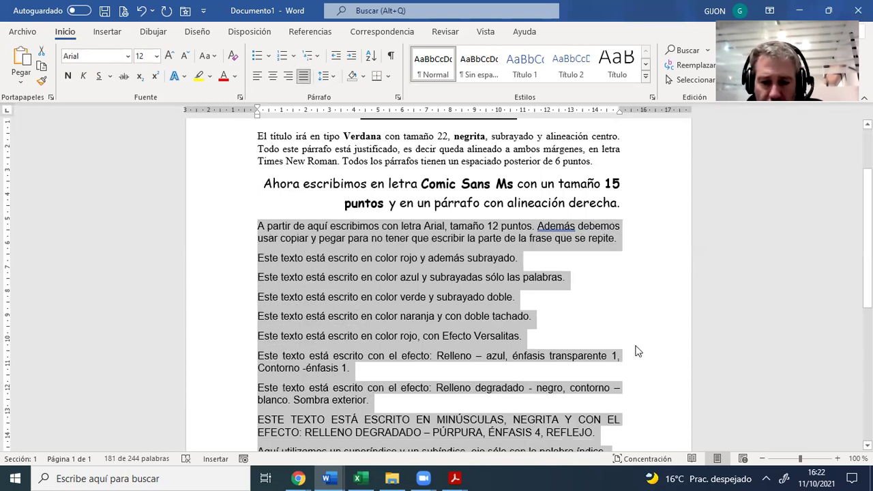
{"action": "scroll", "coordinate": [635, 349], "scroll_direction": "down", "scroll_amount": 3}
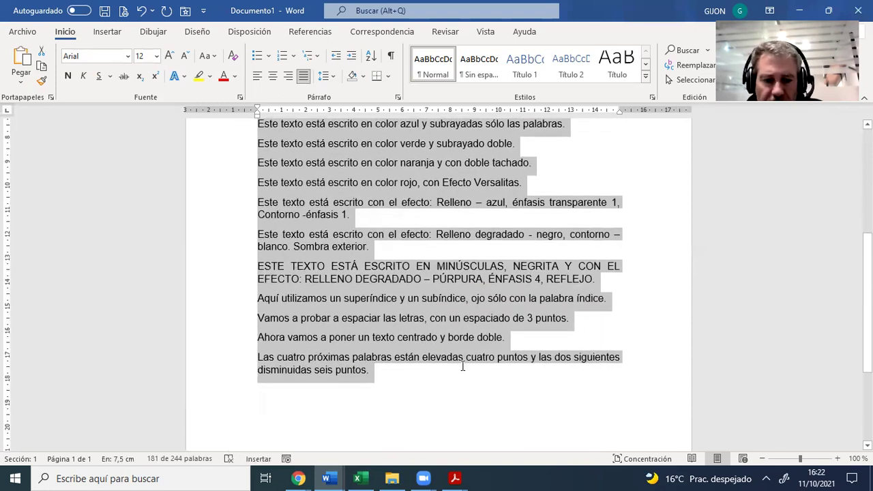
{"action": "scroll", "coordinate": [497, 380], "scroll_direction": "up", "scroll_amount": 1}
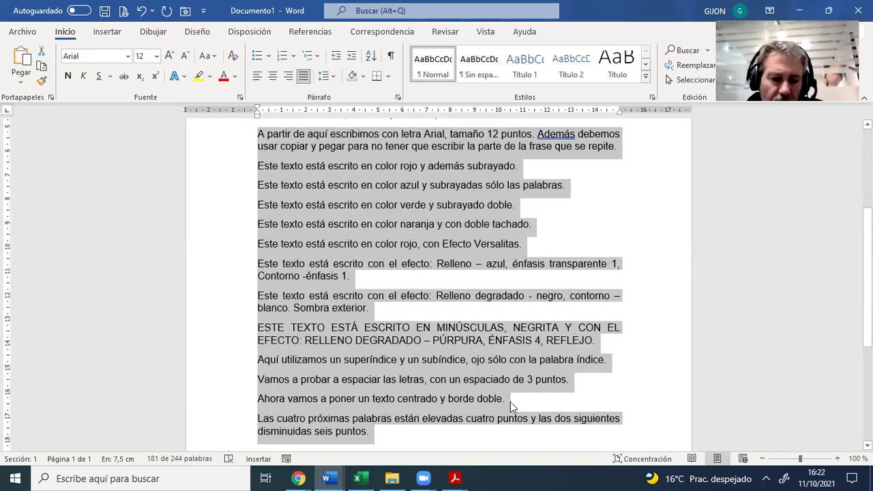
{"action": "scroll", "coordinate": [554, 299], "scroll_direction": "up", "scroll_amount": 3}
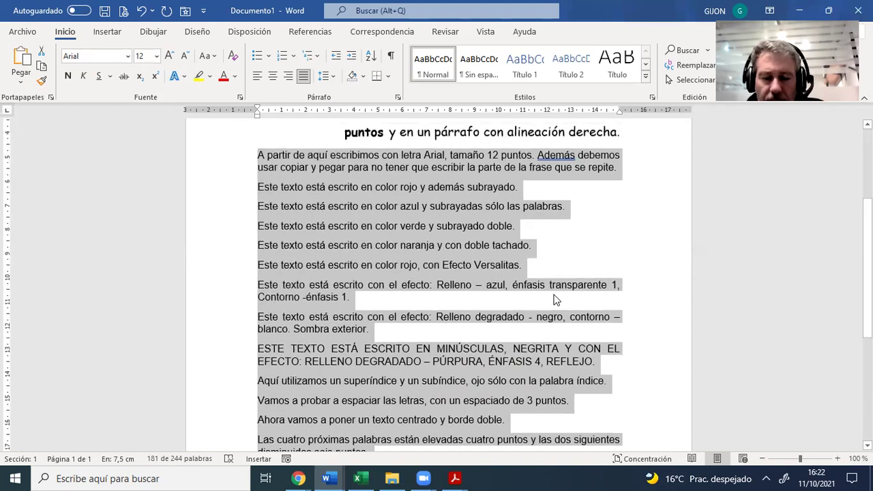
{"action": "scroll", "coordinate": [554, 299], "scroll_direction": "down", "scroll_amount": 1}
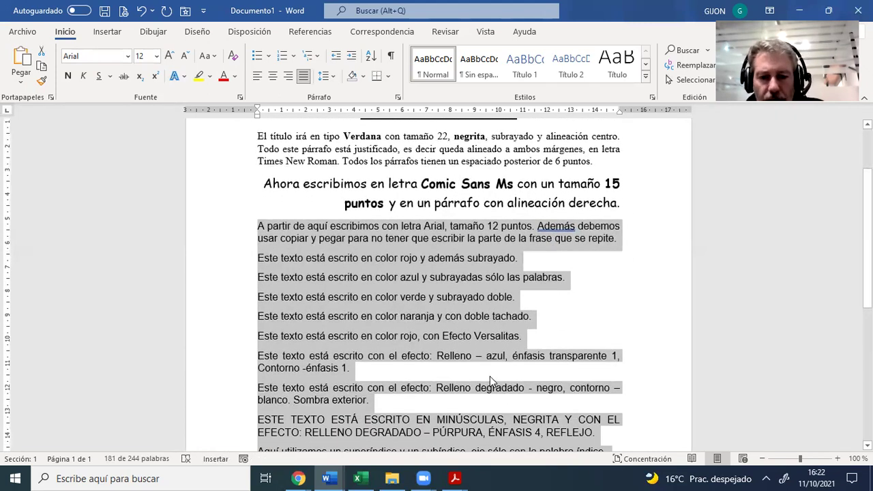
- Accept the grammar suggestion "Además," to add the comma after "Además" in the first Arial paragraph
{"action": "left_click", "coordinate": [482, 232]}
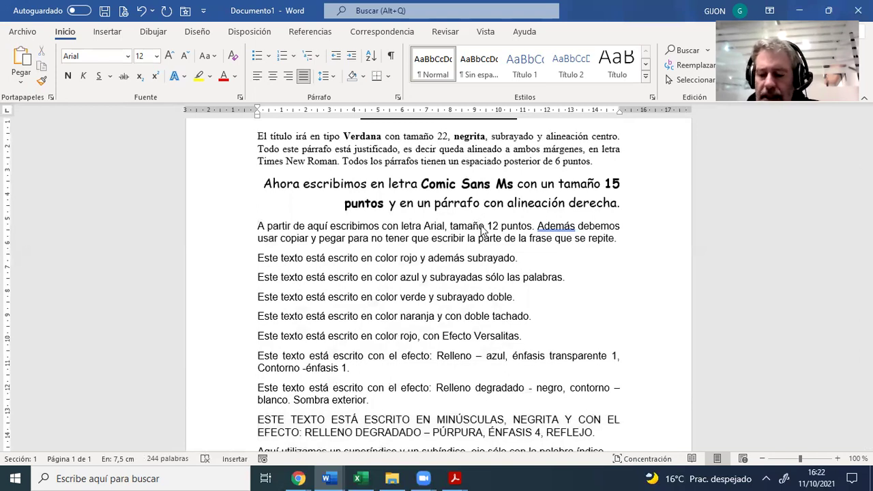
{"action": "right_click", "coordinate": [556, 223]}
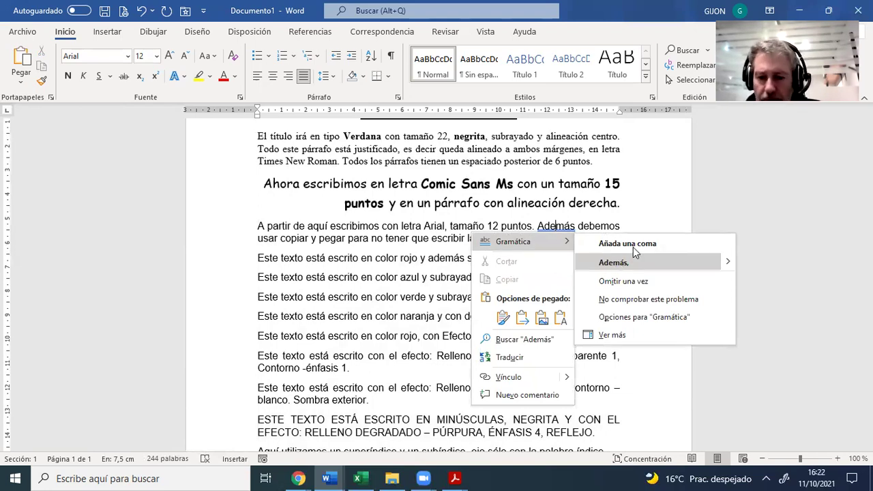
{"action": "left_click", "coordinate": [613, 263]}
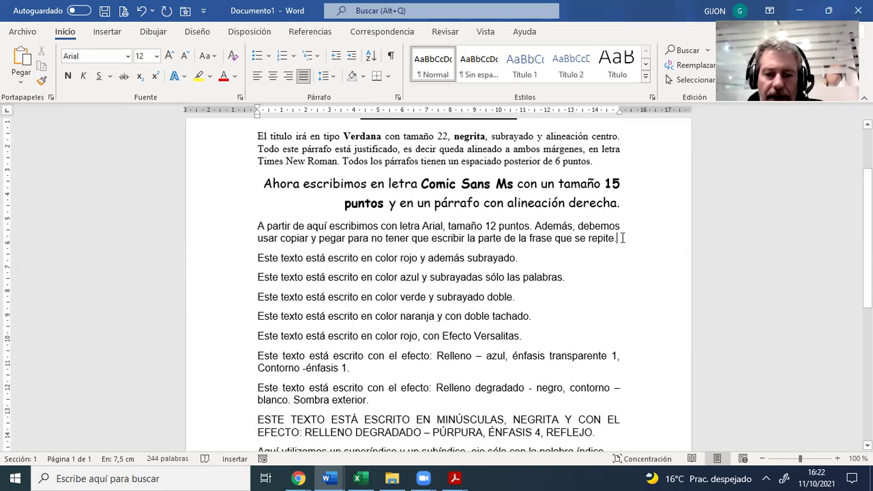
- Add two blank paragraphs after the first Arial paragraph and copy the phrase "Este texto está escrito en color" from the sentence below them
{"action": "key", "text": "Return"}
{"action": "key", "text": "Return"}
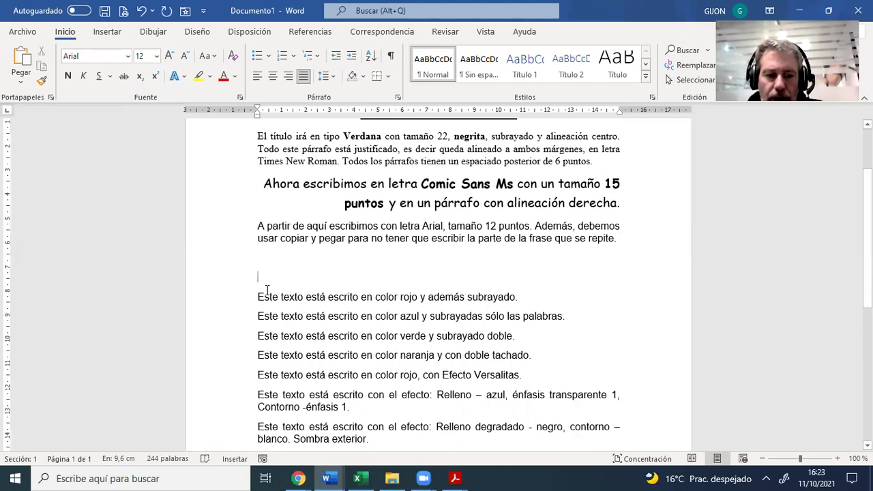
{"action": "left_click_drag", "start_coordinate": [258, 298], "coordinate": [428, 306]}
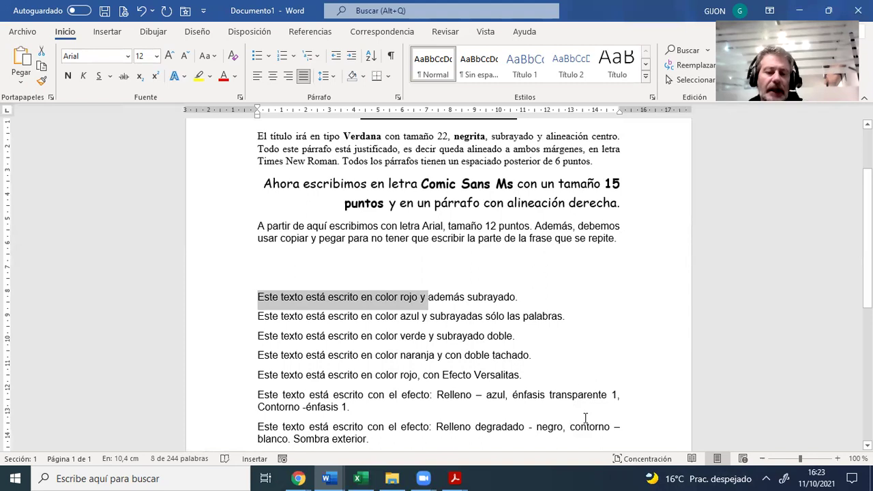
{"action": "left_click", "coordinate": [257, 297]}
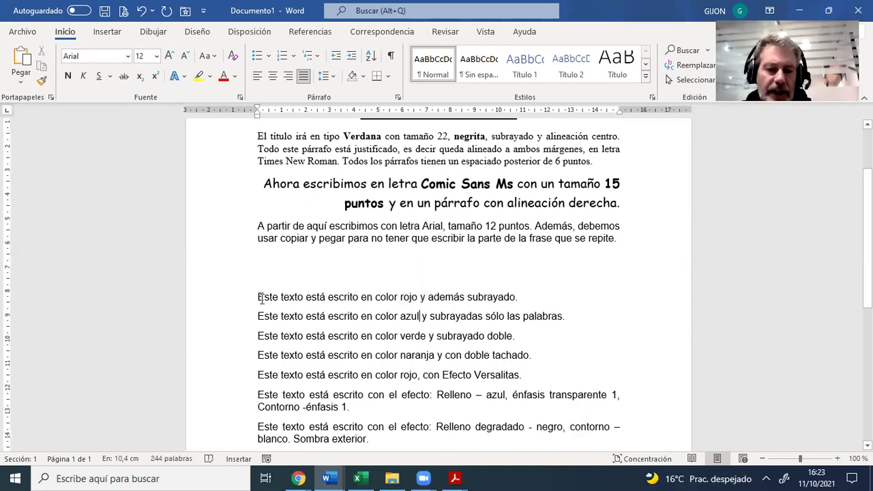
{"action": "left_click_drag", "start_coordinate": [258, 296], "coordinate": [401, 303]}
{"action": "key", "text": "ctrl+c"}
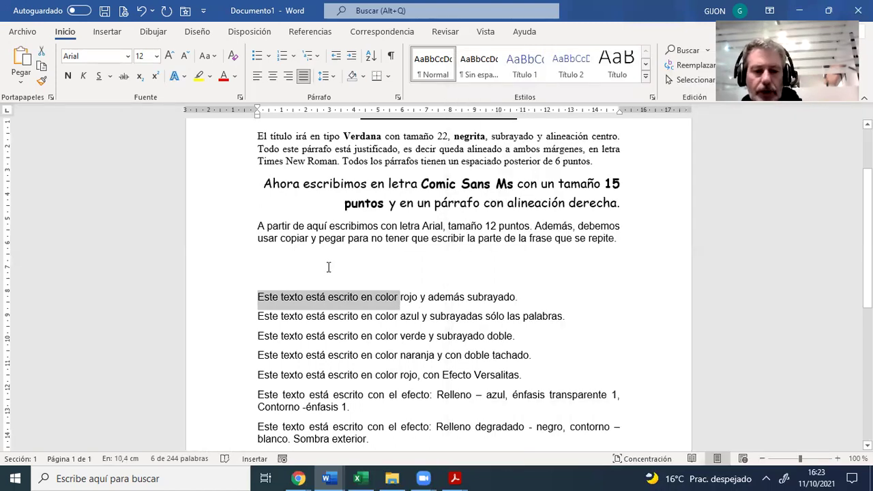
- Paste "Este texto está escrito en color" on five consecutive lines below the first Arial paragraph
{"action": "left_click", "coordinate": [271, 255]}
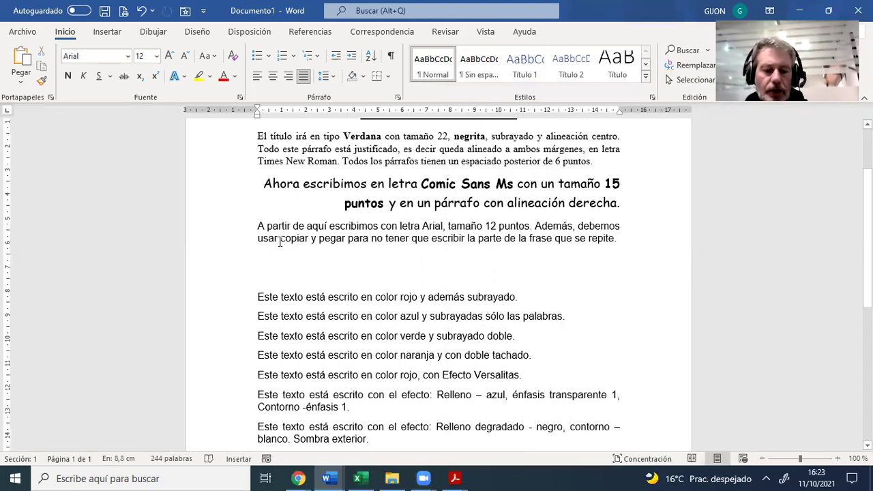
{"action": "key", "text": "ctrl+v"}
{"action": "key", "text": "Return"}
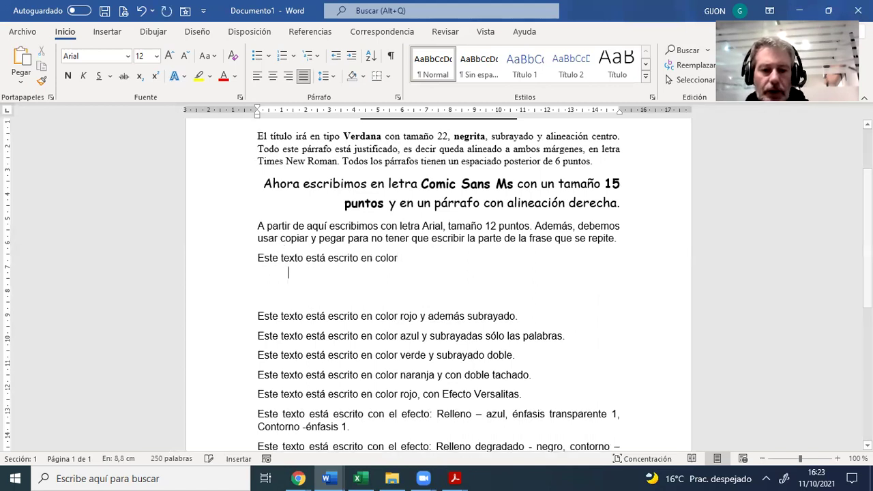
{"action": "key", "text": "ctrl+v"}
{"action": "left_click", "coordinate": [280, 241]}
{"action": "key", "text": "Return"}
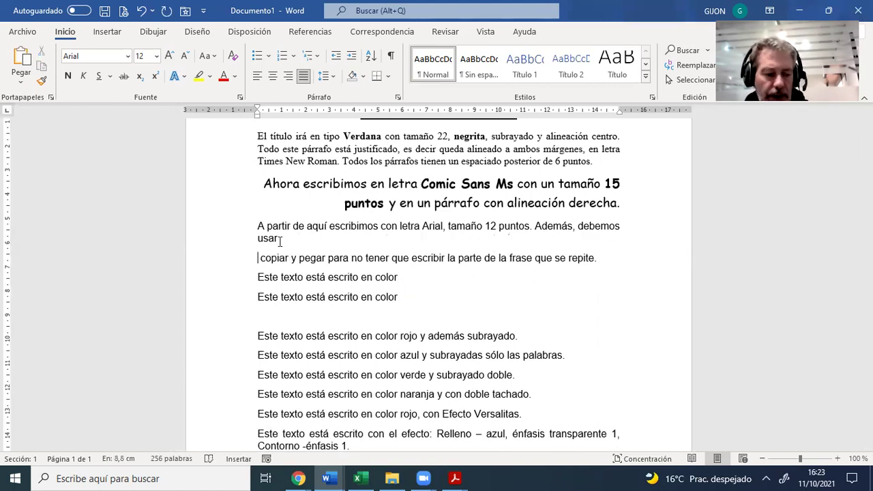
{"action": "key", "text": "BackSpace"}
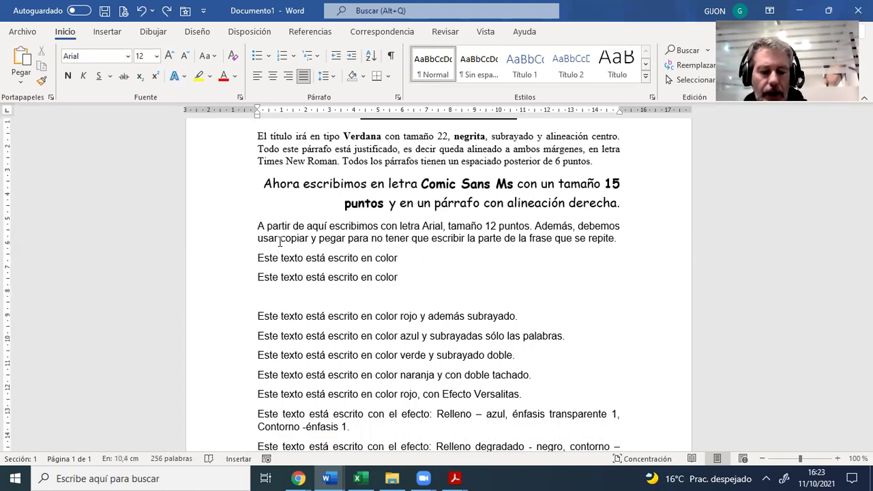
{"action": "key", "text": "ctrl+v"}
{"action": "key", "text": "ctrl+z"}
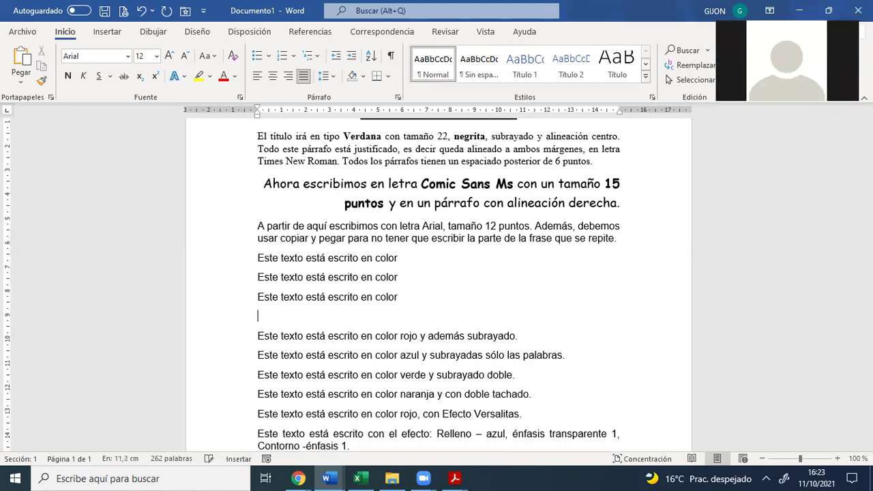
{"action": "key", "text": "ctrl+v"}
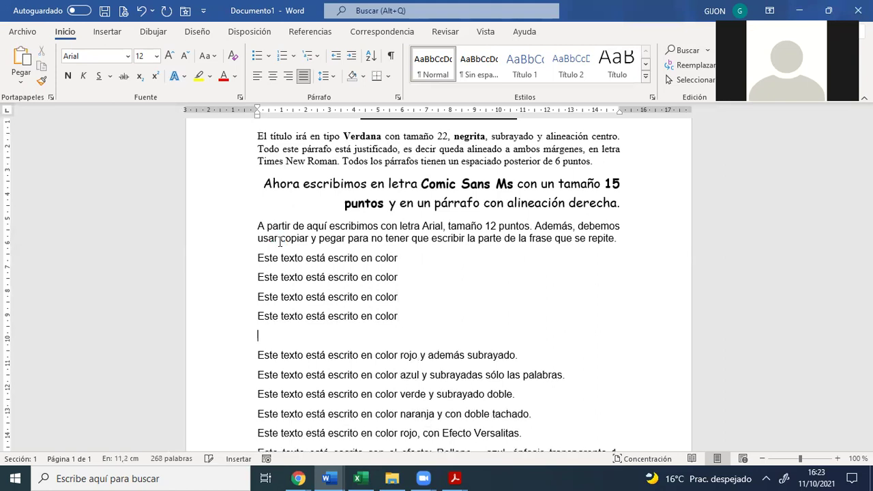
{"action": "key", "text": "ctrl+v"}
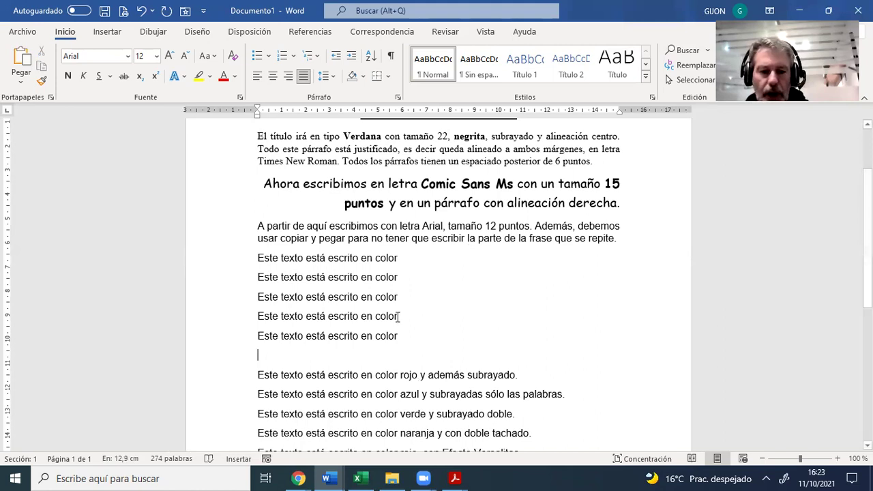
- Delete the five pasted phrases and the remaining blank line above the red-colour sentence
{"action": "scroll", "coordinate": [397, 319], "scroll_direction": "down", "scroll_amount": 1}
{"action": "scroll", "coordinate": [354, 341], "scroll_direction": "down", "scroll_amount": 1}
{"action": "scroll", "coordinate": [450, 364], "scroll_direction": "down", "scroll_amount": 2}
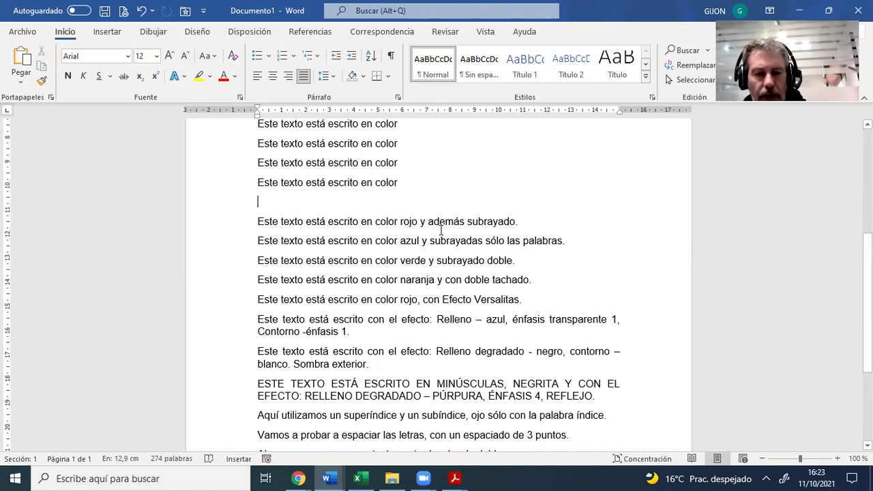
{"action": "scroll", "coordinate": [481, 281], "scroll_direction": "up", "scroll_amount": 2}
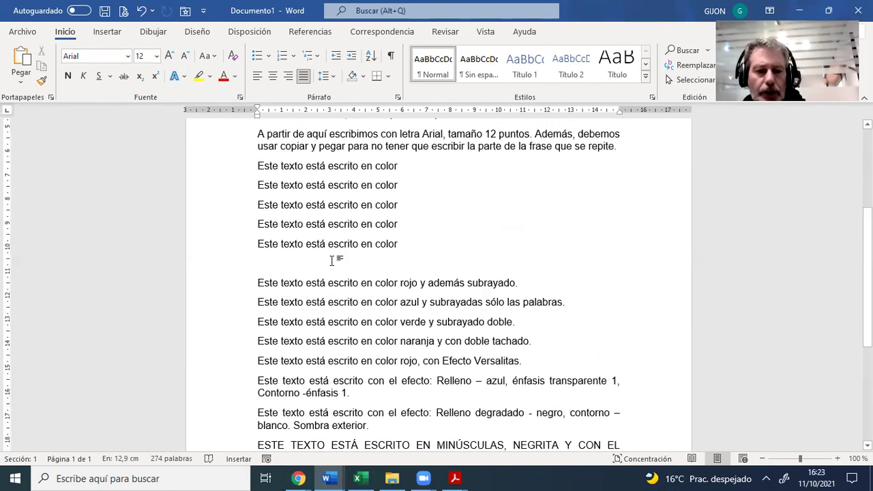
{"action": "left_click_drag", "start_coordinate": [261, 257], "coordinate": [249, 165]}
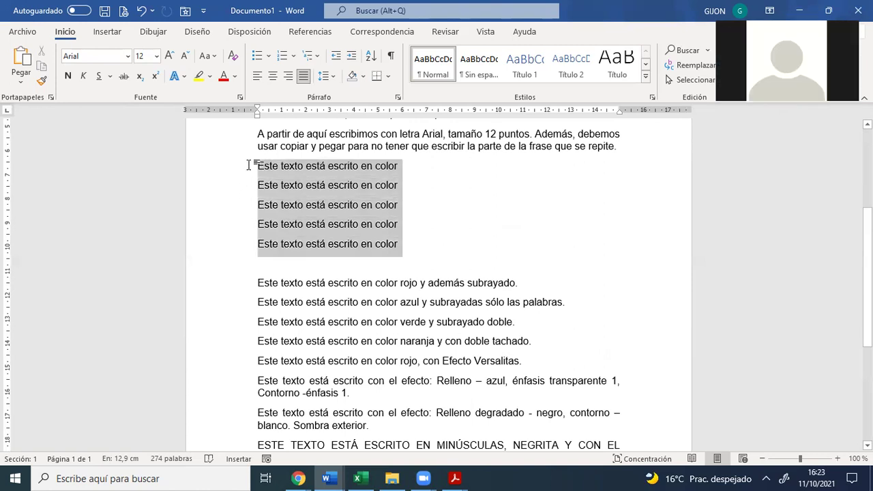
{"action": "key", "text": "Delete"}
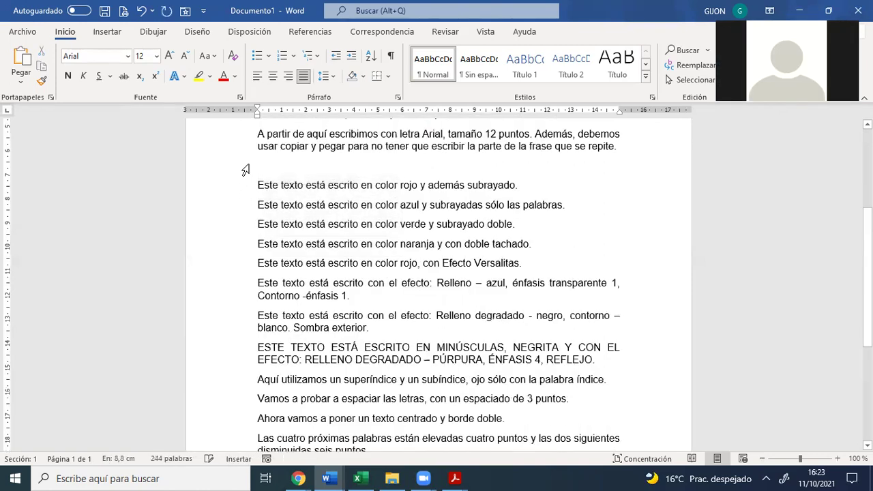
{"action": "key", "text": "Delete"}
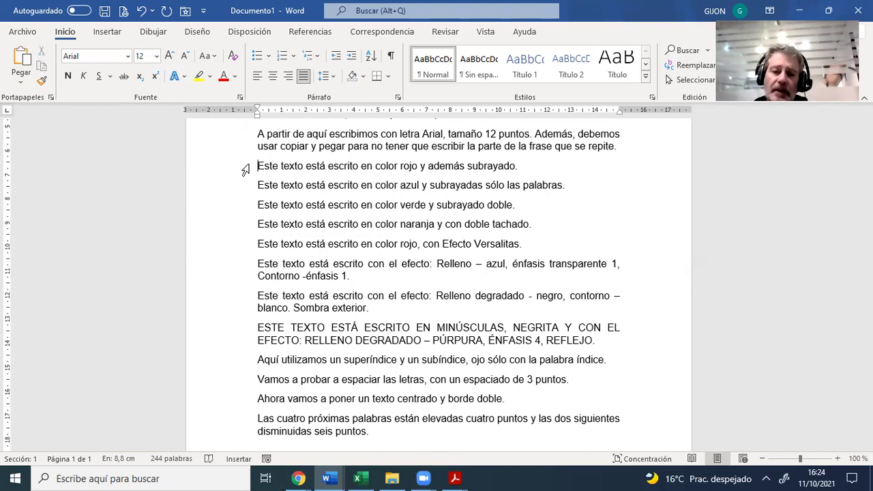
- Underline the sentence "Este texto está escrito en color rojo y además subrayado." and colour it red
{"action": "left_click", "coordinate": [246, 172]}
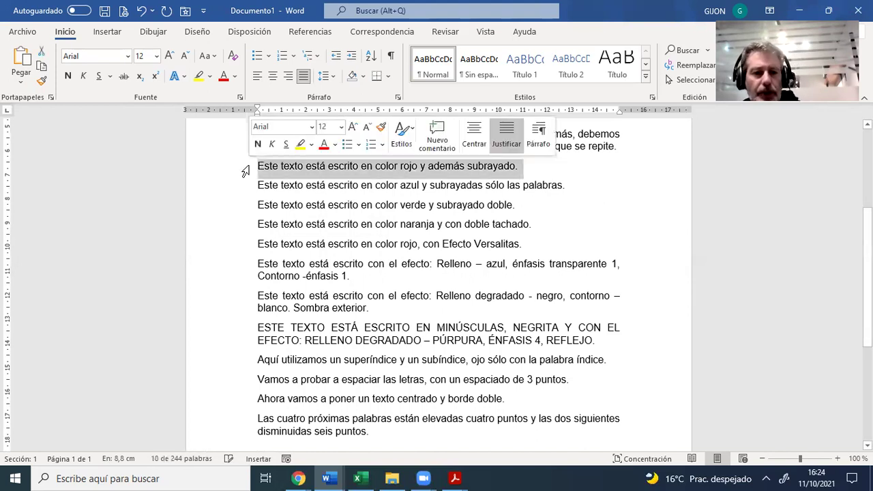
{"action": "key", "text": "ctrl+s"}
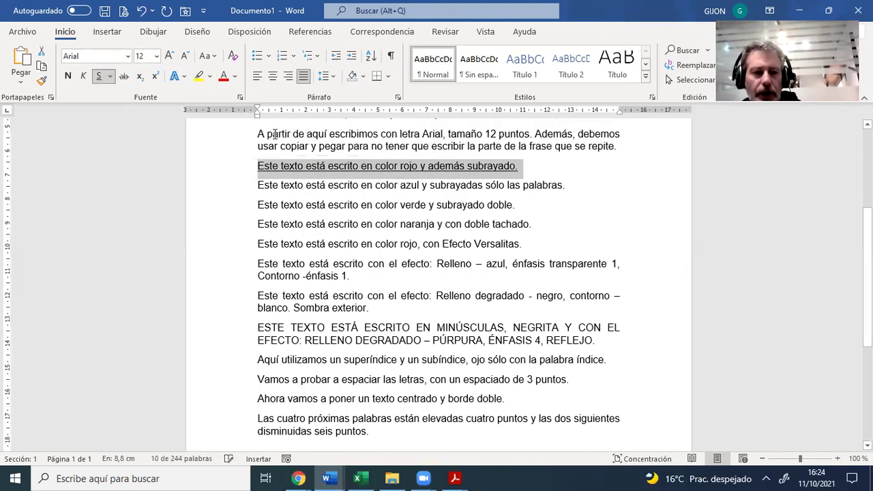
{"action": "left_click", "coordinate": [222, 78]}
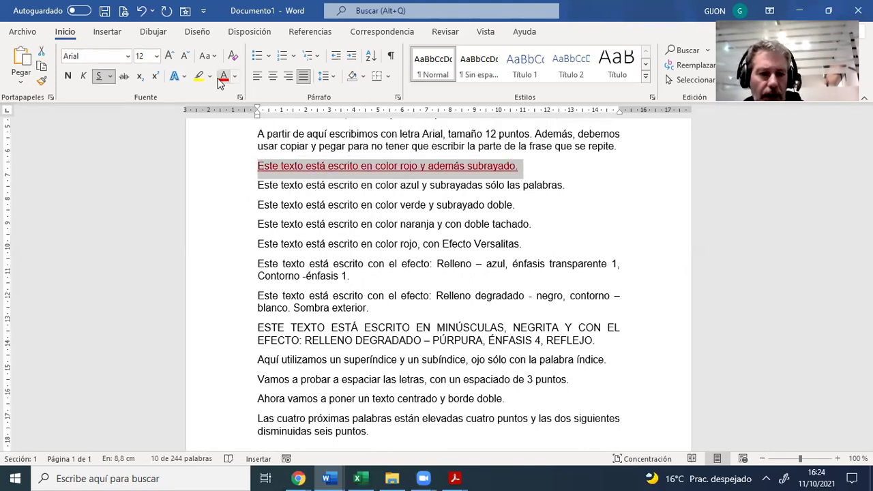
- Colour the sentence "Este texto está escrito en color azul y subrayadas sólo las palabras." with the standard blue
{"action": "left_click", "coordinate": [222, 188]}
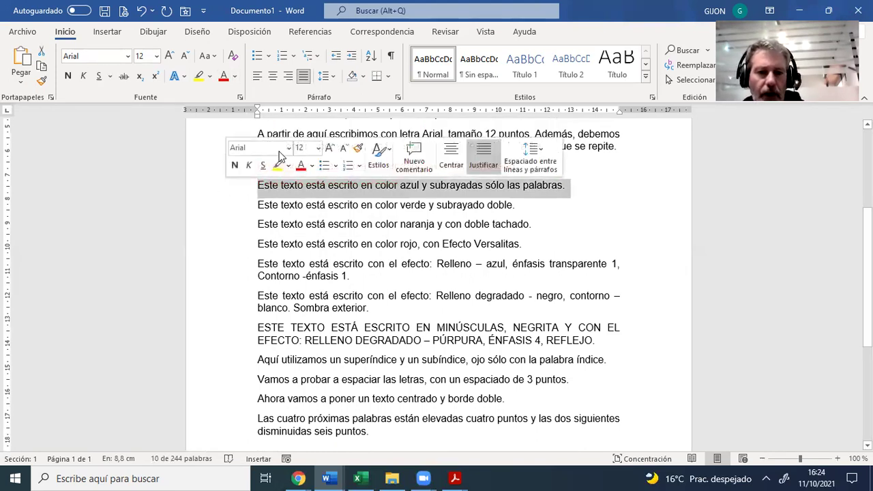
{"action": "left_click", "coordinate": [235, 76]}
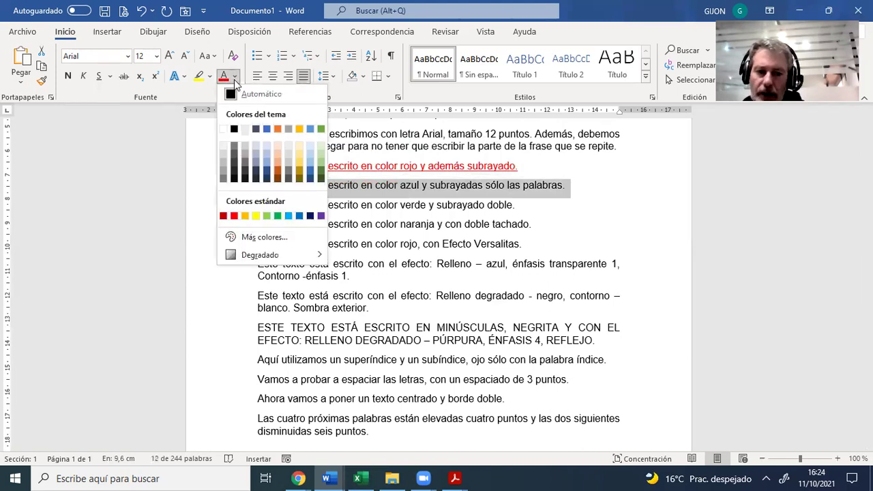
{"action": "left_click", "coordinate": [299, 215]}
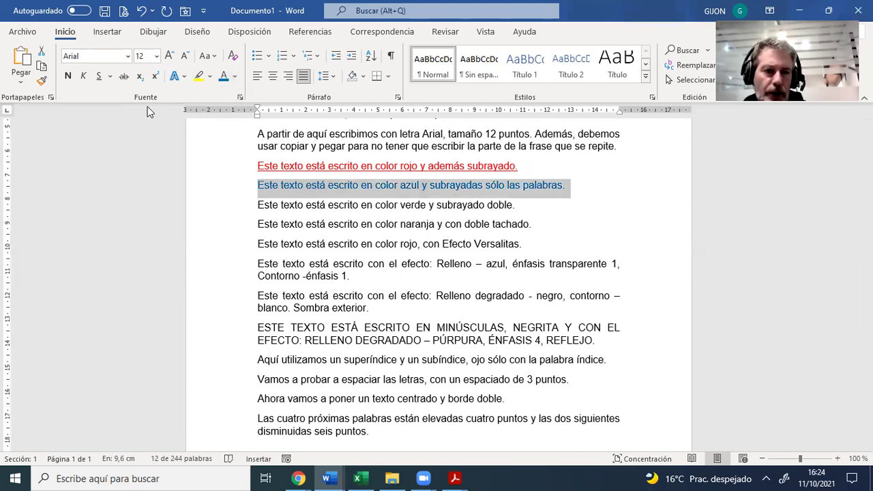
- Apply the "Solo palabras" underline style with a dark blue underline colour to the selected blue sentence
{"action": "left_click", "coordinate": [109, 78]}
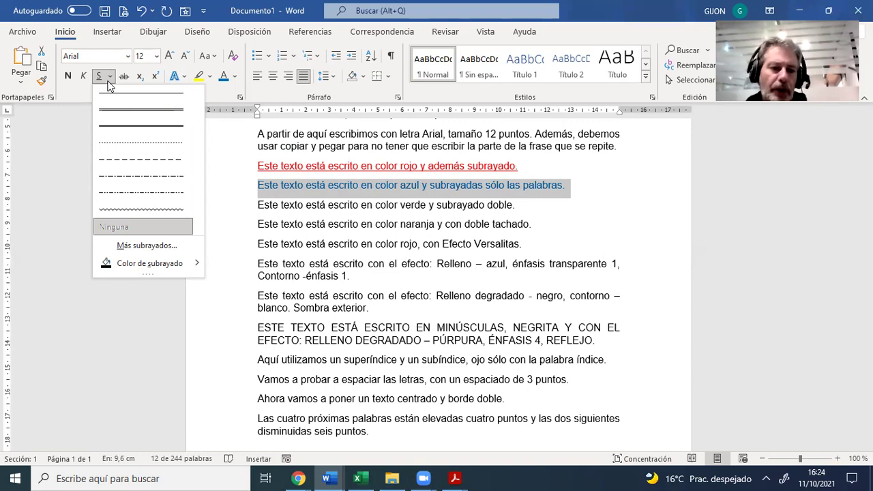
{"action": "left_click", "coordinate": [165, 244]}
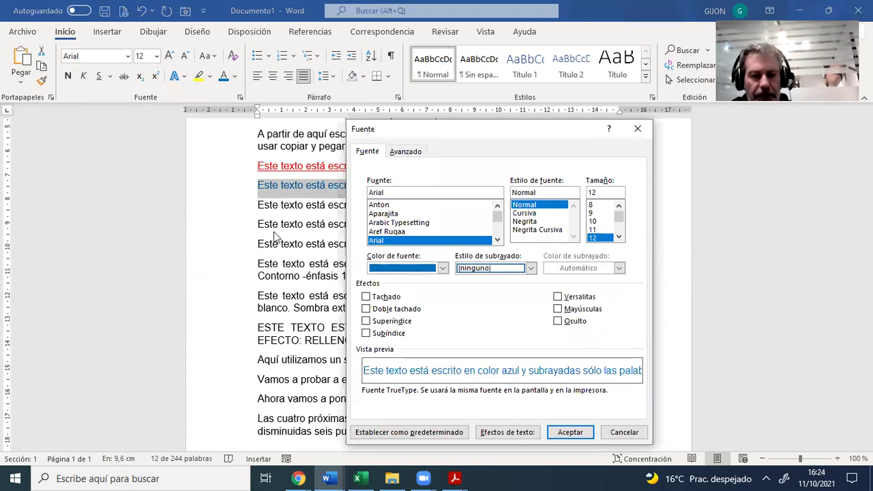
{"action": "left_click", "coordinate": [530, 268]}
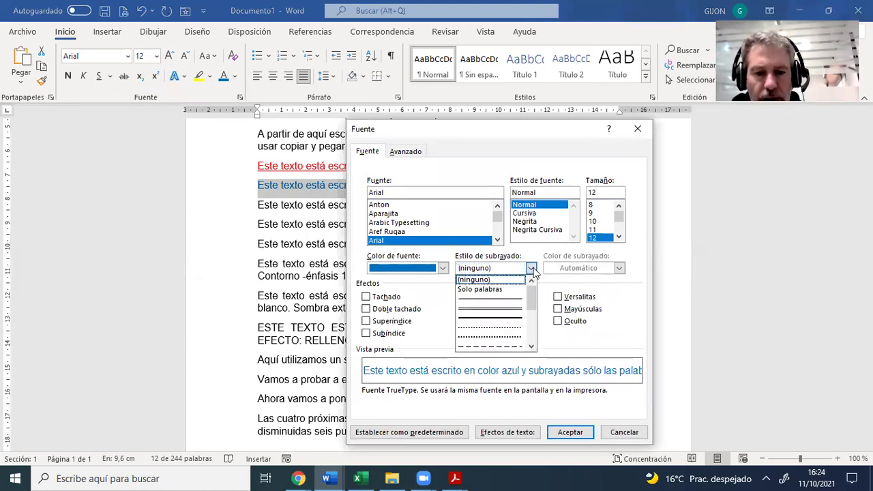
{"action": "left_click", "coordinate": [498, 292]}
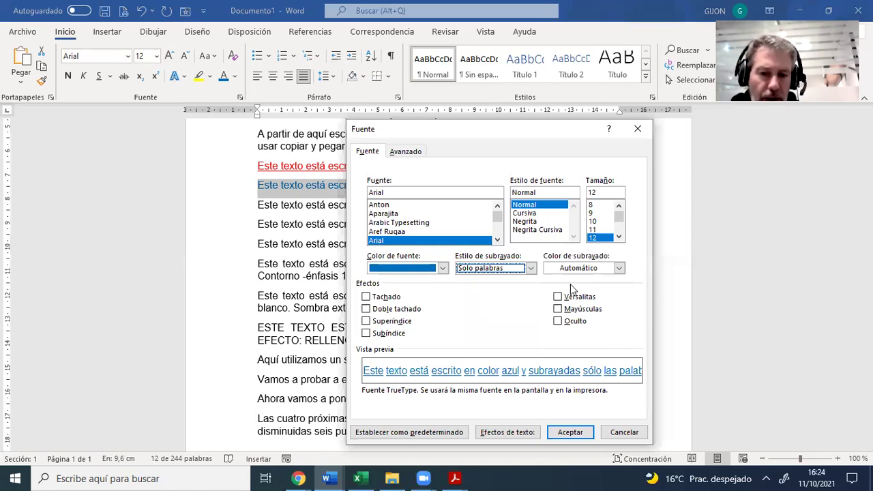
{"action": "left_click", "coordinate": [619, 268]}
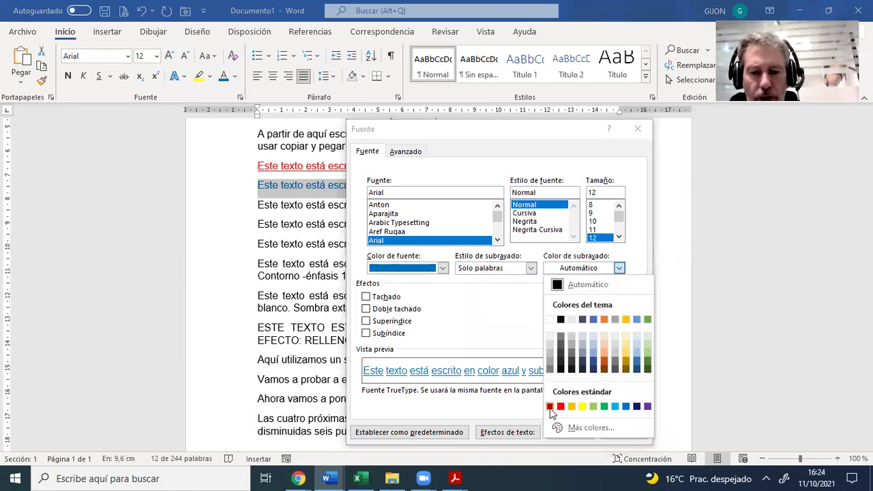
{"action": "left_click", "coordinate": [636, 407]}
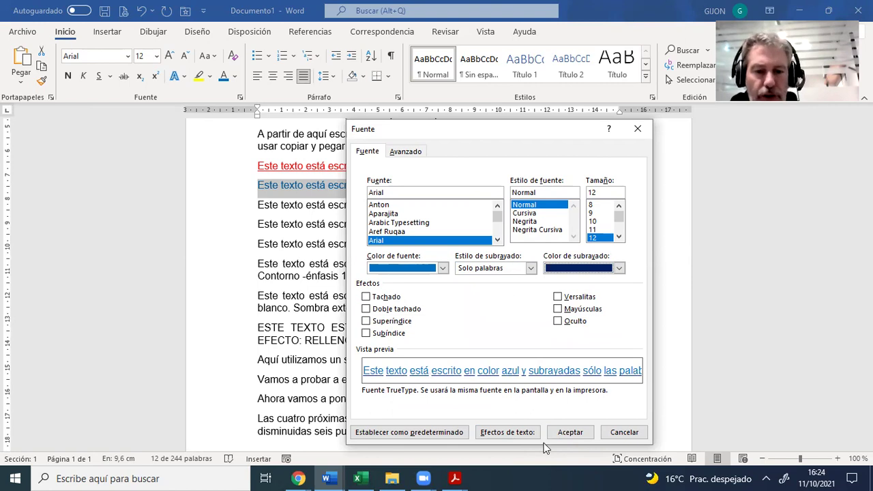
{"action": "left_click", "coordinate": [570, 432]}
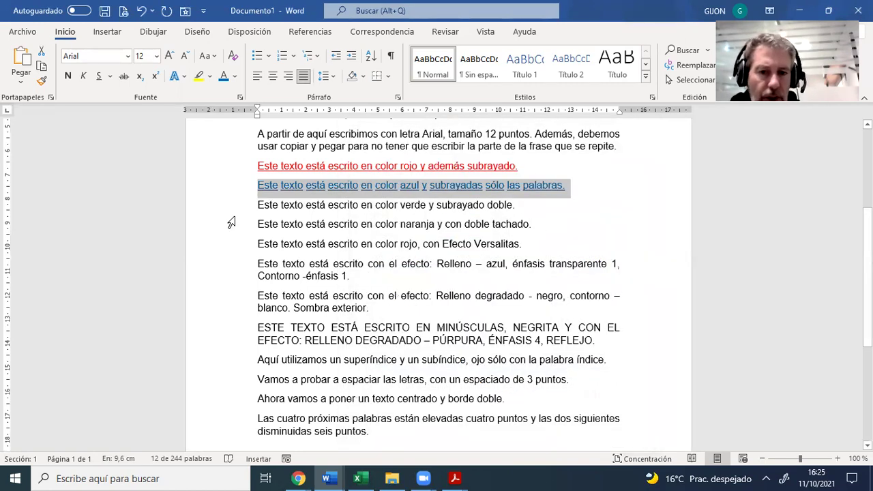
- Colour the sentence "Este texto está escrito en color verde y subrayado doble." standard green and give it a double underline
{"action": "left_click", "coordinate": [241, 208]}
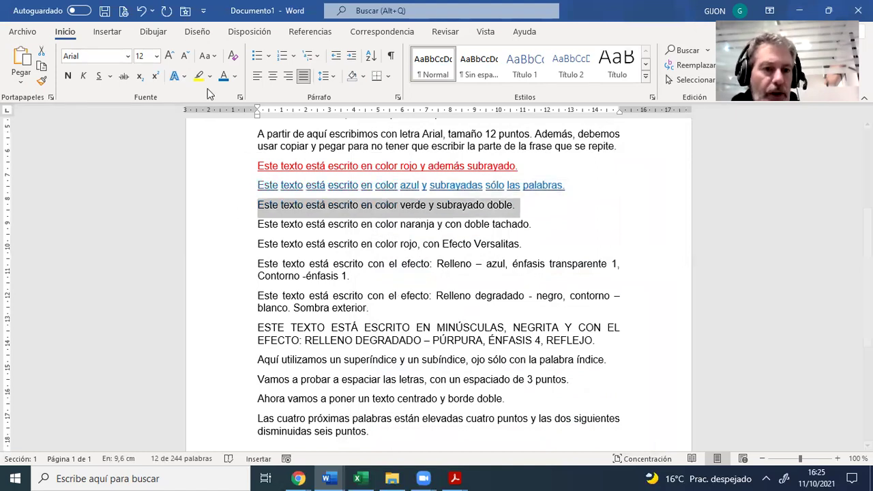
{"action": "left_click", "coordinate": [235, 75]}
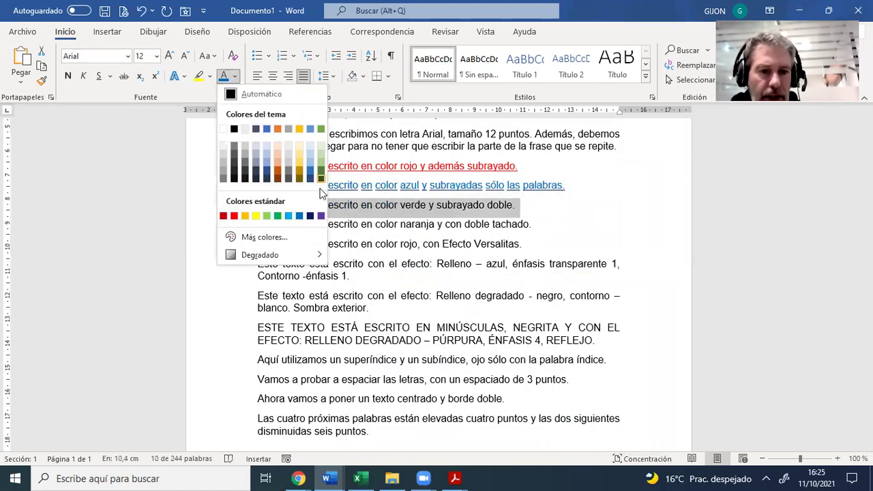
{"action": "left_click", "coordinate": [278, 216]}
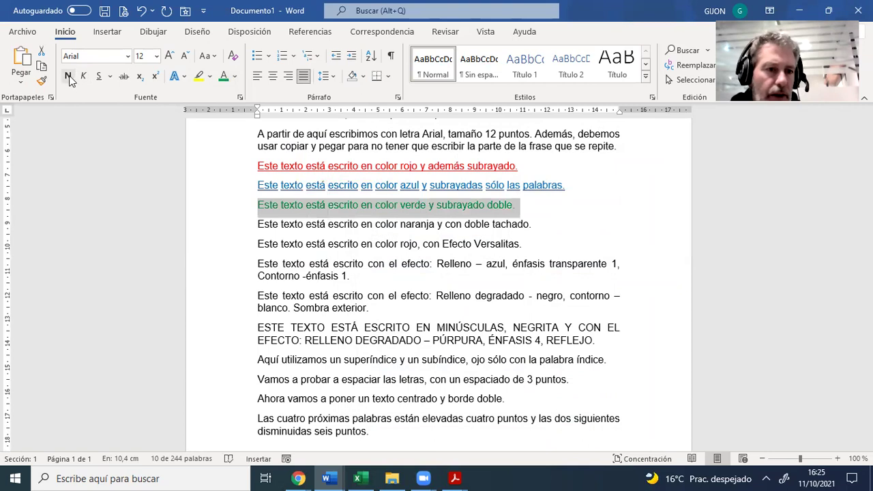
{"action": "left_click", "coordinate": [109, 77]}
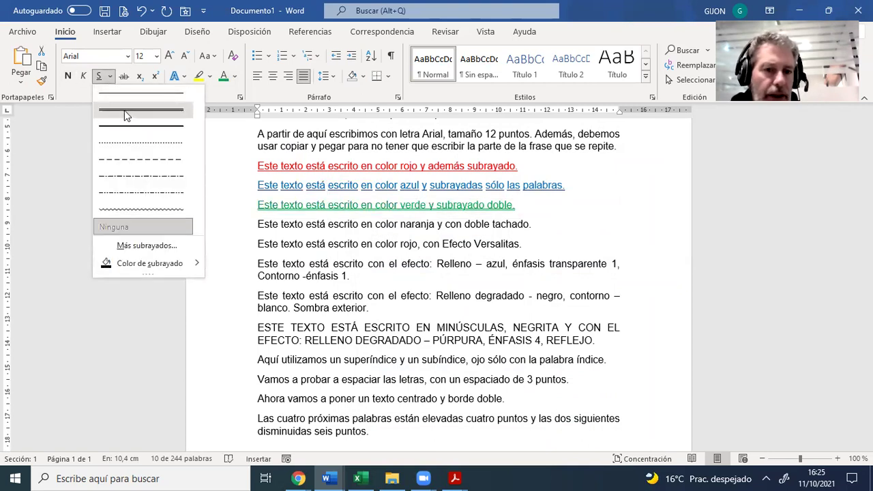
{"action": "left_click", "coordinate": [125, 110]}
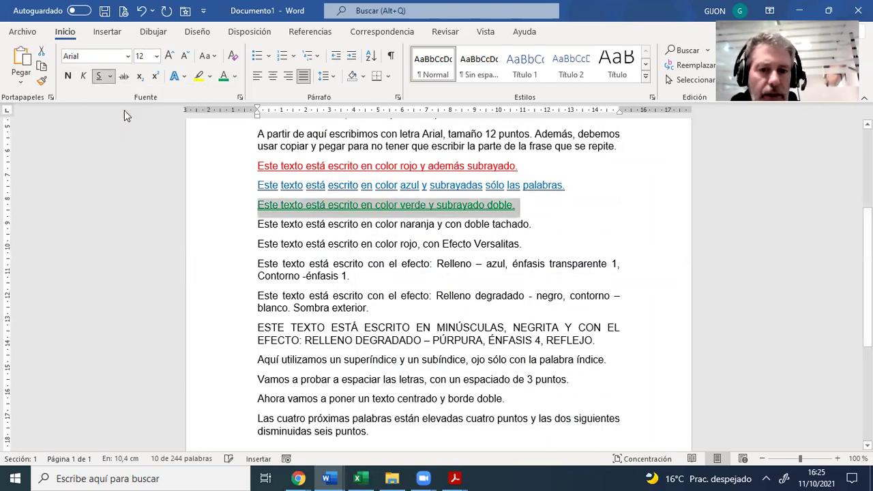
- Colour the sentence "Este texto está escrito en color naranja y con doble tachado." with the standard orange
{"action": "left_click", "coordinate": [226, 229]}
{"action": "left_click", "coordinate": [235, 76]}
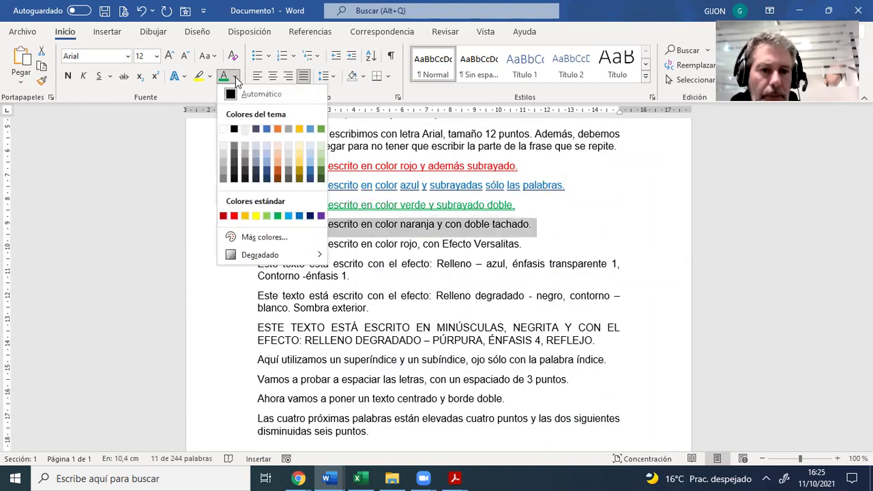
{"action": "left_click", "coordinate": [243, 216]}
- Apply the "Doble tachado" font effect to the selected orange sentence
{"action": "left_click", "coordinate": [124, 79]}
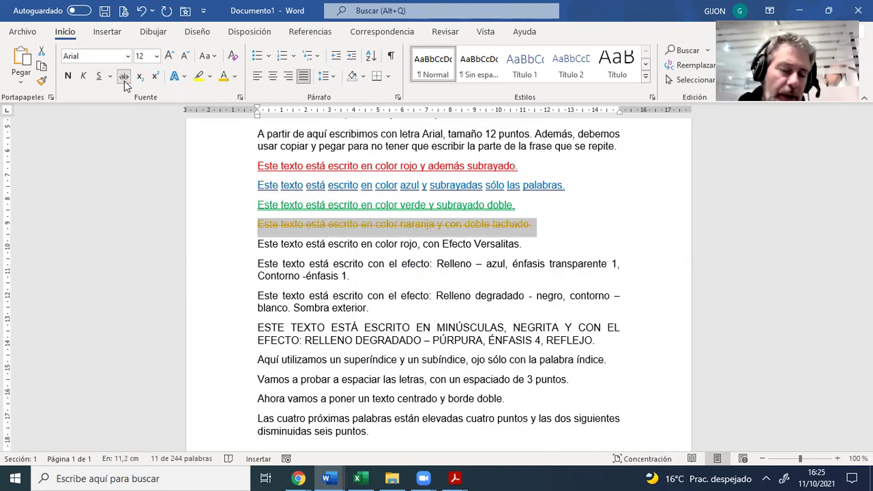
{"action": "right_click", "coordinate": [306, 228]}
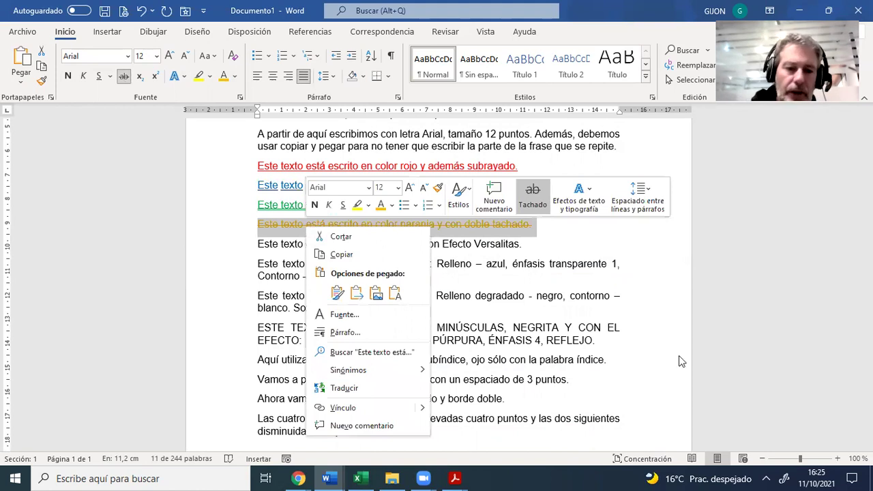
{"action": "left_click", "coordinate": [221, 233]}
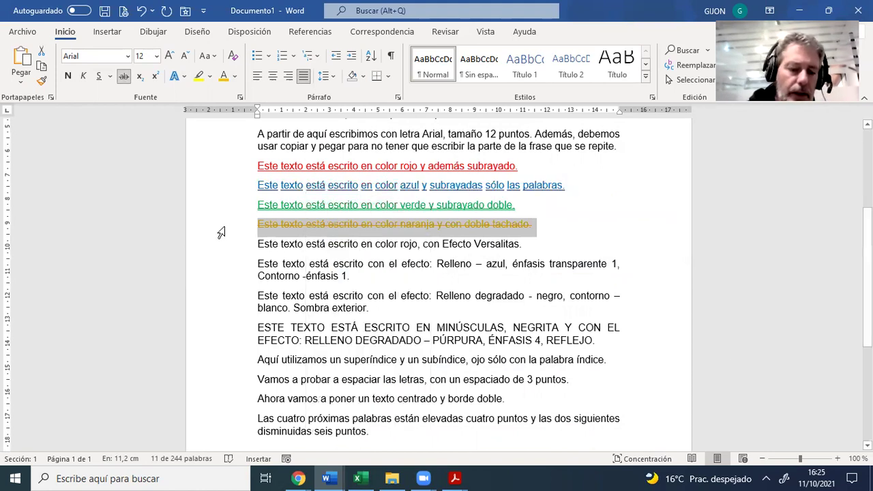
{"action": "key", "text": "ctrl+m"}
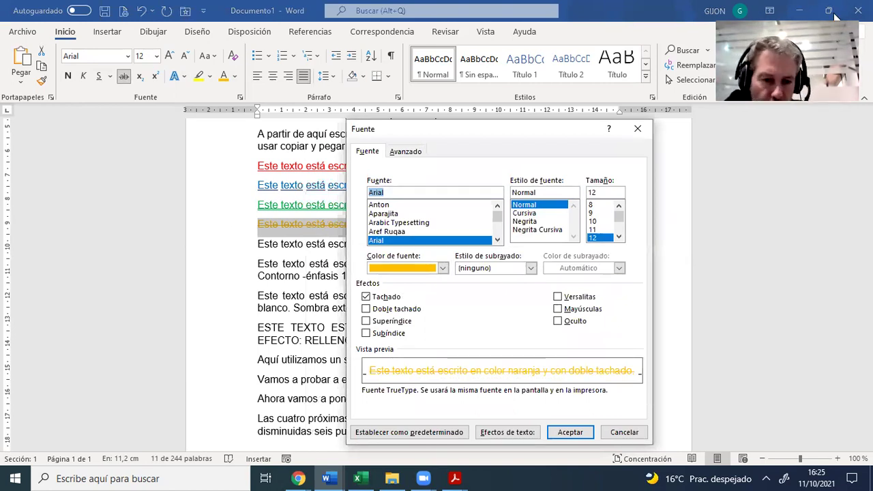
{"action": "left_click", "coordinate": [366, 310]}
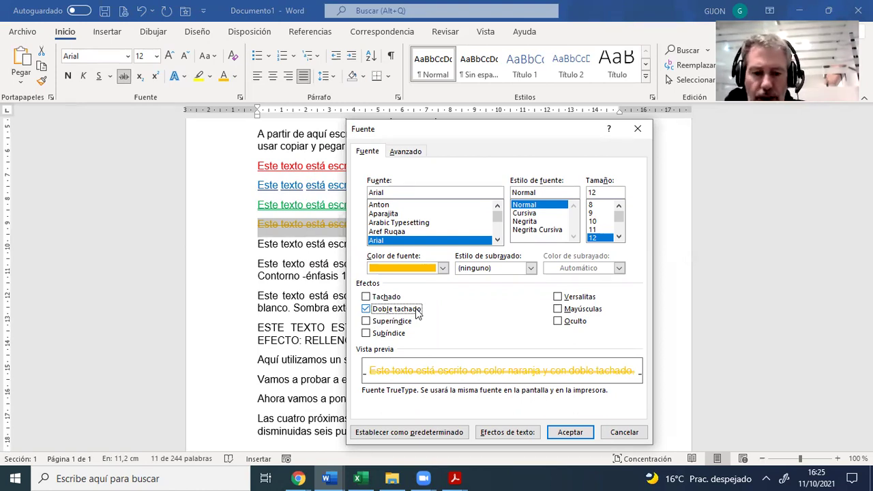
{"action": "left_click", "coordinate": [570, 432]}
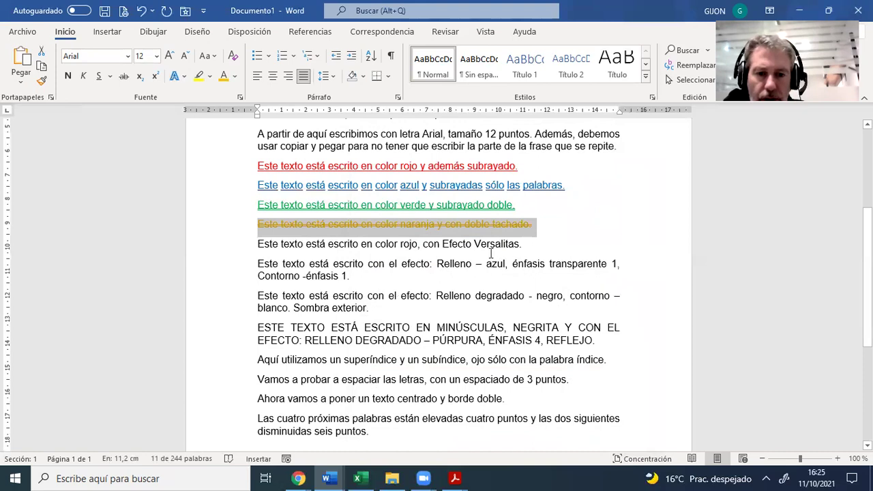
- Select the "Efecto Versalitas" sentence, switch to the Práctica 1 PDF in Acrobat Reader to examine its capitals and formatting, and return to Documento1 in Word
{"action": "left_click", "coordinate": [228, 246]}
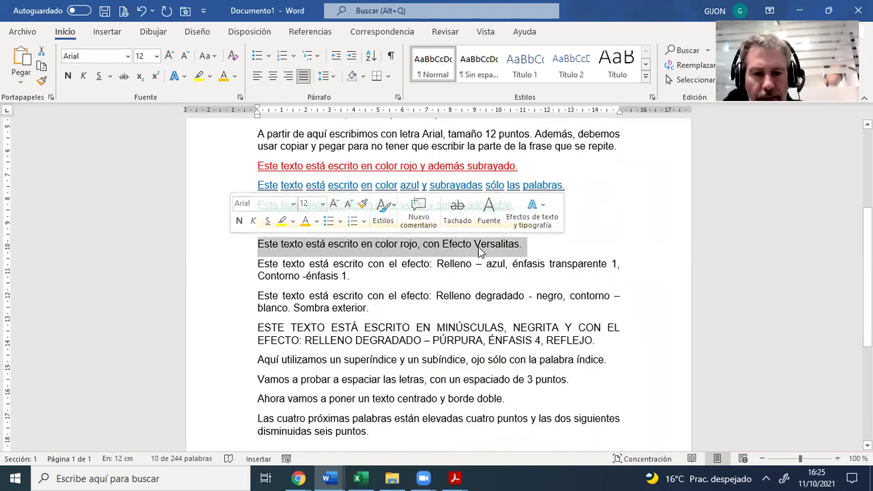
{"action": "left_click", "coordinate": [454, 478]}
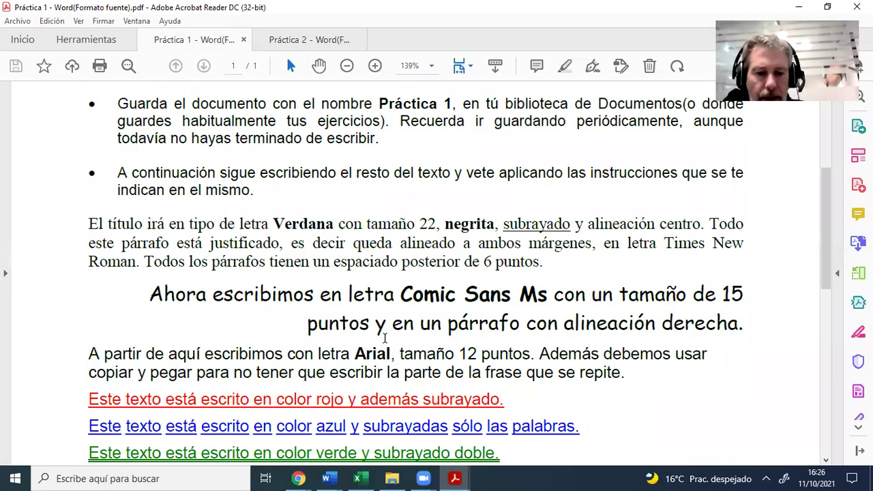
{"action": "scroll", "coordinate": [487, 354], "scroll_direction": "down", "scroll_amount": 3}
{"action": "left_click_drag", "start_coordinate": [479, 354], "coordinate": [490, 354]}
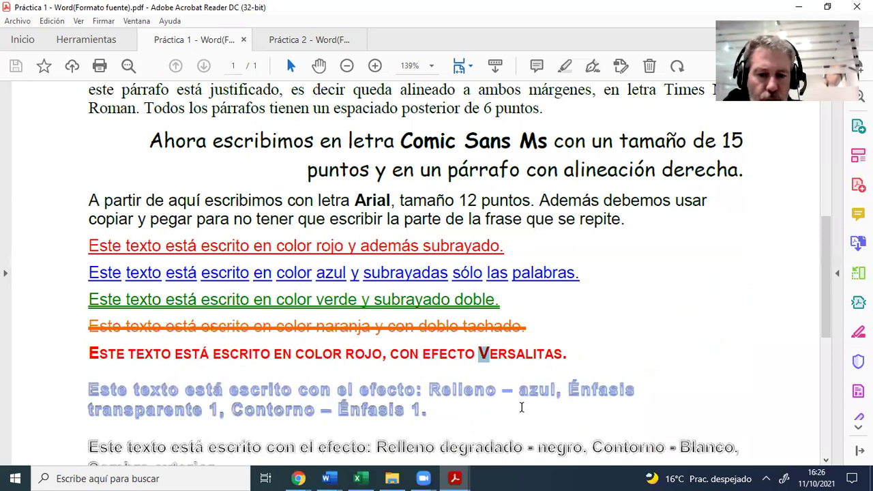
{"action": "left_click_drag", "start_coordinate": [100, 353], "coordinate": [81, 349]}
{"action": "left_click", "coordinate": [28, 359]}
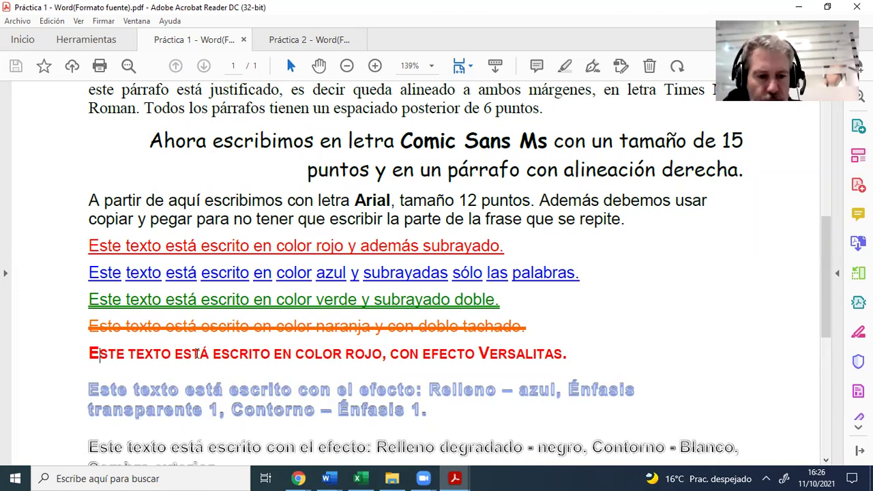
{"action": "left_click_drag", "start_coordinate": [88, 354], "coordinate": [101, 354]}
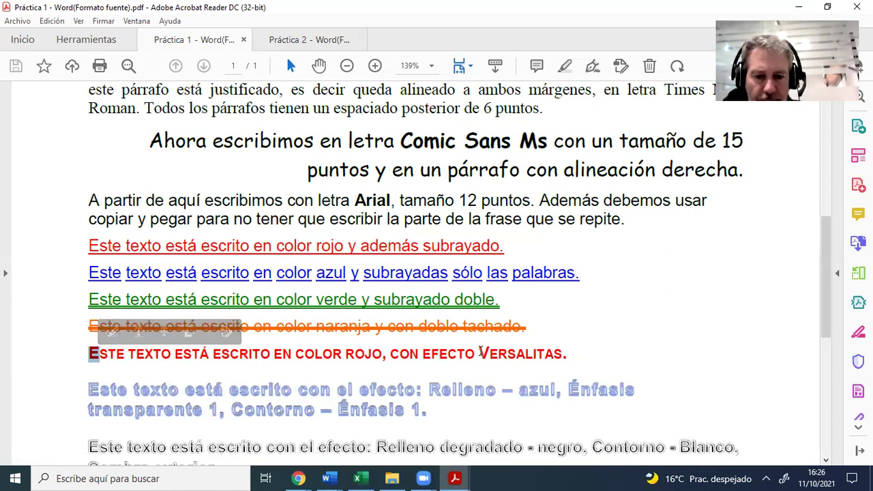
{"action": "left_click_drag", "start_coordinate": [478, 354], "coordinate": [489, 354]}
{"action": "left_click_drag", "start_coordinate": [423, 354], "coordinate": [432, 356]}
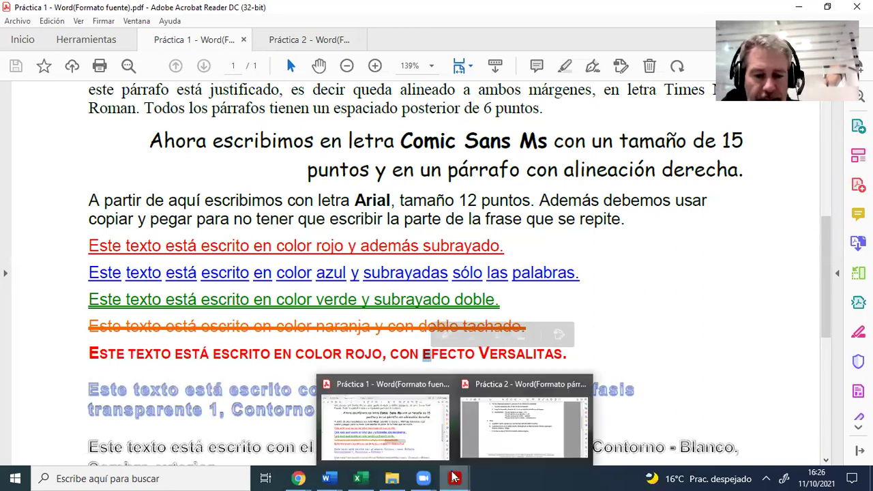
{"action": "mouse_move", "coordinate": [332, 477]}
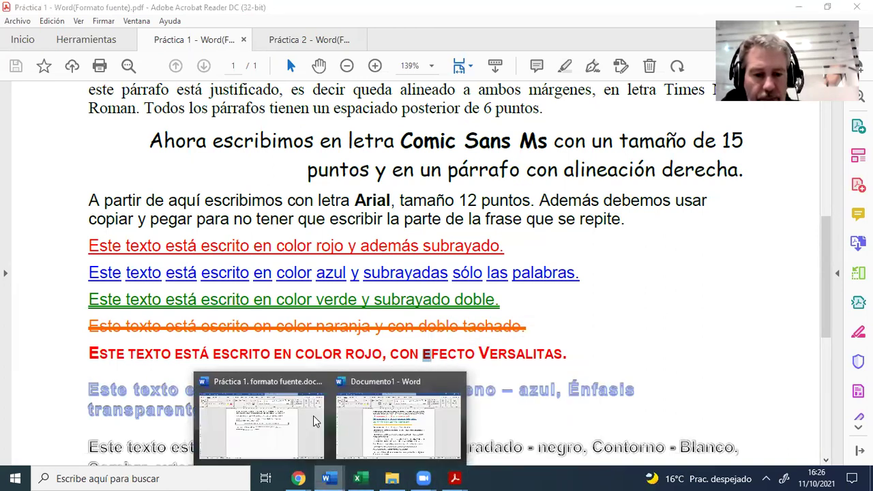
{"action": "left_click", "coordinate": [394, 454]}
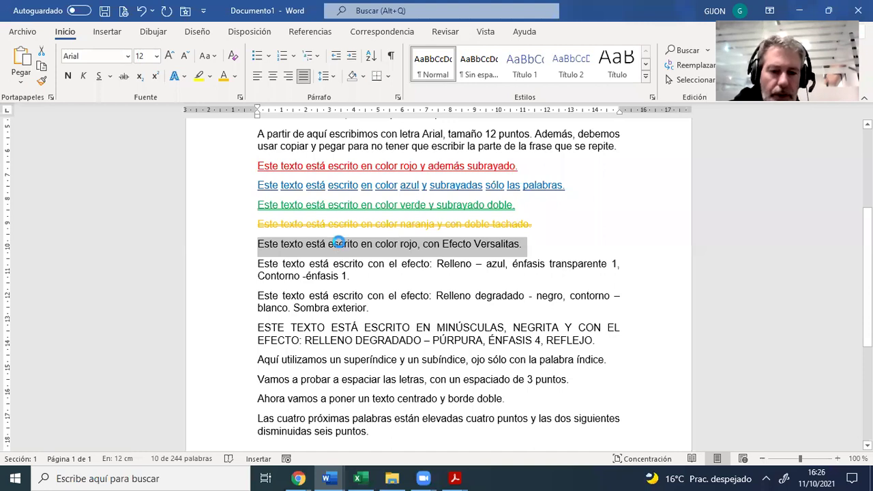
- Format the selected "Efecto Versalitas" sentence in standard red, Negrita and Versalitas, and change the initial of "rojo" to a capital R
{"action": "key", "text": "ctrl+d"}
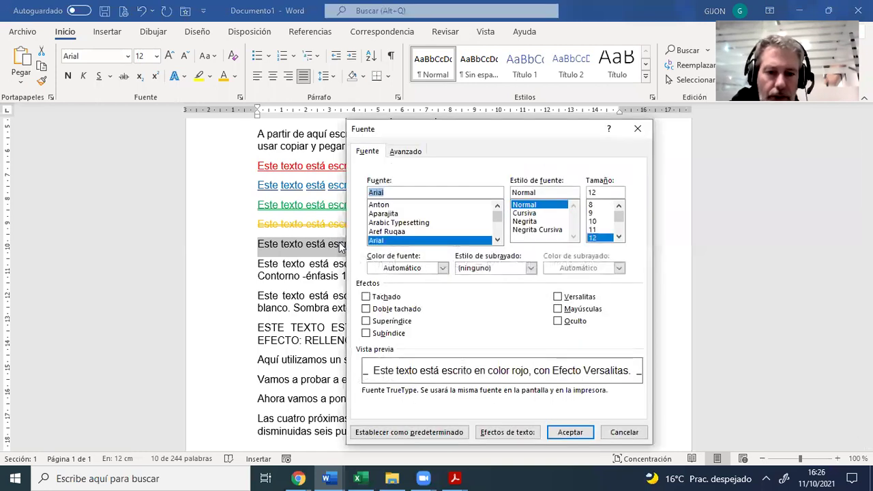
{"action": "left_click", "coordinate": [443, 268]}
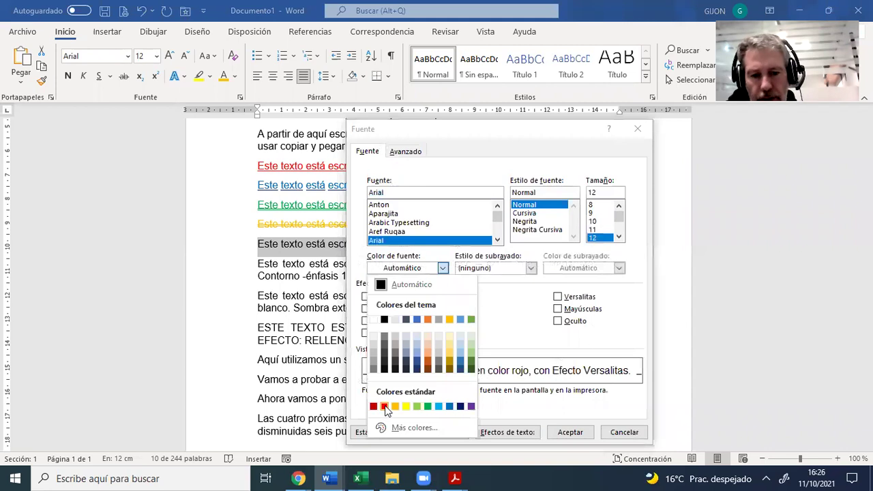
{"action": "left_click", "coordinate": [384, 407]}
{"action": "left_click", "coordinate": [558, 297]}
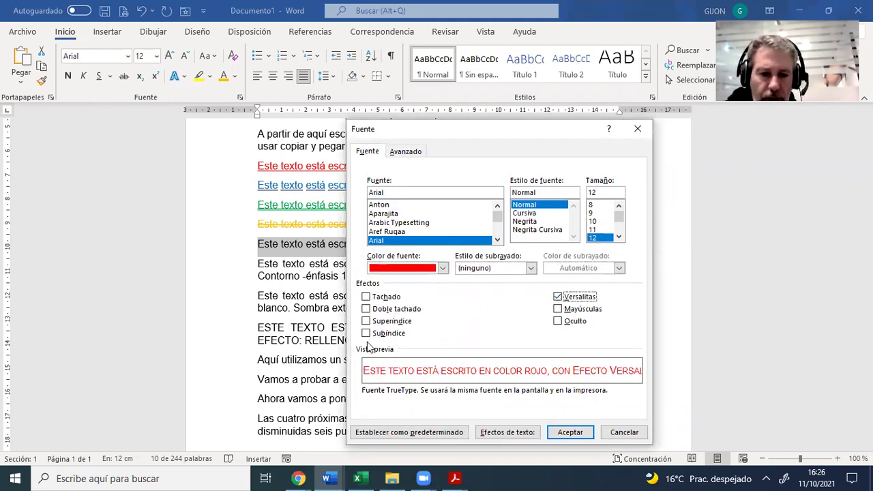
{"action": "left_click", "coordinate": [524, 222]}
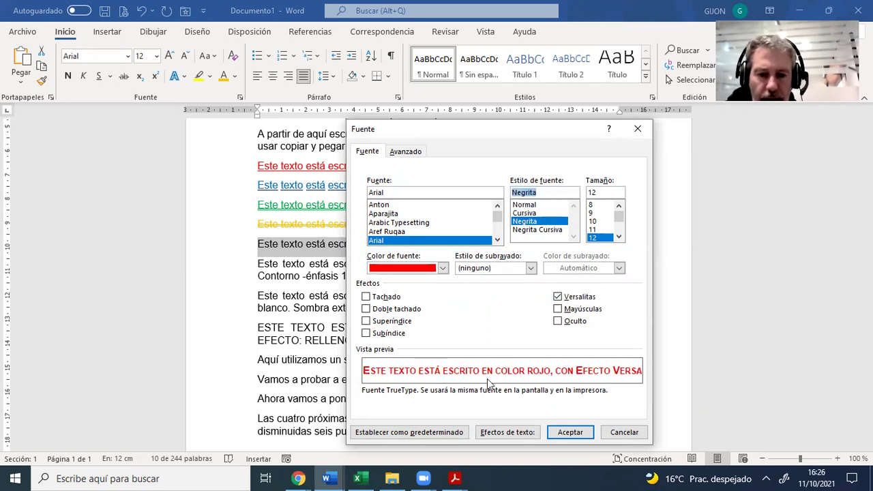
{"action": "left_click", "coordinate": [558, 432]}
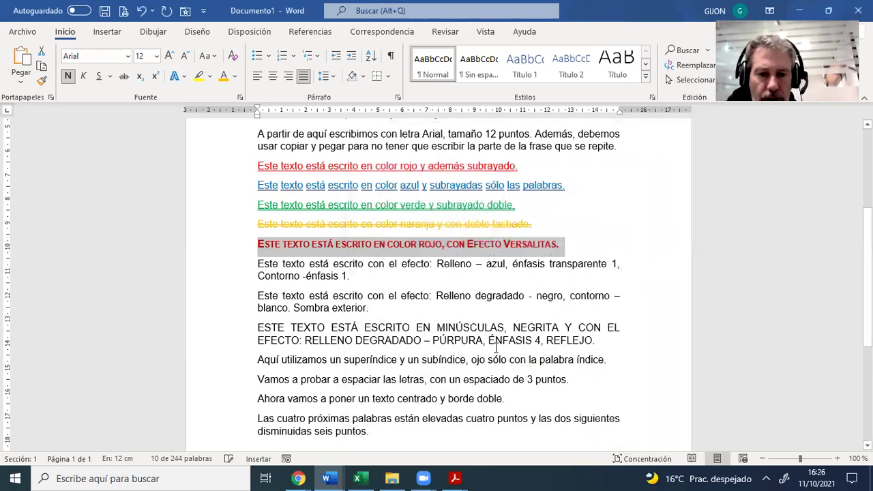
{"action": "left_click", "coordinate": [420, 250]}
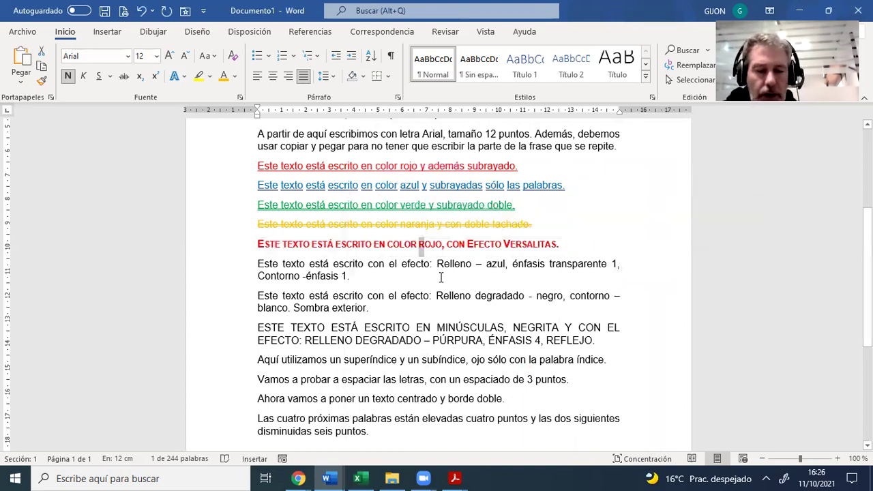
{"action": "type", "text": "R"}
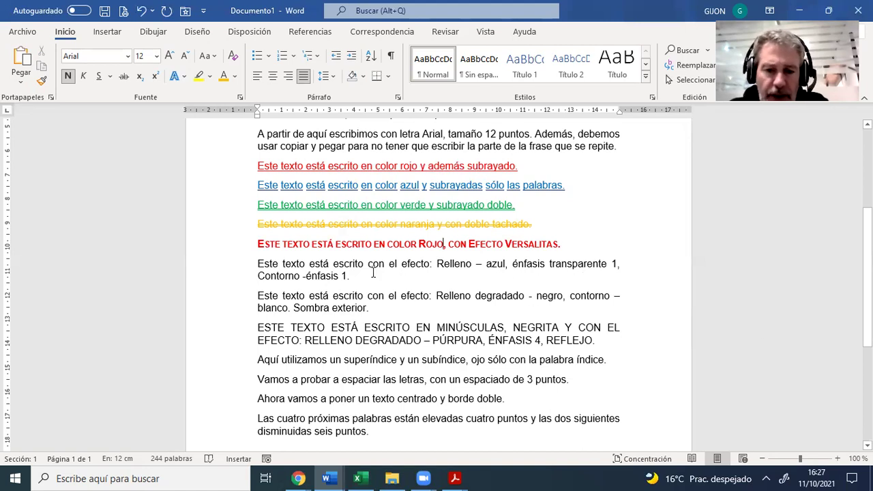
- Apply the blue-filled, outlined and shadowed text effect to the paragraph "Relleno – azul, énfasis transparente 1, Contorno -énfasis 1"
{"action": "left_click", "coordinate": [255, 264]}
{"action": "left_click_drag", "start_coordinate": [234, 271], "coordinate": [238, 282]}
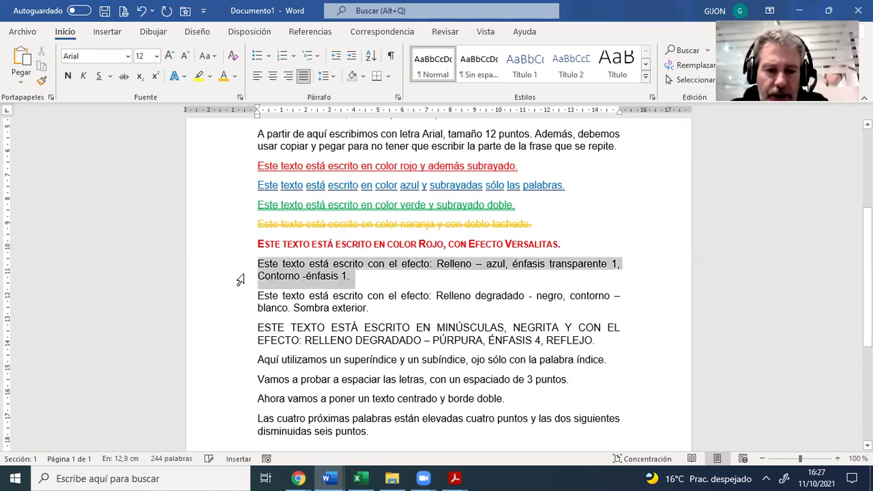
{"action": "left_click", "coordinate": [183, 79]}
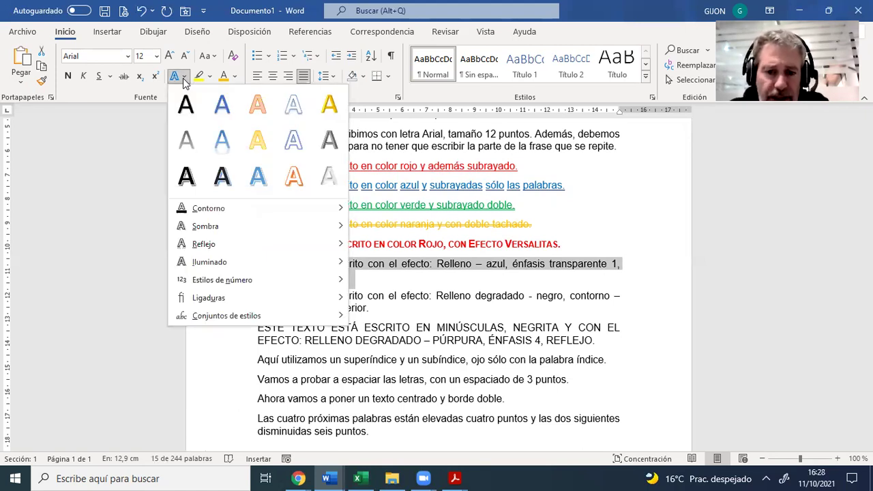
{"action": "left_click", "coordinate": [255, 179]}
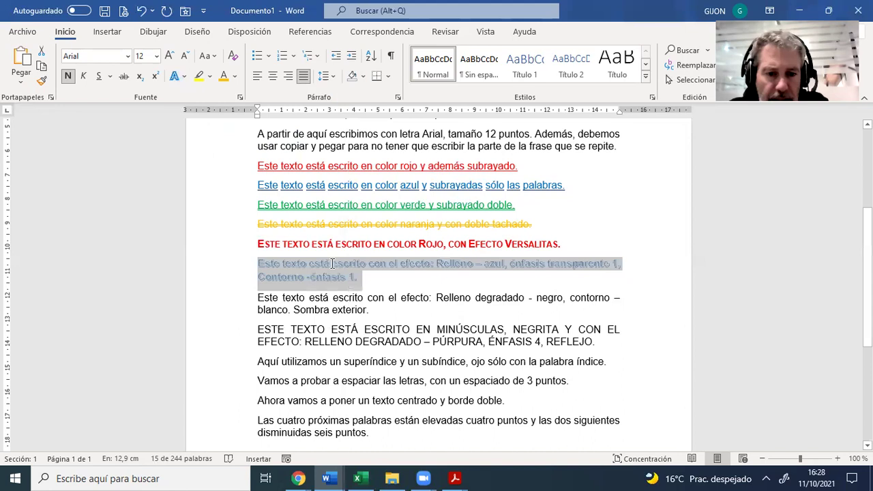
{"action": "left_click", "coordinate": [377, 281]}
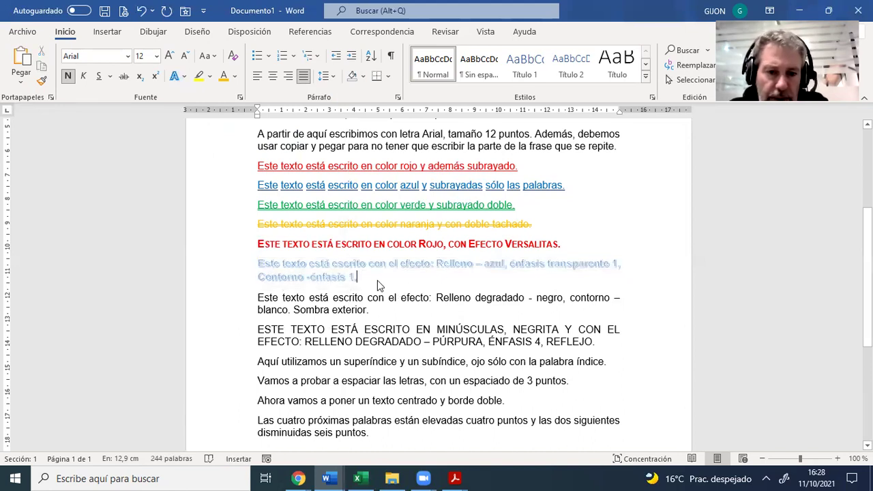
{"action": "left_click", "coordinate": [231, 266]}
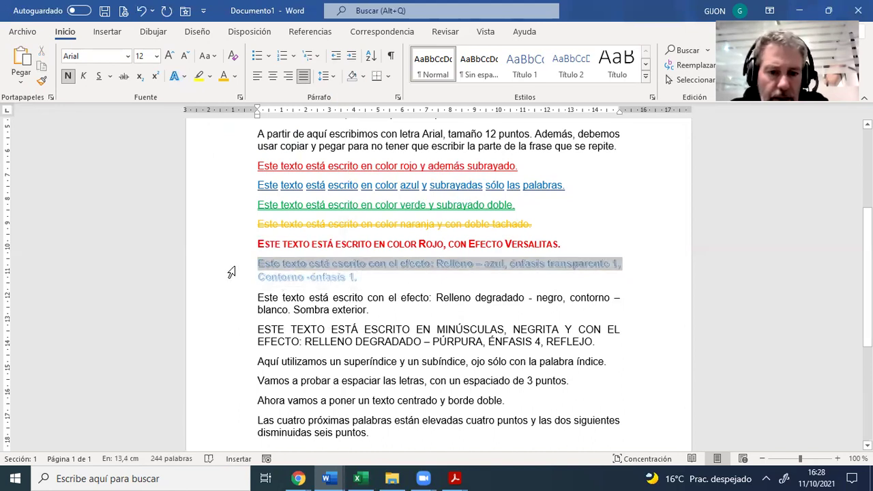
- Apply the black-fill, white-outline text effect with a hard shadow to the paragraph "Relleno degradado - negro, contorno – blanco. Sombra exterior."
{"action": "double_click", "coordinate": [232, 304]}
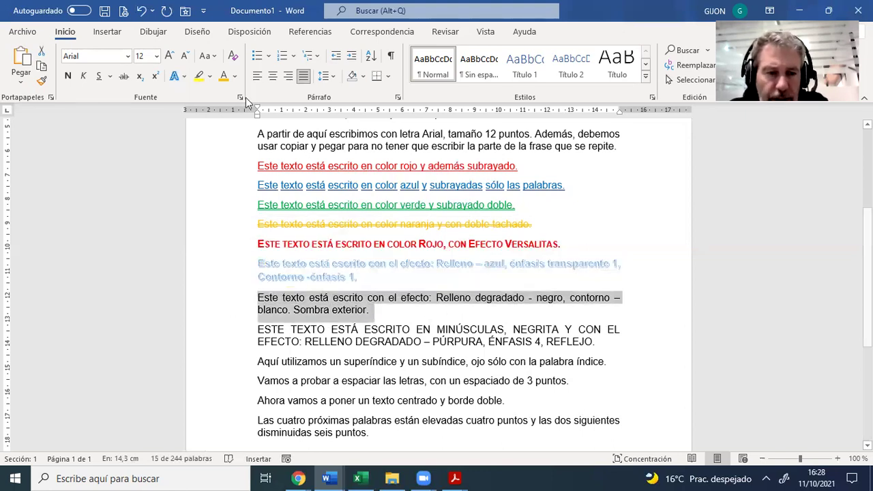
{"action": "left_click", "coordinate": [185, 78]}
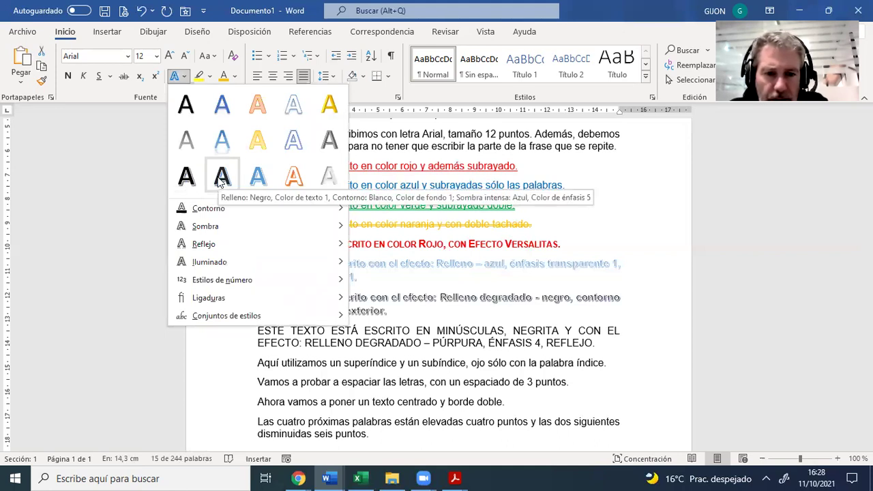
{"action": "left_click", "coordinate": [186, 178]}
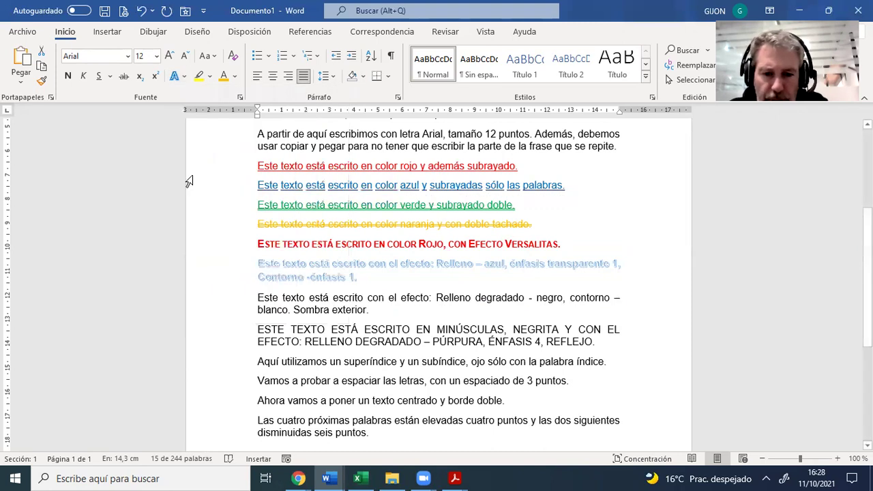
{"action": "left_click", "coordinate": [452, 318]}
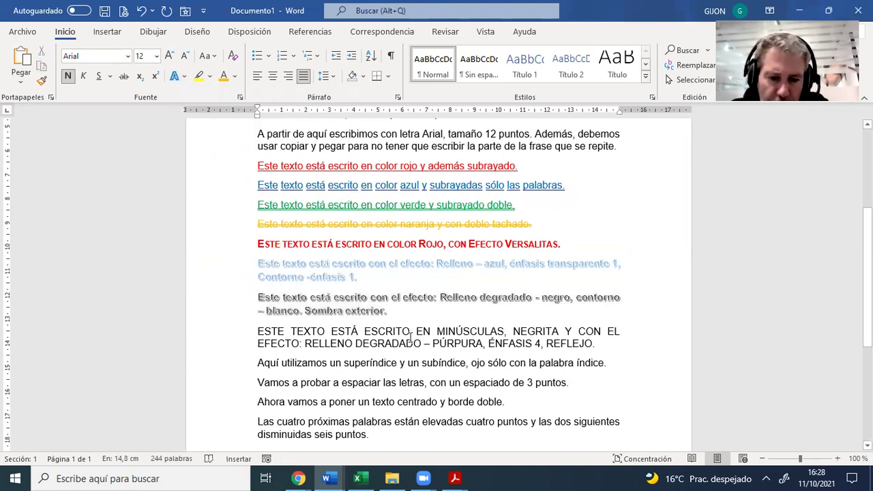
- Switch to the Práctica 1 PDF in Acrobat Reader to compare the text effects of the sample sentences, and return to Documento1 in Word
{"action": "left_click", "coordinate": [453, 478]}
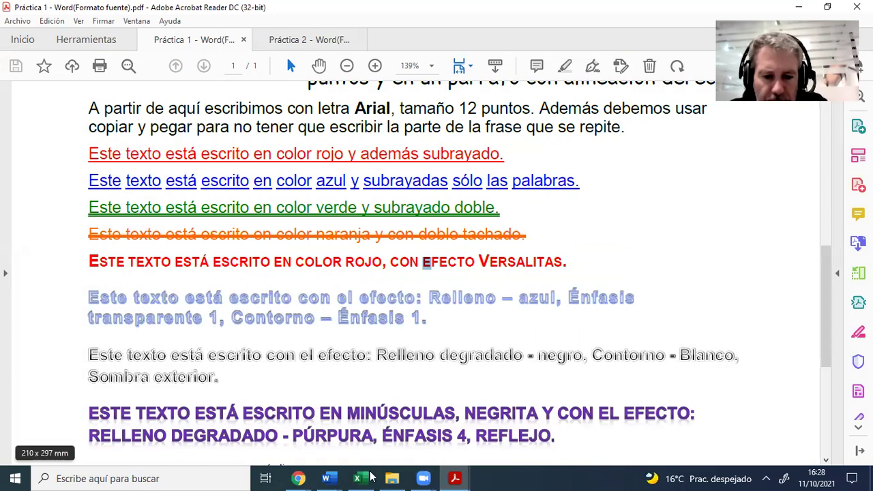
{"action": "left_click", "coordinate": [330, 477]}
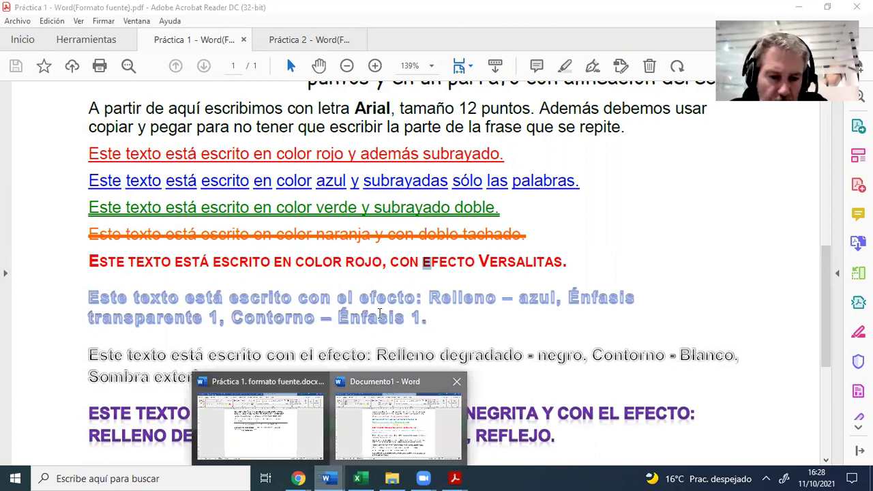
{"action": "left_click", "coordinate": [386, 418]}
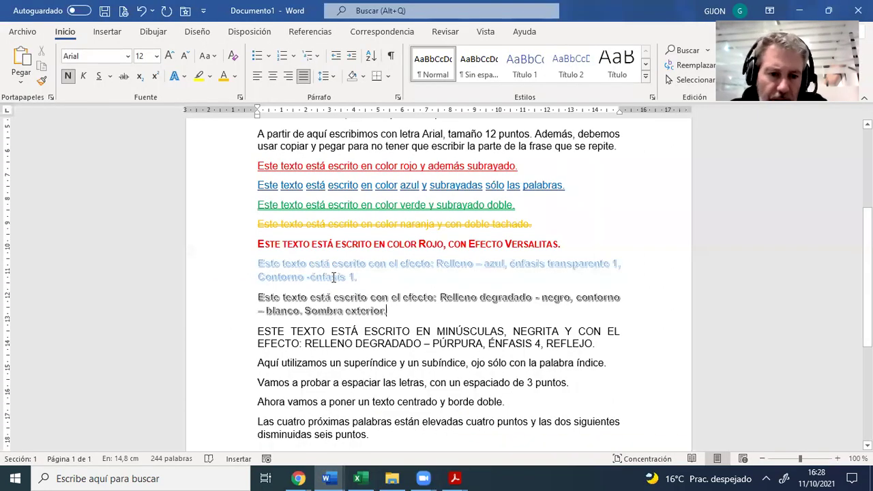
{"action": "scroll", "coordinate": [392, 281], "scroll_direction": "down", "scroll_amount": 1}
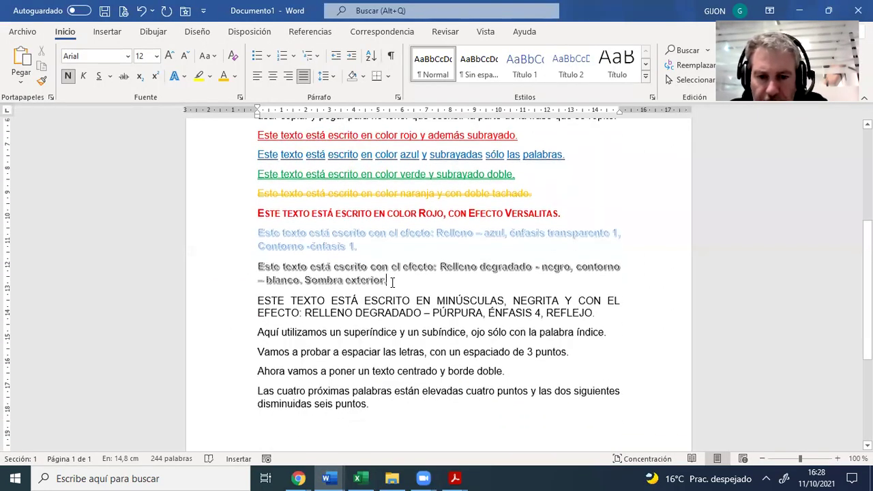
- Reapply the blue-filled, shadowed text effect to the paragraph "Relleno – azul, énfasis transparente 1, Contorno -énfasis 1"
{"action": "scroll", "coordinate": [392, 281], "scroll_direction": "up", "scroll_amount": 1}
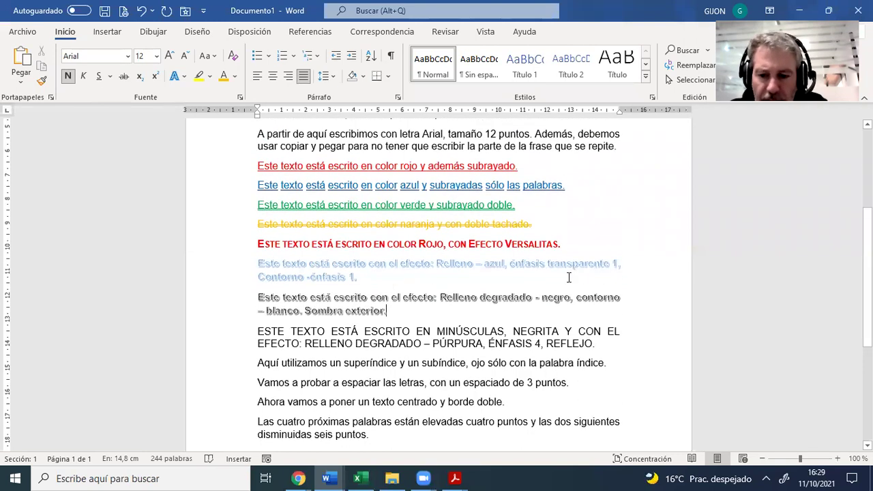
{"action": "left_click", "coordinate": [838, 458]}
{"action": "left_click", "coordinate": [837, 459]}
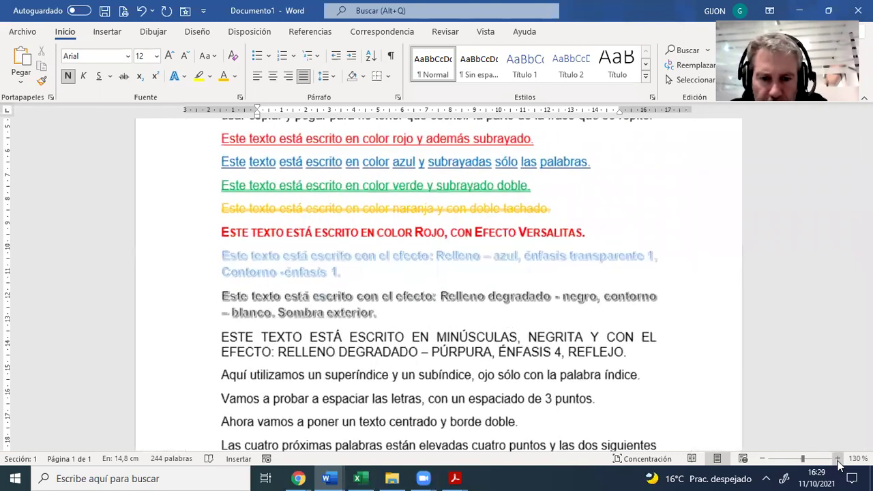
{"action": "left_click", "coordinate": [837, 458]}
{"action": "left_click", "coordinate": [837, 459]}
{"action": "left_click", "coordinate": [838, 459]}
{"action": "left_click_drag", "start_coordinate": [323, 263], "coordinate": [153, 240]}
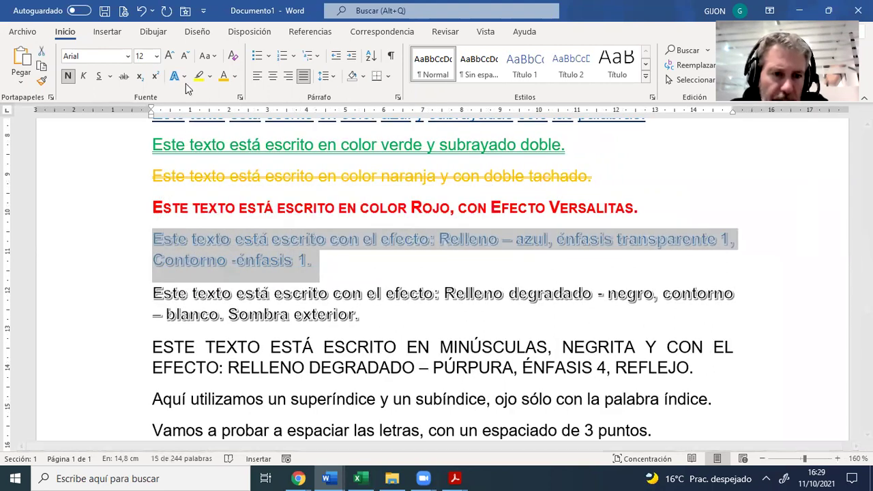
{"action": "left_click", "coordinate": [179, 76]}
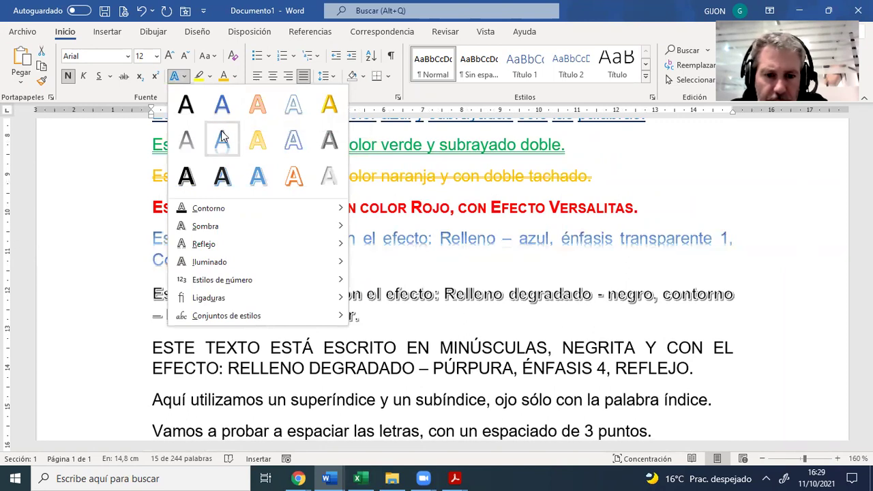
{"action": "left_click", "coordinate": [256, 177]}
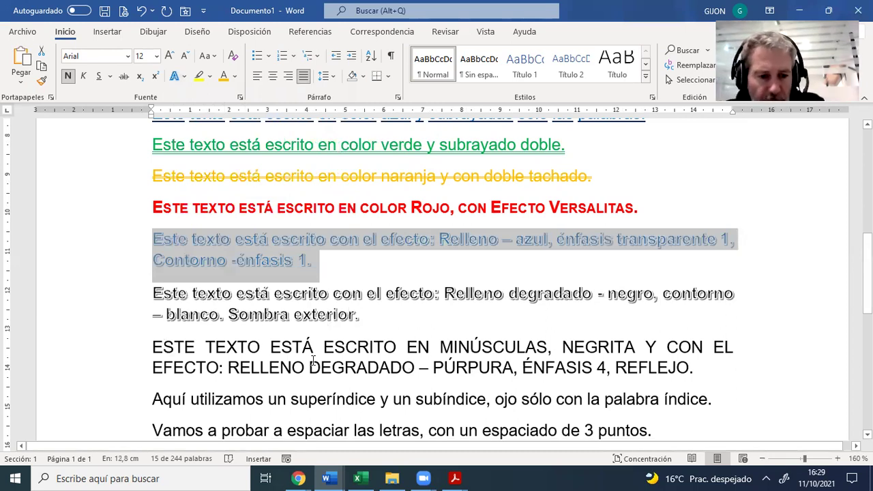
- Convert the all-caps paragraph "Relleno degradado – púrpura, énfasis 4, reflejo" to Tipo oración and capitalise the initial of "relleno"
{"action": "double_click", "coordinate": [116, 354]}
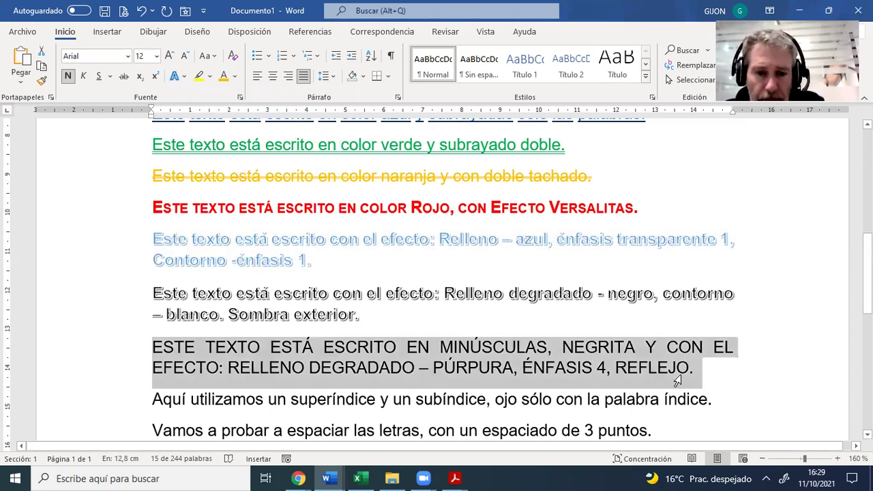
{"action": "left_click", "coordinate": [214, 57]}
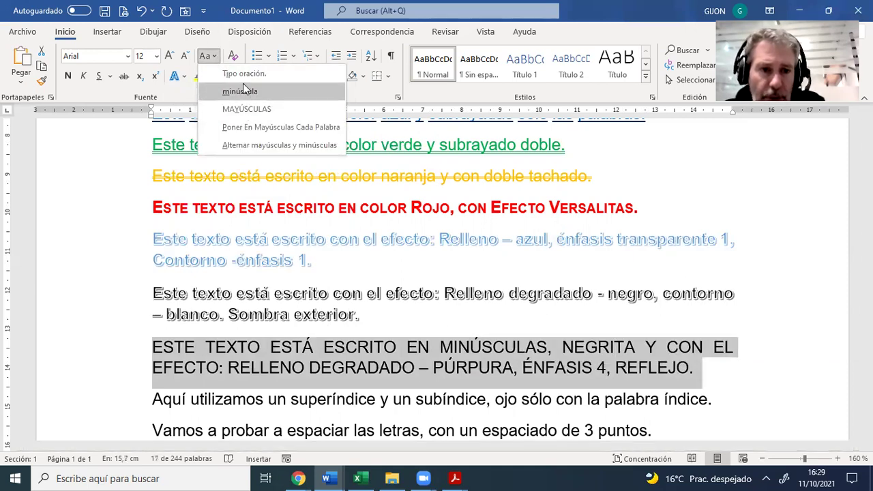
{"action": "left_click", "coordinate": [243, 74]}
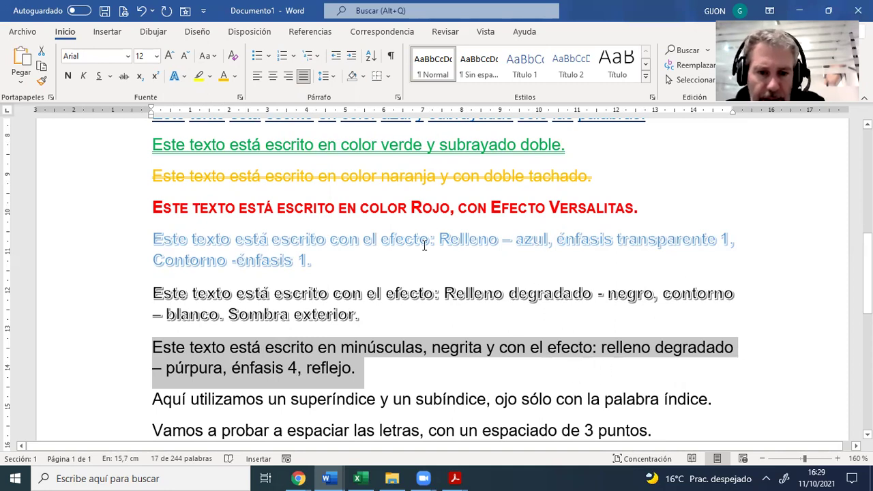
{"action": "left_click", "coordinate": [601, 349]}
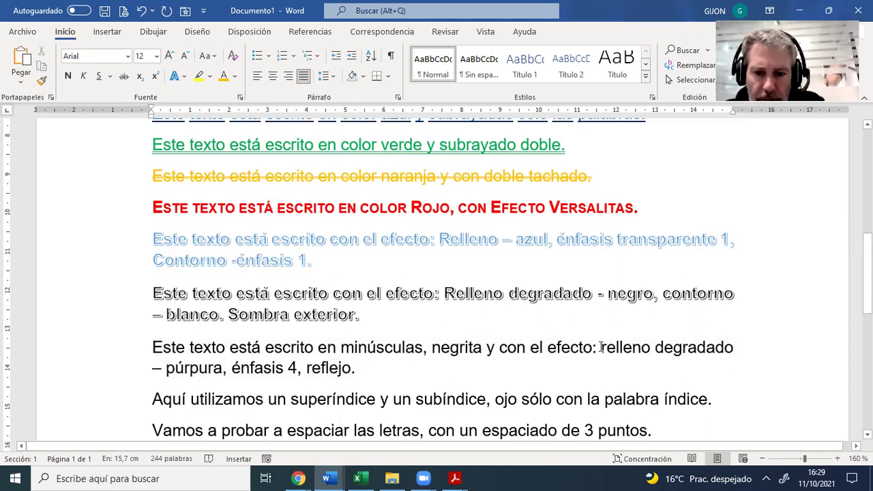
{"action": "left_click_drag", "start_coordinate": [602, 349], "coordinate": [607, 349]}
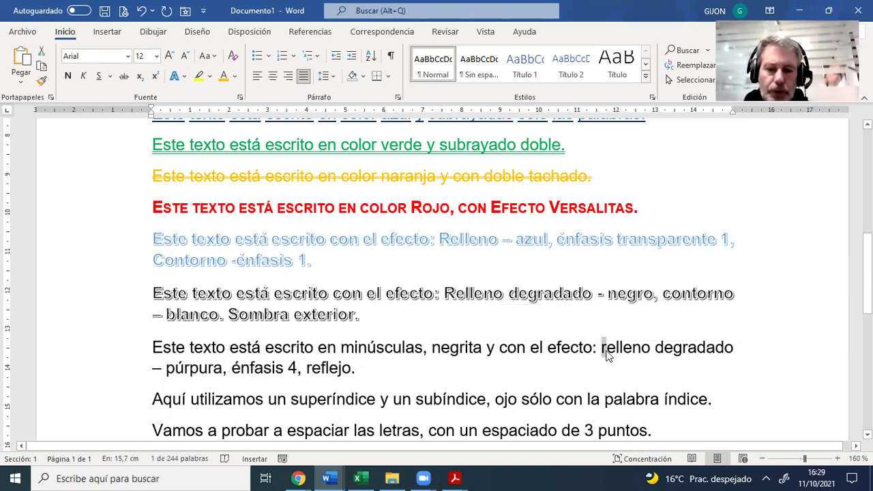
{"action": "type", "text": "R"}
- Select the "Relleno degradado – púrpura" paragraph, check its sample formatting in the Práctica 1 PDF in Acrobat Reader, and return to Documento1 in Word
{"action": "left_click_drag", "start_coordinate": [111, 357], "coordinate": [136, 386]}
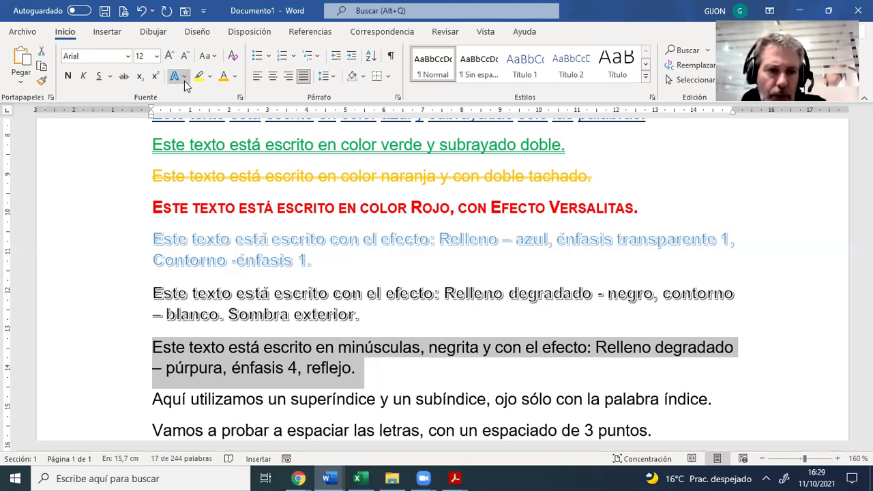
{"action": "left_click", "coordinate": [184, 77]}
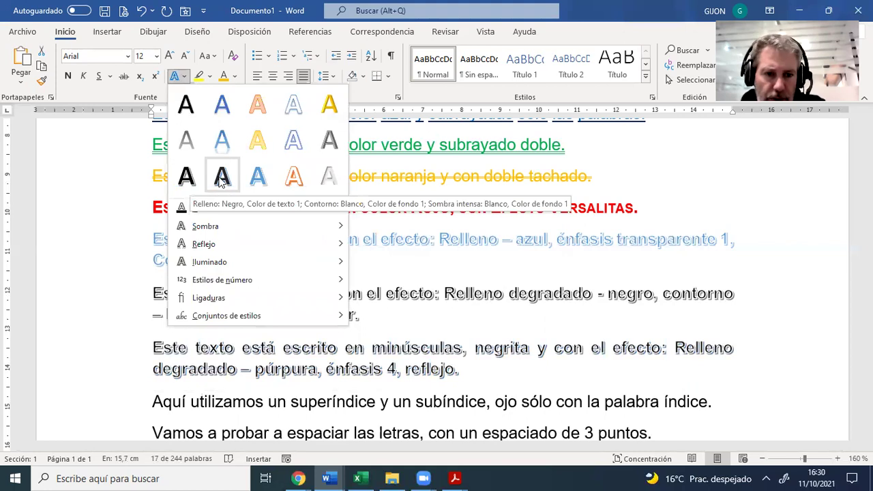
{"action": "left_click", "coordinate": [451, 478]}
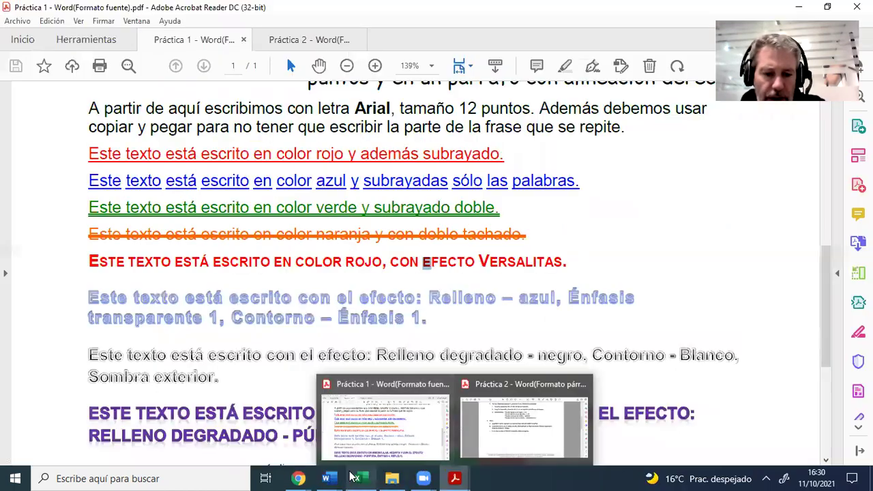
{"action": "mouse_move", "coordinate": [328, 477]}
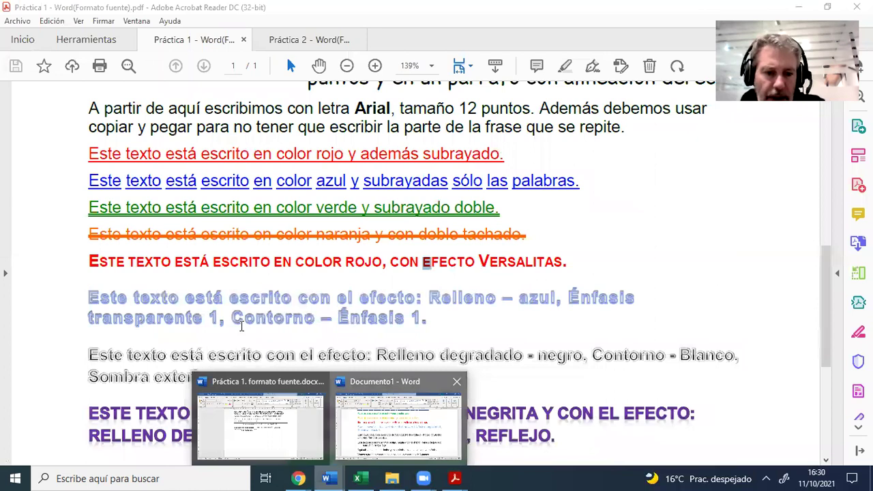
{"action": "left_click", "coordinate": [398, 420]}
- Apply the gold-fill text effect to the selected "Relleno degradado – púrpura" paragraph and set its font colour to standard purple
{"action": "left_click", "coordinate": [183, 77]}
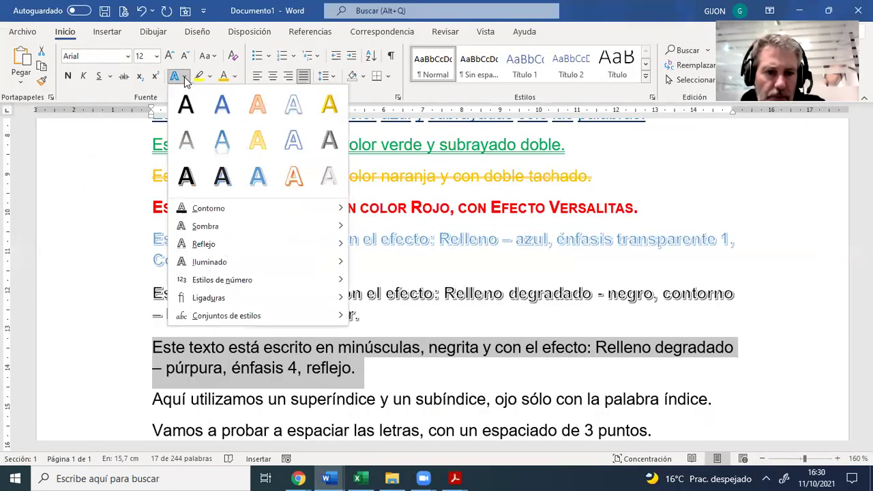
{"action": "left_click", "coordinate": [329, 115]}
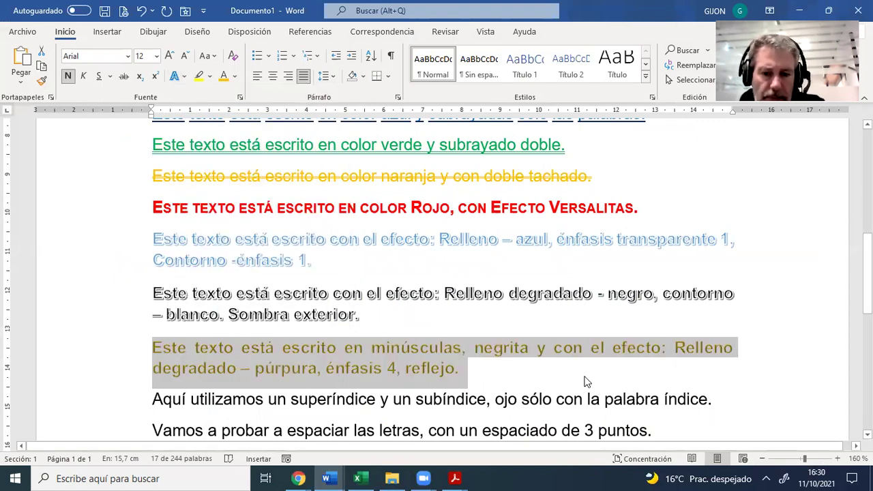
{"action": "left_click", "coordinate": [234, 76]}
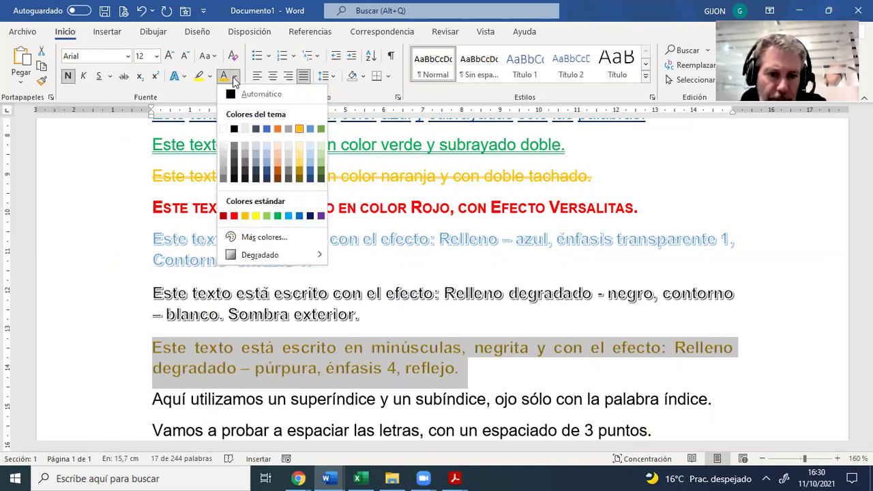
{"action": "left_click", "coordinate": [321, 217]}
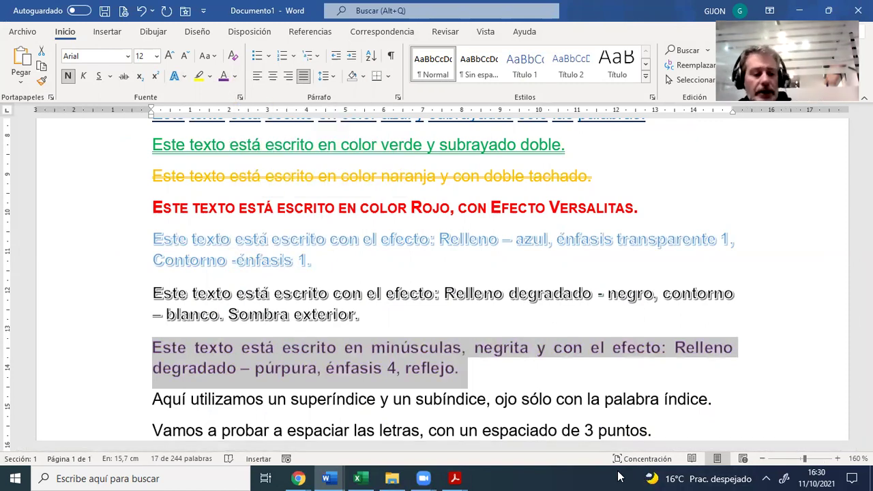
- Turn on the Mayúsculas font effect for the selected purple paragraph
{"action": "key", "text": "ctrl+m"}
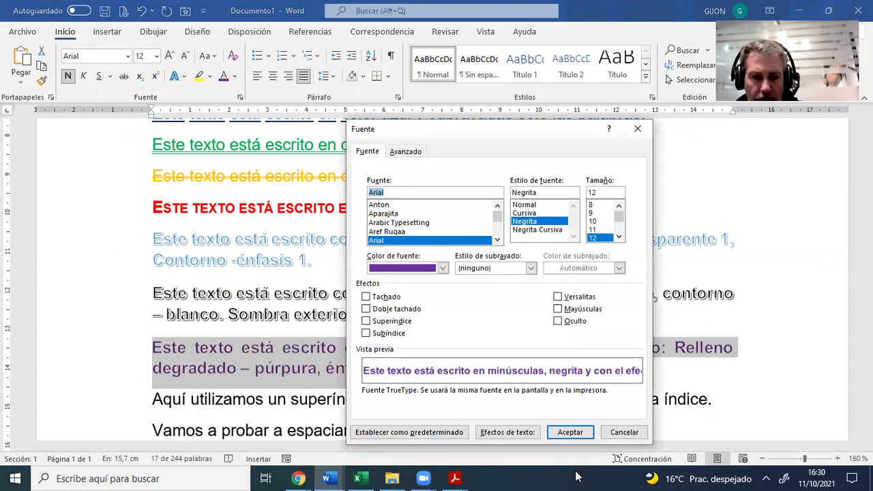
{"action": "left_click", "coordinate": [558, 309]}
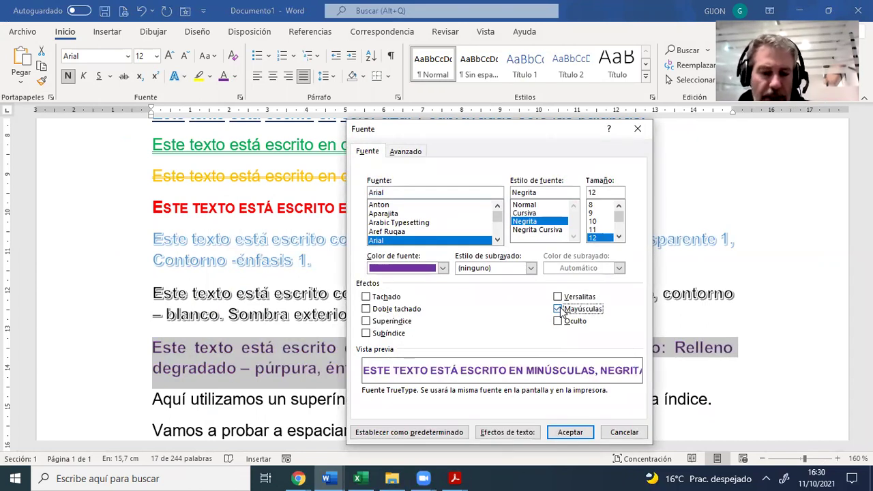
{"action": "left_click", "coordinate": [567, 432]}
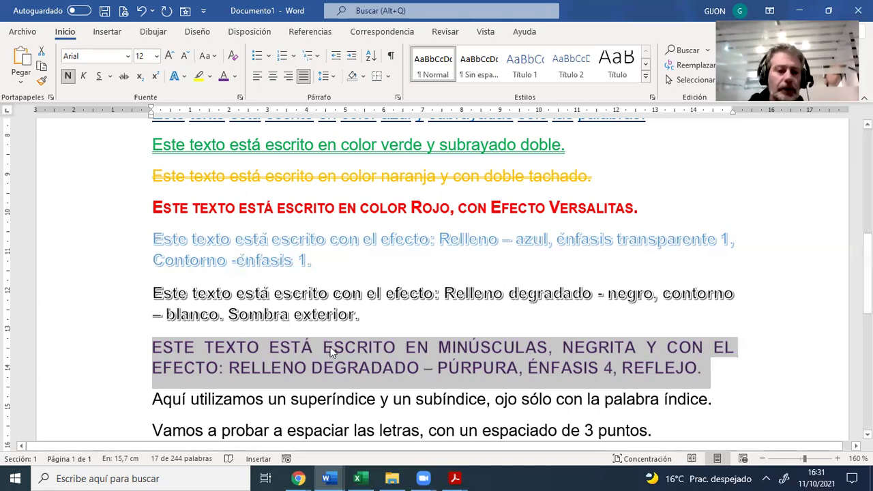
{"action": "left_click", "coordinate": [183, 76]}
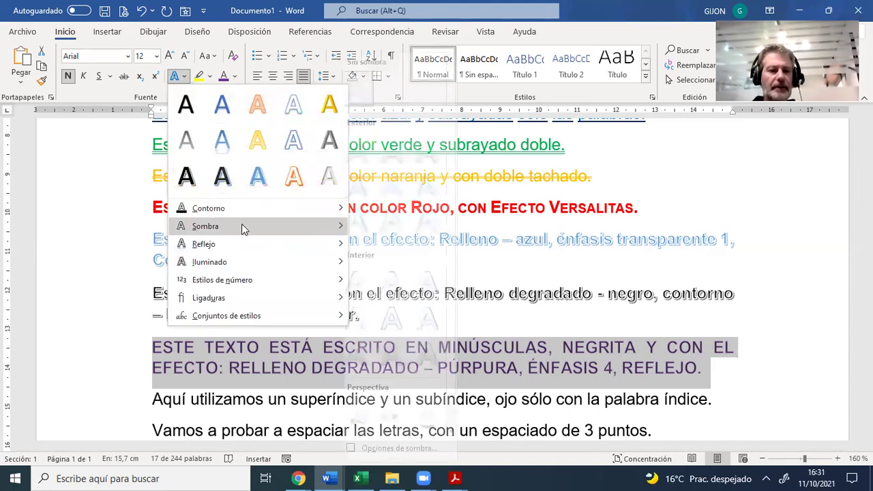
{"action": "mouse_move", "coordinate": [224, 226]}
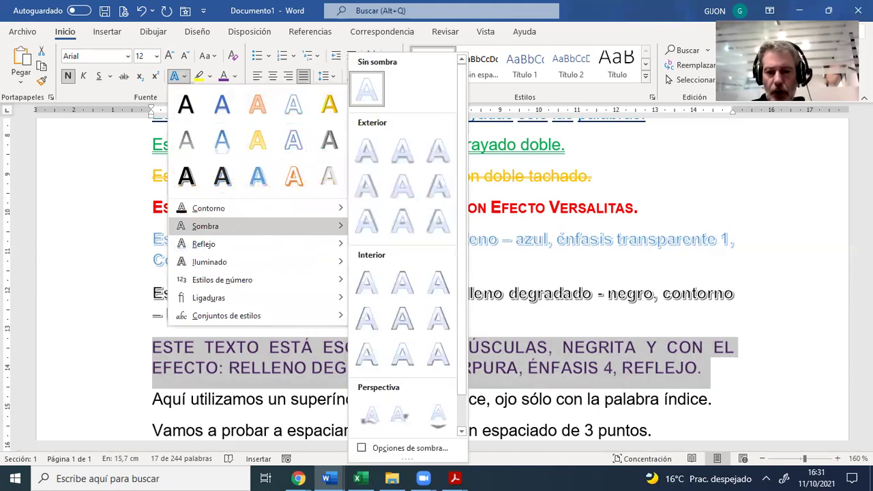
{"action": "left_click", "coordinate": [741, 305]}
- Switch to the Práctica 1 PDF in Acrobat Reader to examine the superscript and subscript sentence, and return to Documento1 in Word
{"action": "scroll", "coordinate": [741, 306], "scroll_direction": "down", "scroll_amount": 3}
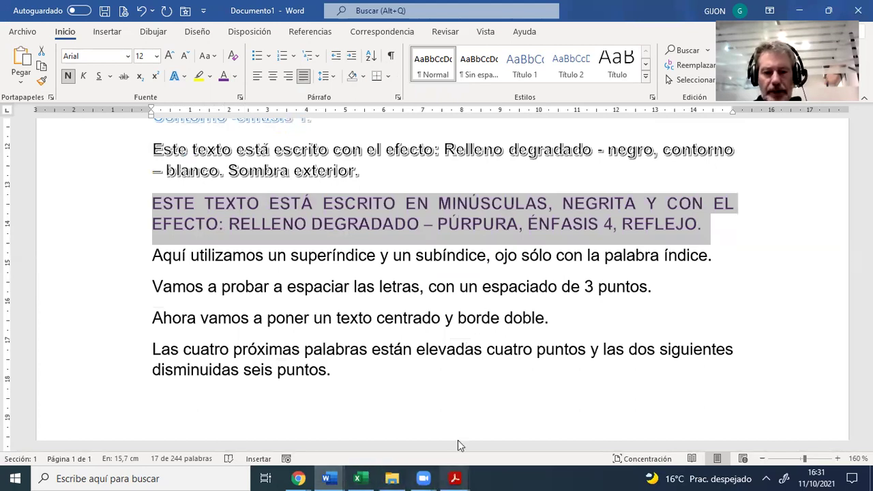
{"action": "left_click", "coordinate": [436, 436]}
{"action": "scroll", "coordinate": [292, 377], "scroll_direction": "down", "scroll_amount": 5}
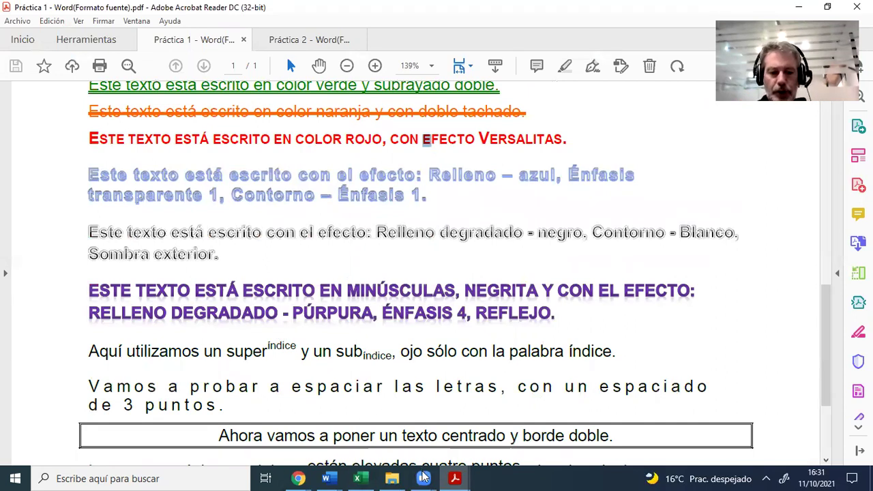
{"action": "mouse_move", "coordinate": [329, 477]}
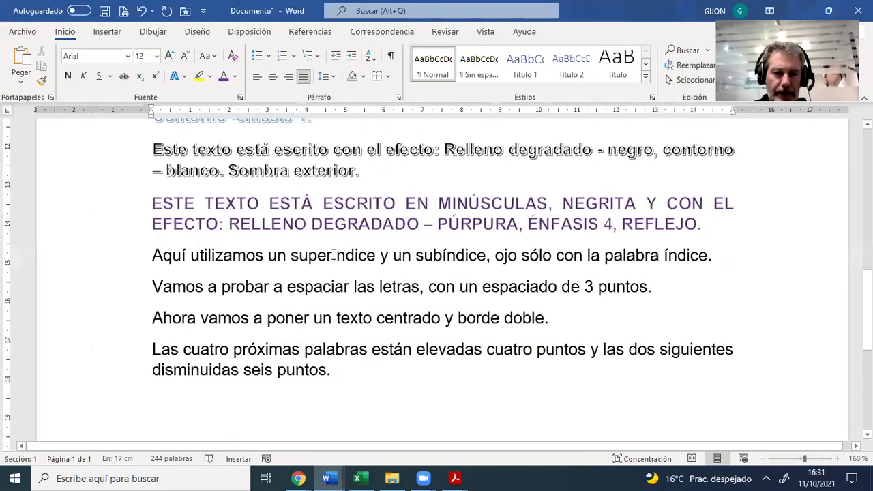
- Format "índice" as superscript in the word "superíndice" and as subscript in the word "subíndice"
{"action": "left_click_drag", "start_coordinate": [334, 255], "coordinate": [376, 257]}
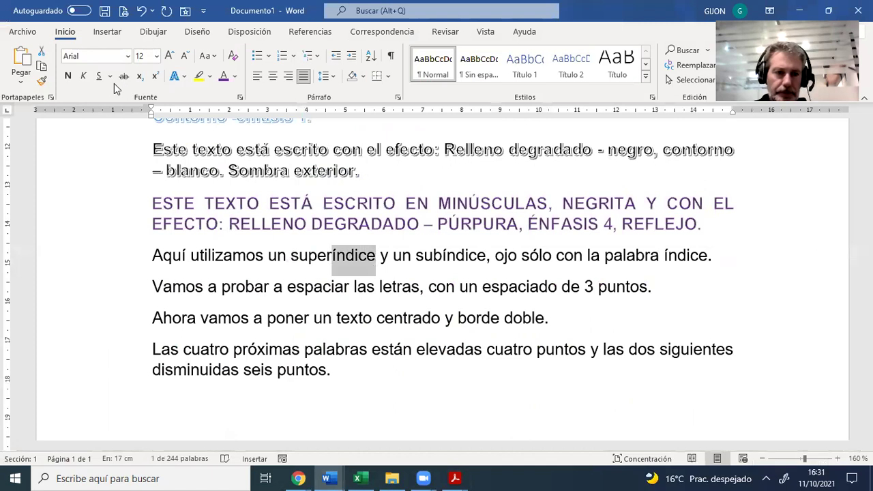
{"action": "left_click", "coordinate": [157, 76]}
{"action": "left_click_drag", "start_coordinate": [429, 258], "coordinate": [471, 259]}
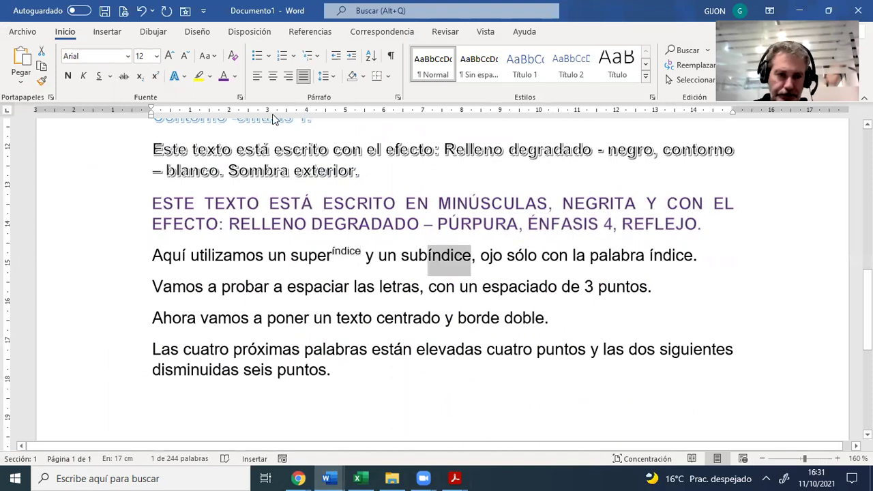
{"action": "left_click", "coordinate": [140, 79]}
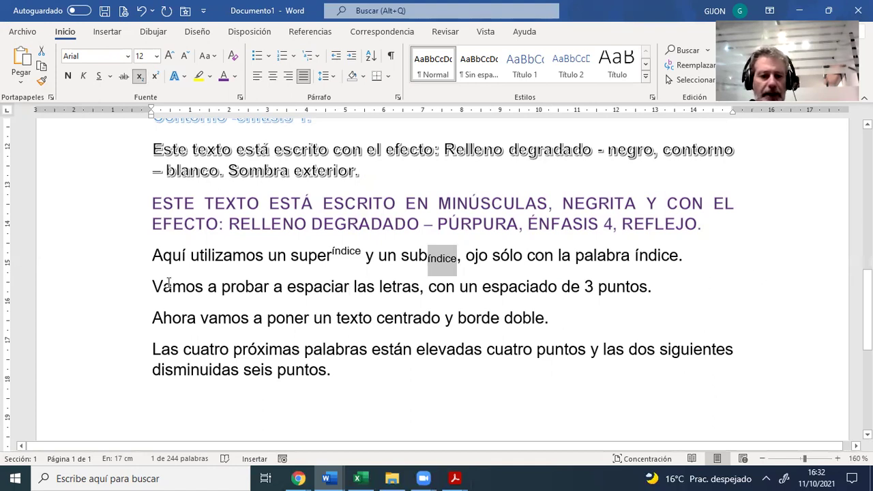
- Examine the letter-spacing, border and raised-text samples in the Práctica 1 PDF in Acrobat Reader, and return to Documento1 in Word
{"action": "mouse_move", "coordinate": [457, 478]}
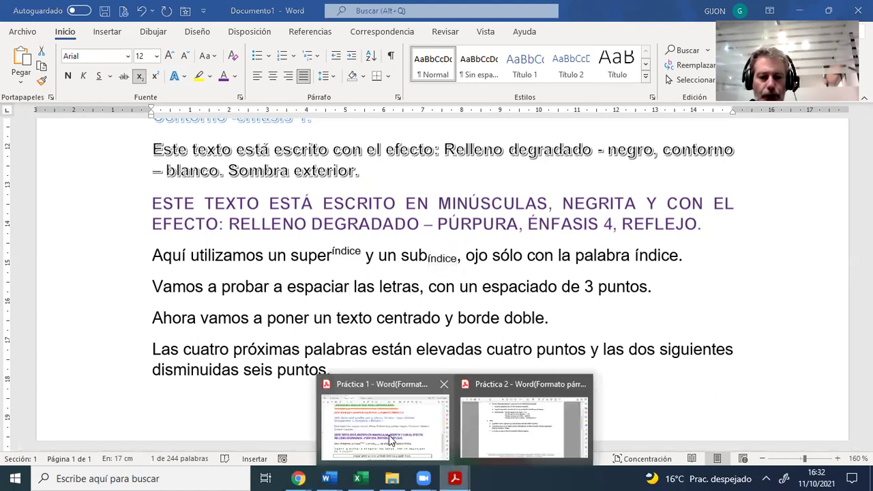
{"action": "left_click", "coordinate": [382, 454]}
{"action": "scroll", "coordinate": [482, 294], "scroll_direction": "down", "scroll_amount": 3}
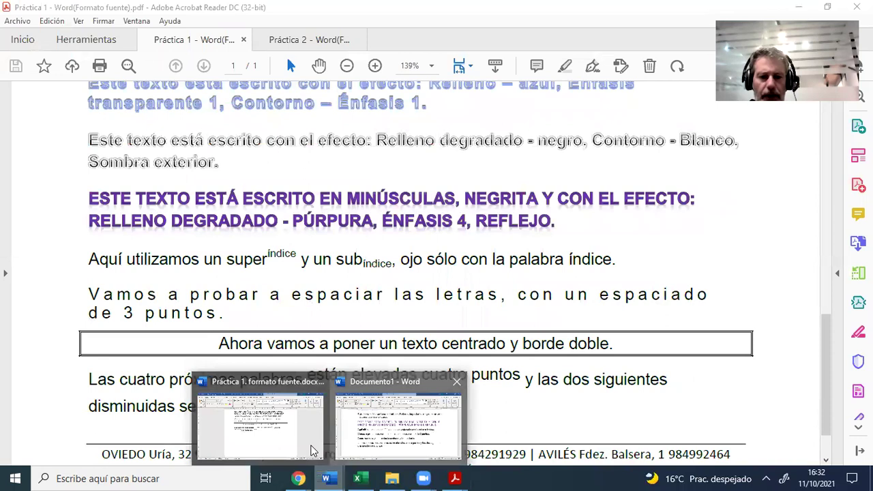
{"action": "left_click", "coordinate": [312, 451]}
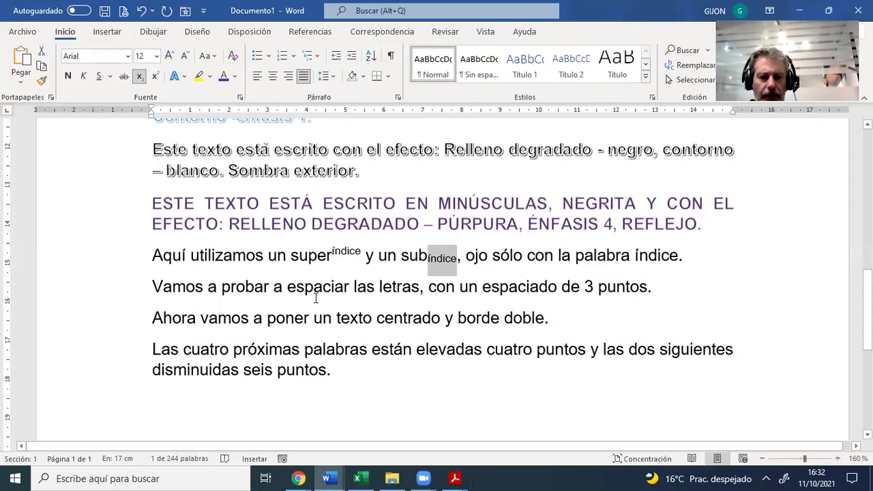
- Open the advanced character spacing choices in the Fuente settings for the sentence "Vamos a probar a espaciar las letras"
{"action": "left_click", "coordinate": [127, 292]}
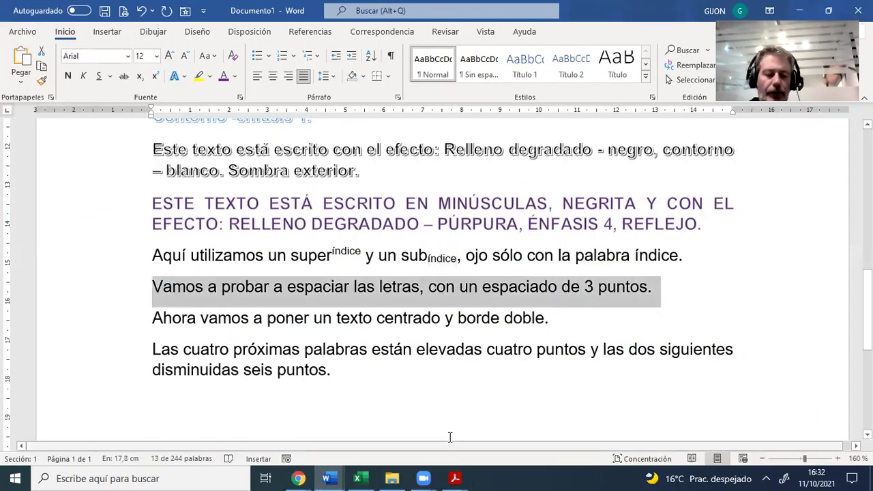
{"action": "key", "text": "ctrl+m"}
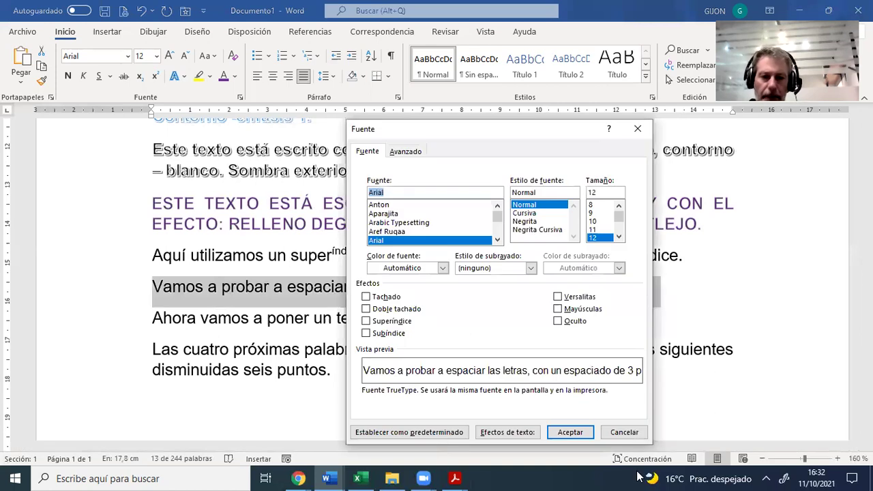
{"action": "left_click", "coordinate": [407, 152]}
{"action": "left_click", "coordinate": [434, 199]}
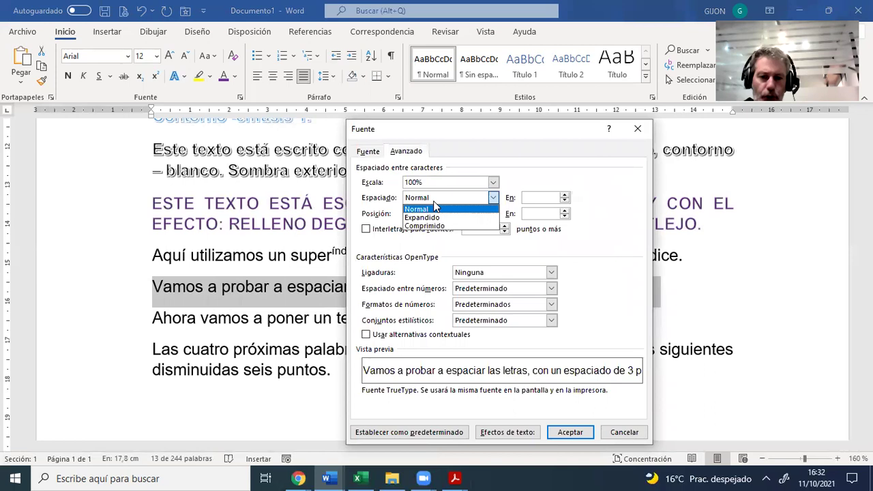
- Expand the character spacing of the selected "Vamos a probar a espaciar las letras" paragraph by 3 points
{"action": "left_click", "coordinate": [430, 217]}
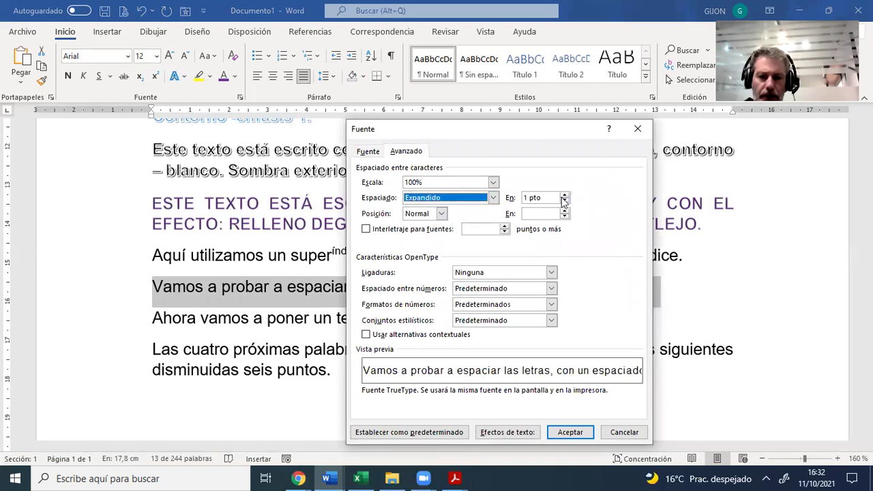
{"action": "left_click_drag", "start_coordinate": [553, 199], "coordinate": [523, 198]}
{"action": "type", "text": "3"}
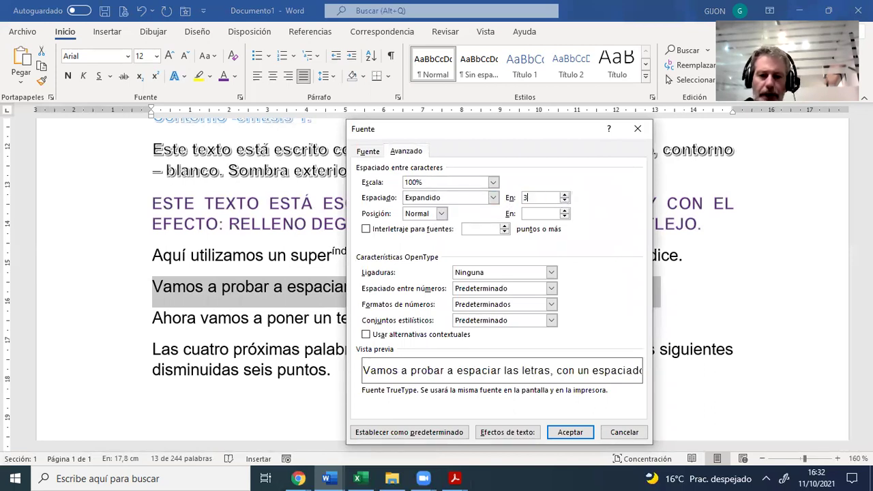
{"action": "left_click", "coordinate": [569, 432]}
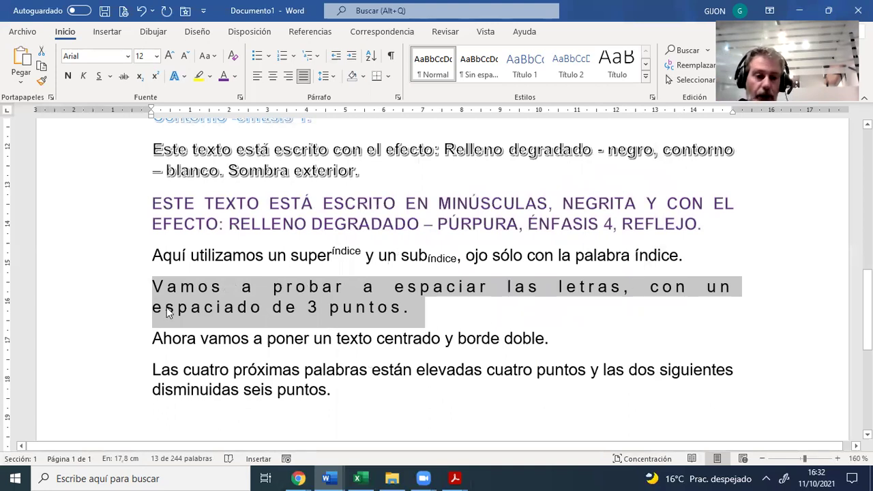
{"action": "left_click", "coordinate": [167, 335]}
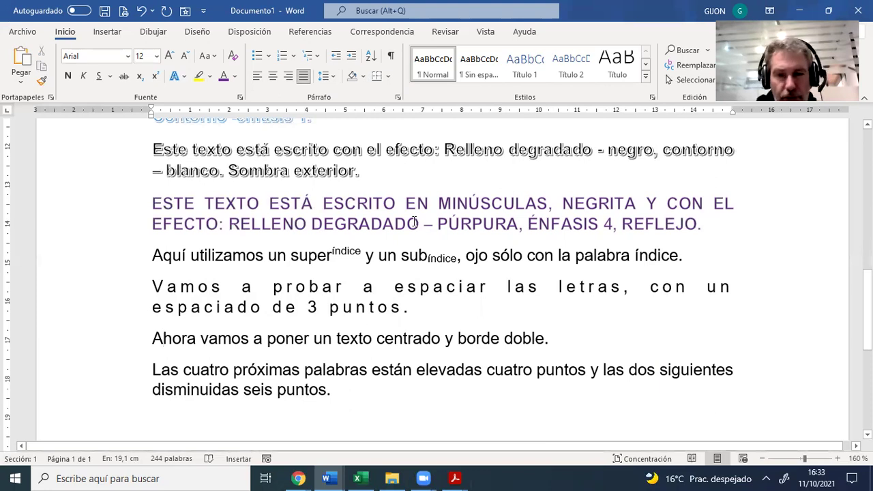
- Review the sentence about paragraph spacing in the first paragraph and check the final lines against the Práctica 1 PDF in Acrobat Reader
{"action": "scroll", "coordinate": [578, 235], "scroll_direction": "up", "scroll_amount": 4}
{"action": "scroll", "coordinate": [578, 235], "scroll_direction": "up", "scroll_amount": 4}
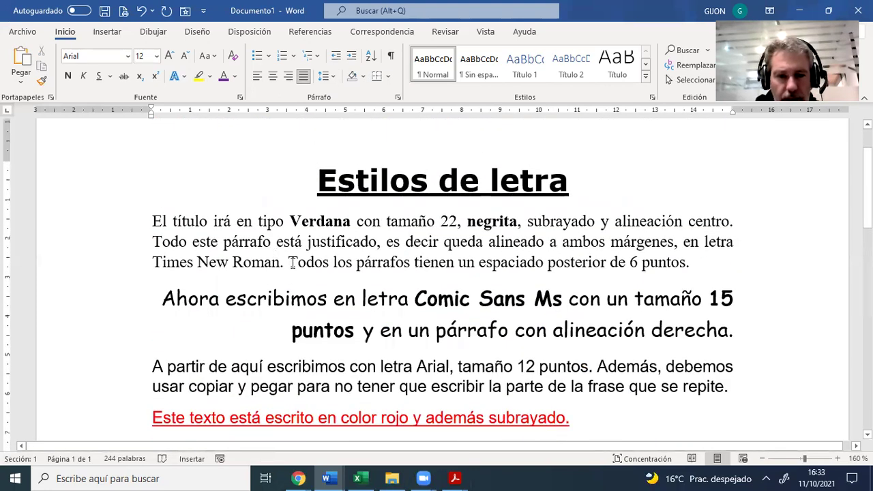
{"action": "left_click_drag", "start_coordinate": [288, 263], "coordinate": [690, 259]}
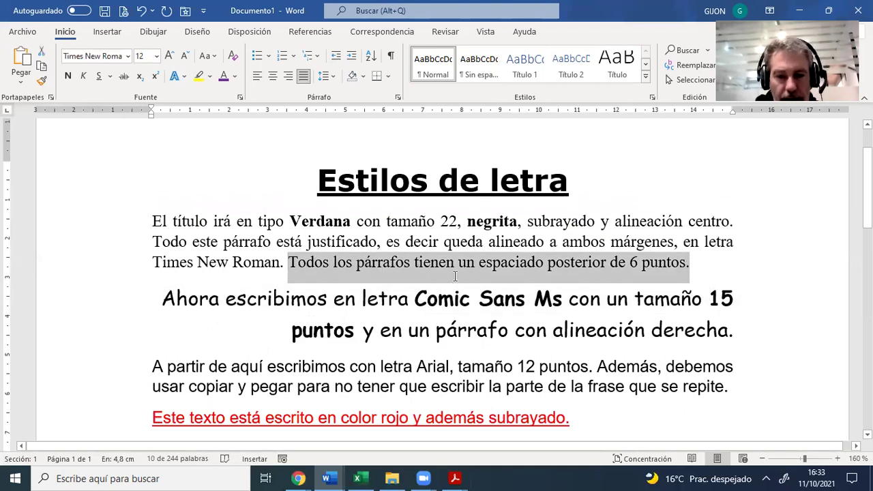
{"action": "scroll", "coordinate": [455, 278], "scroll_direction": "down", "scroll_amount": 10}
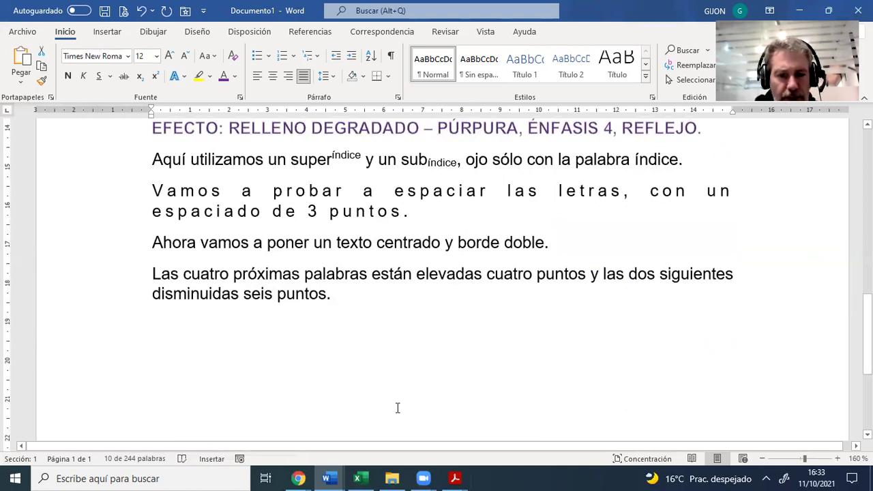
{"action": "left_click", "coordinate": [457, 478]}
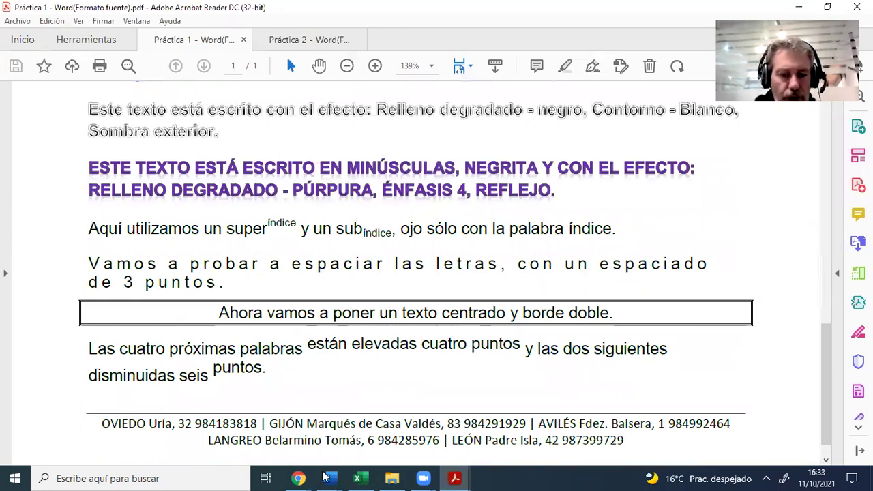
{"action": "mouse_move", "coordinate": [330, 478]}
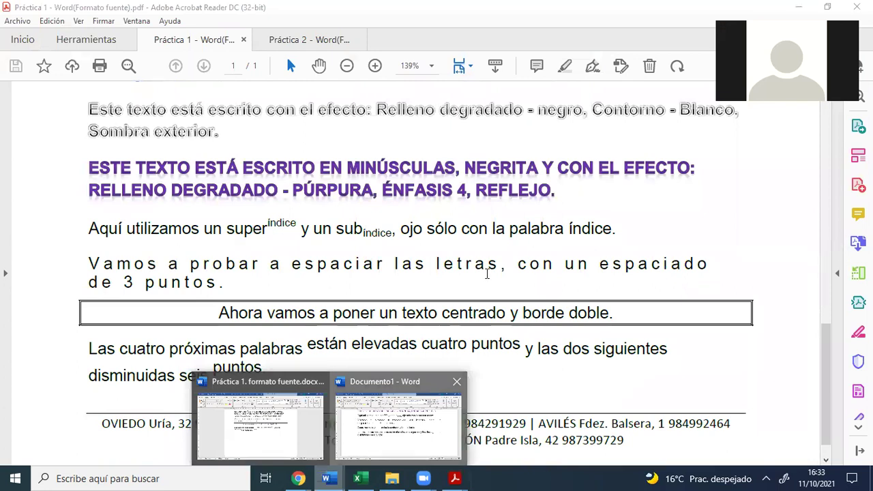
{"action": "left_click", "coordinate": [362, 447]}
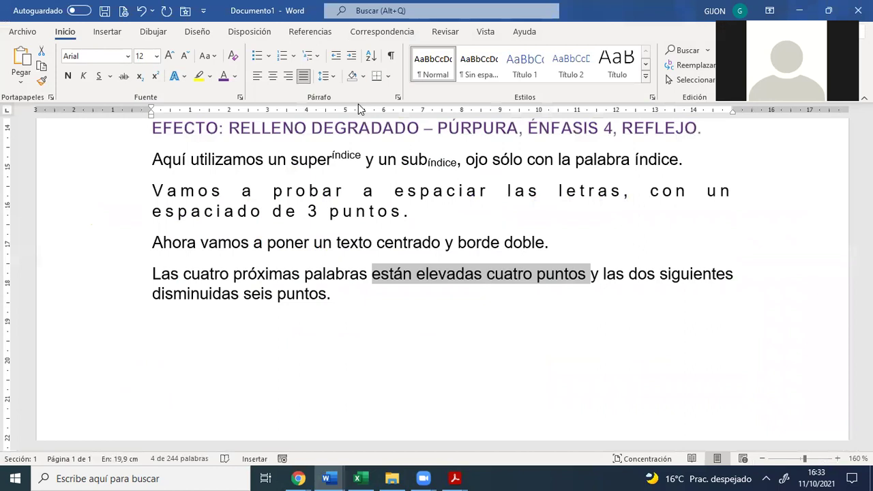
- Raise the position of the words "están elevadas cuatro puntos" in the last paragraph by 4 points
{"action": "key", "text": "ctrl+d"}
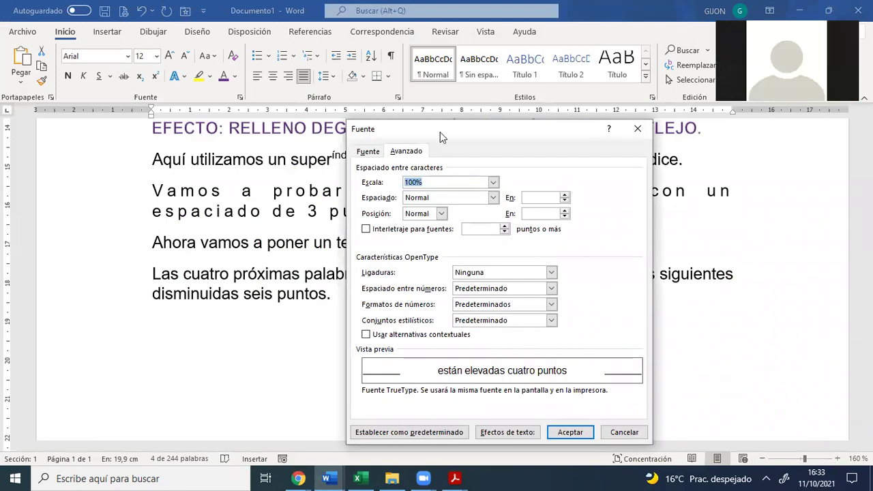
{"action": "left_click_drag", "start_coordinate": [452, 129], "coordinate": [417, 120]}
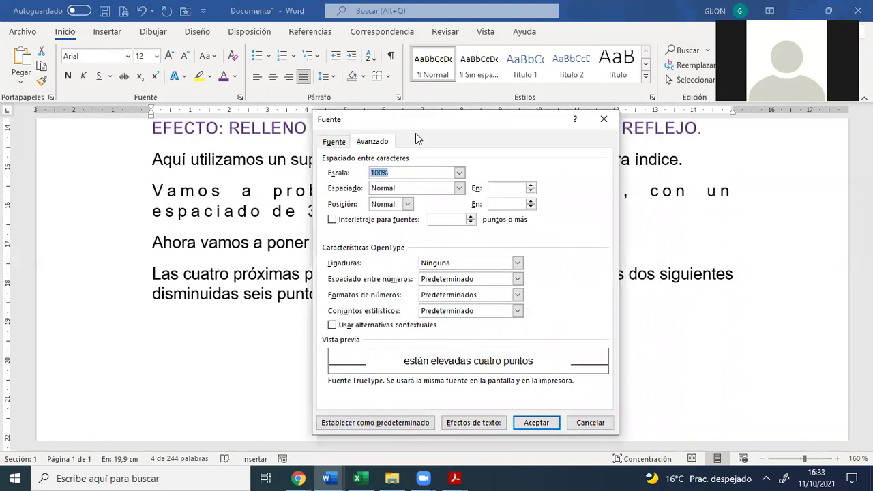
{"action": "left_click", "coordinate": [407, 204]}
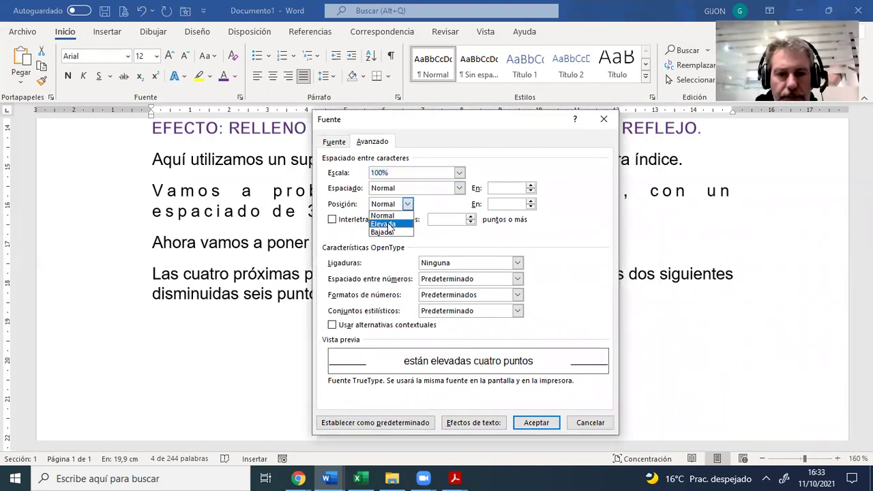
{"action": "left_click", "coordinate": [383, 223]}
{"action": "double_click", "coordinate": [498, 204]}
{"action": "type", "text": "4 pto"}
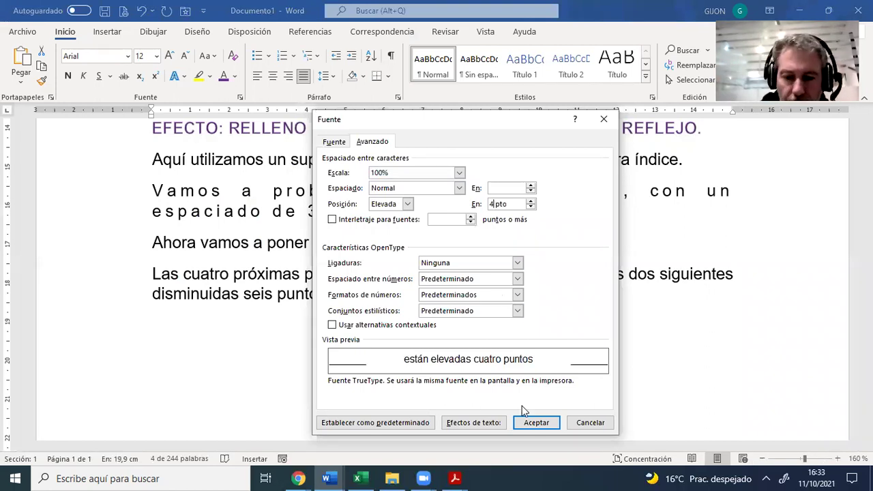
{"action": "left_click", "coordinate": [536, 423]}
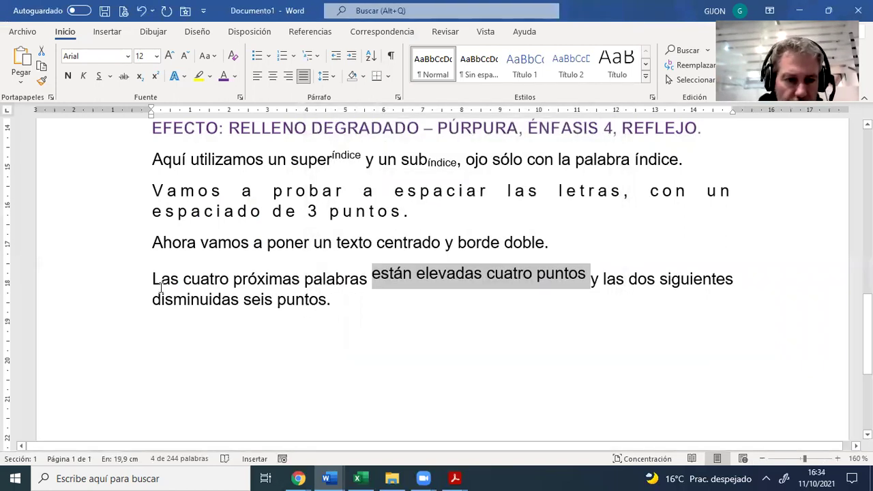
- Lower the position of the words "disminuidas seis" in the last paragraph by 6 points
{"action": "left_click_drag", "start_coordinate": [152, 280], "coordinate": [589, 276]}
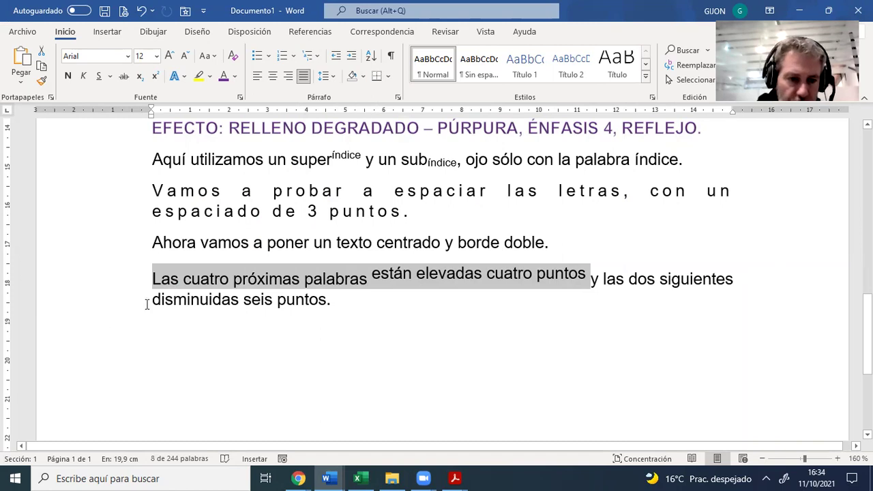
{"action": "left_click_drag", "start_coordinate": [154, 300], "coordinate": [273, 300]}
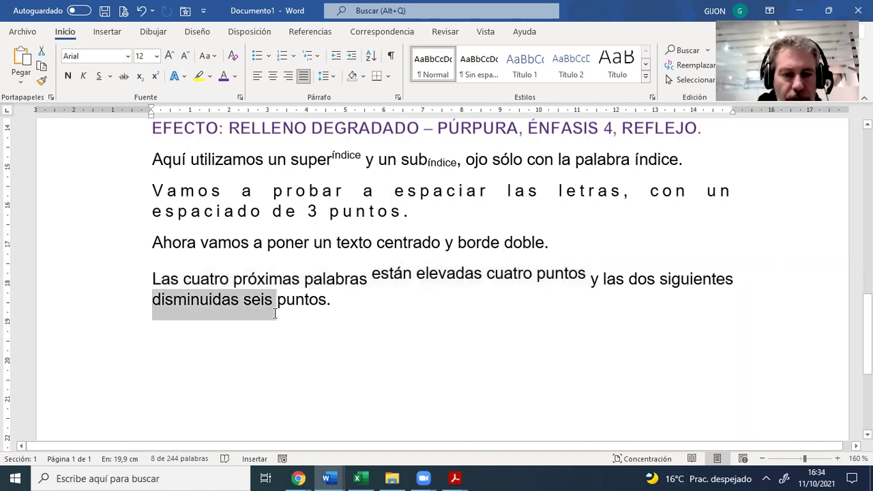
{"action": "left_click", "coordinate": [240, 97]}
{"action": "left_click", "coordinate": [407, 204]}
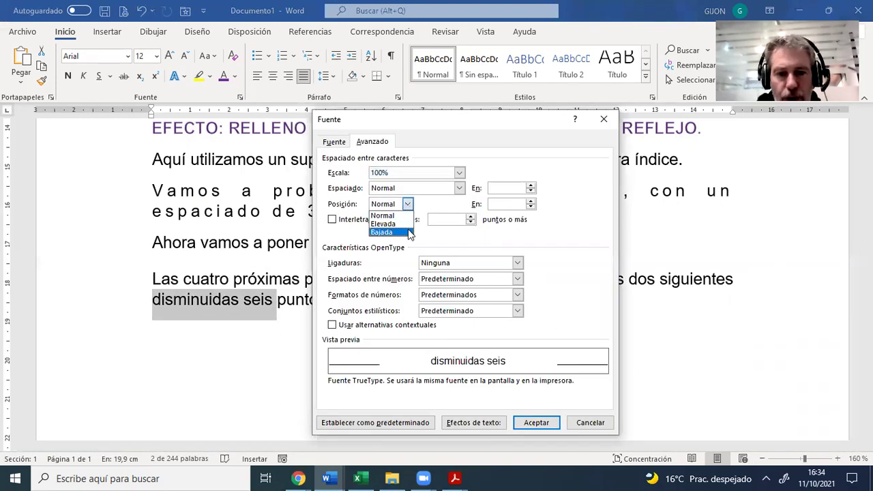
{"action": "left_click", "coordinate": [379, 233]}
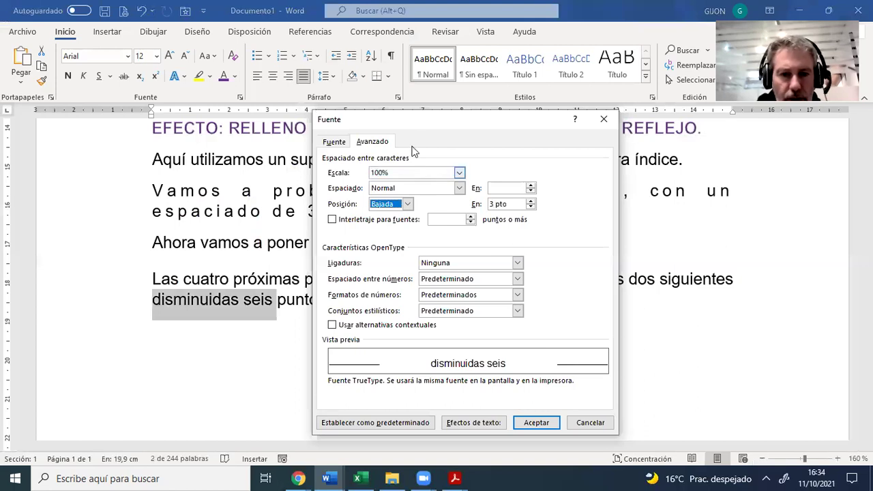
{"action": "left_click_drag", "start_coordinate": [425, 121], "coordinate": [590, 147]}
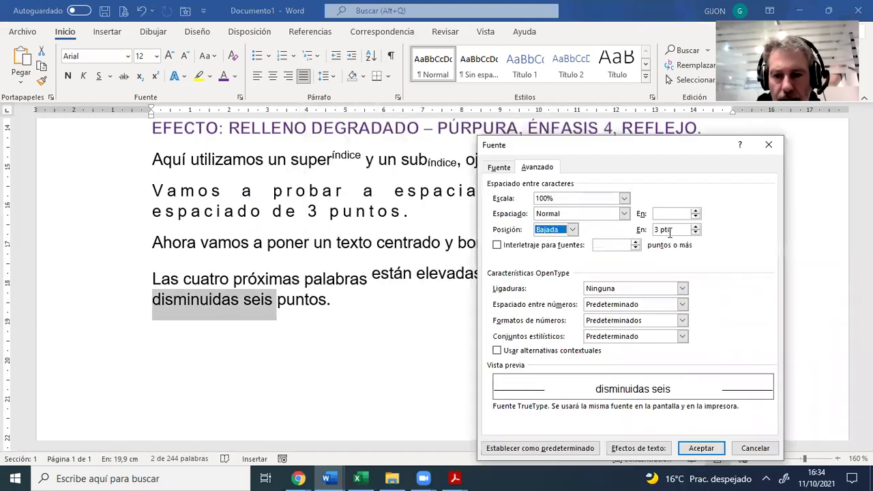
{"action": "left_click", "coordinate": [696, 227]}
{"action": "left_click", "coordinate": [696, 227]}
{"action": "left_click", "coordinate": [696, 227]}
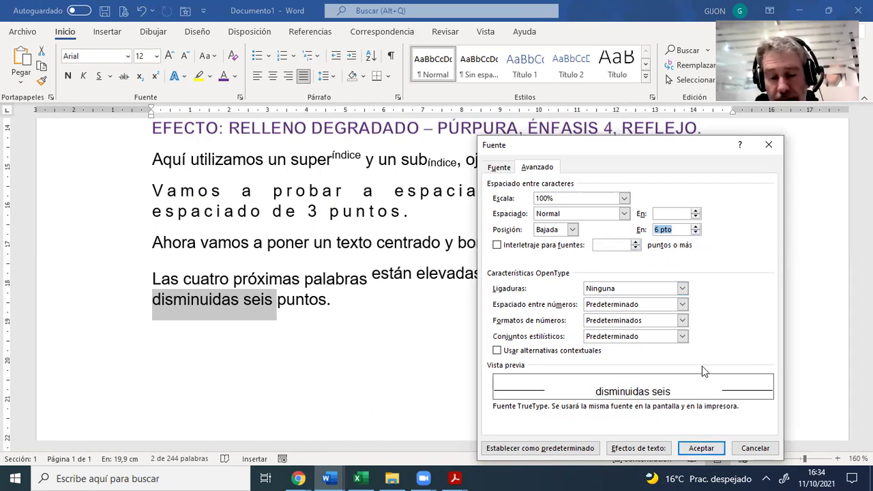
{"action": "left_click", "coordinate": [702, 448]}
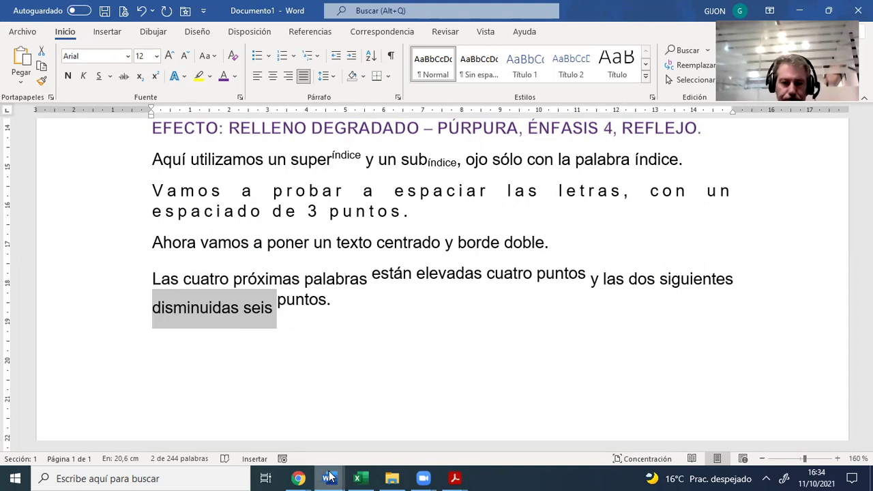
{"action": "left_click", "coordinate": [389, 133]}
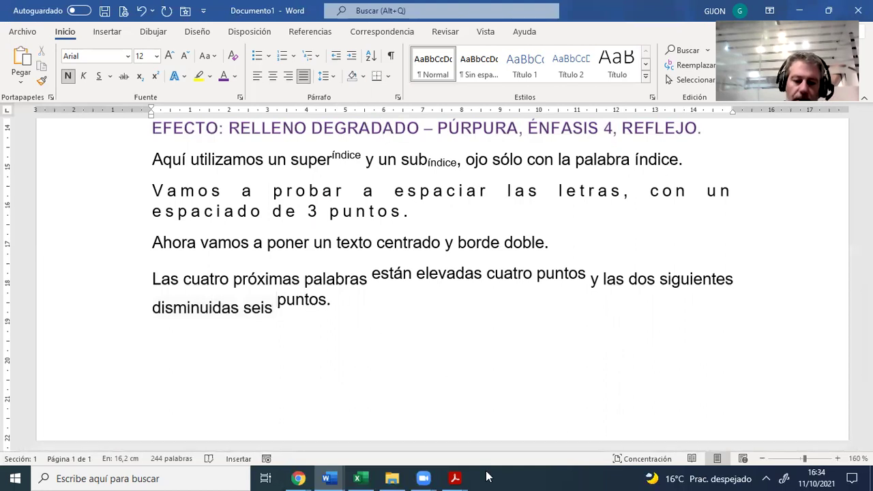
- Look over the Práctica 2 paragraph-format instructions in Acrobat Reader and return to Documento1 in Word
{"action": "mouse_move", "coordinate": [450, 476]}
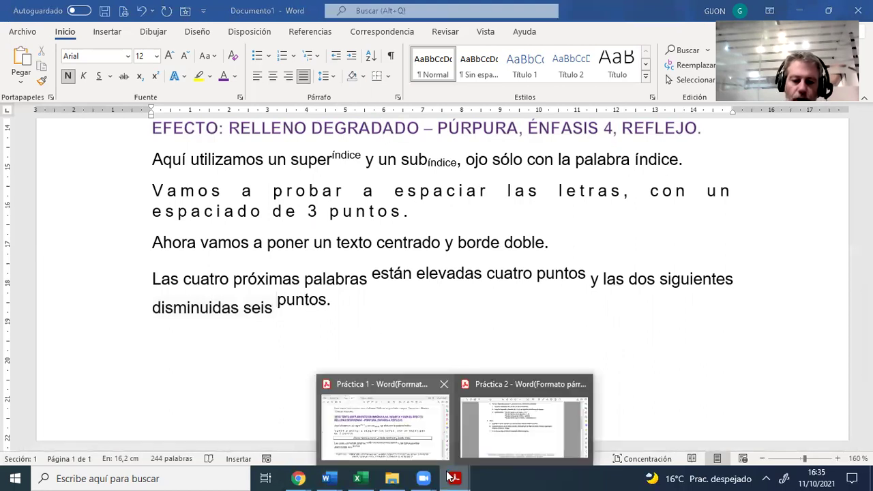
{"action": "left_click", "coordinate": [520, 417]}
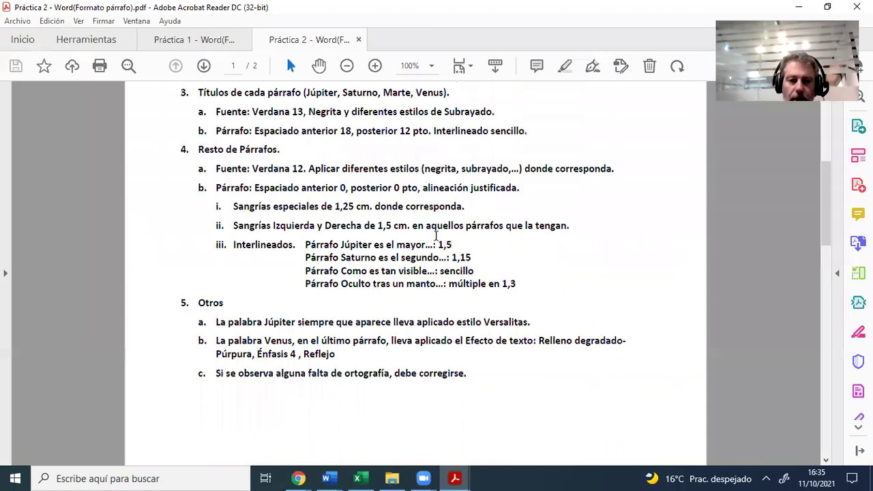
{"action": "scroll", "coordinate": [435, 232], "scroll_direction": "up", "scroll_amount": 3}
{"action": "scroll", "coordinate": [433, 219], "scroll_direction": "up", "scroll_amount": 1}
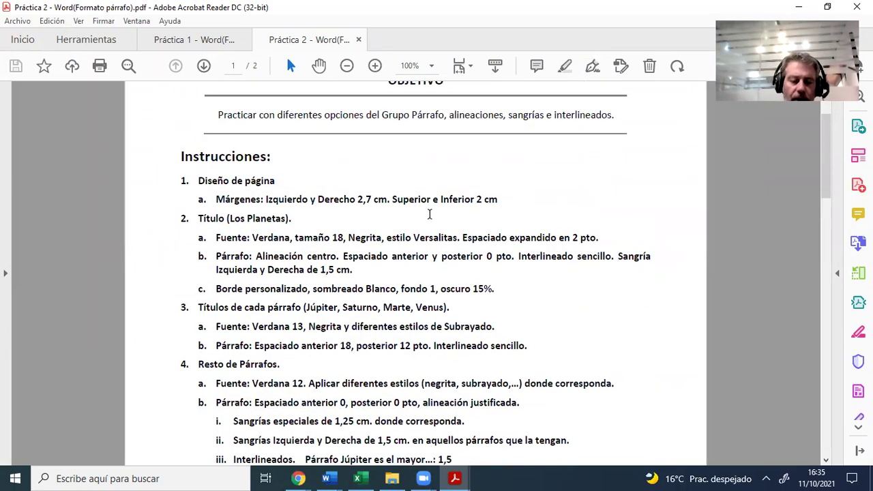
{"action": "scroll", "coordinate": [429, 216], "scroll_direction": "up", "scroll_amount": 1}
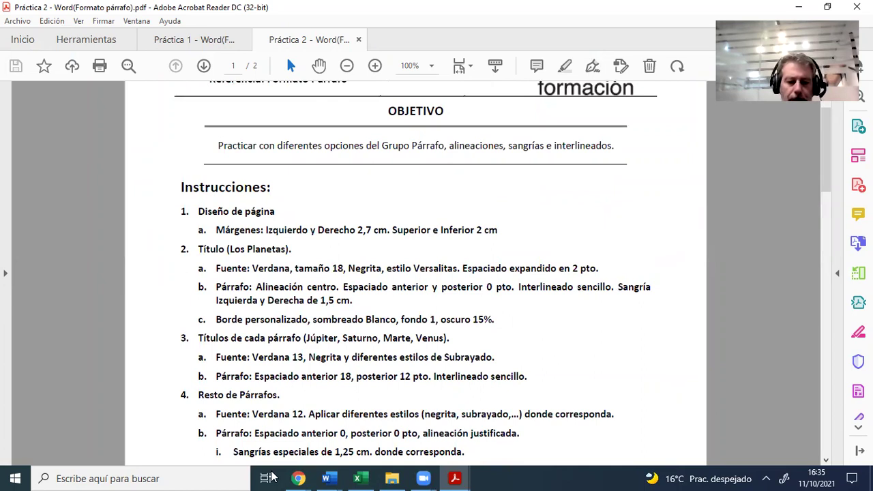
{"action": "left_click", "coordinate": [328, 478]}
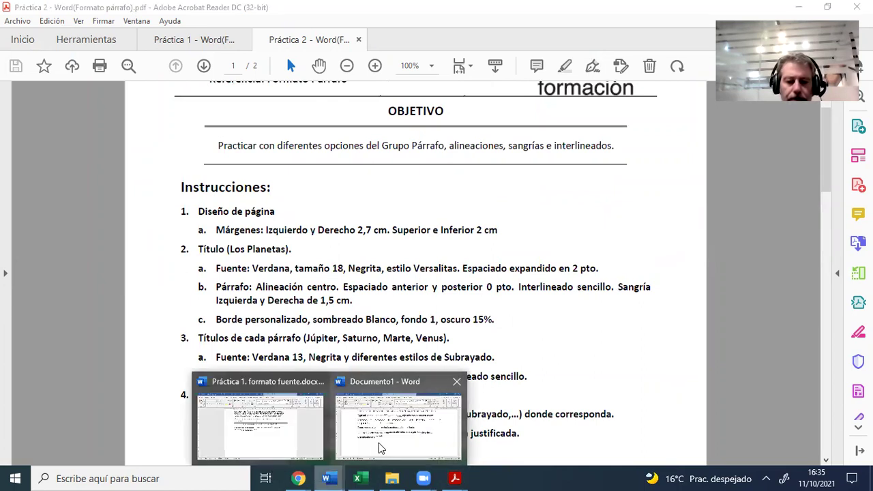
{"action": "left_click", "coordinate": [378, 442]}
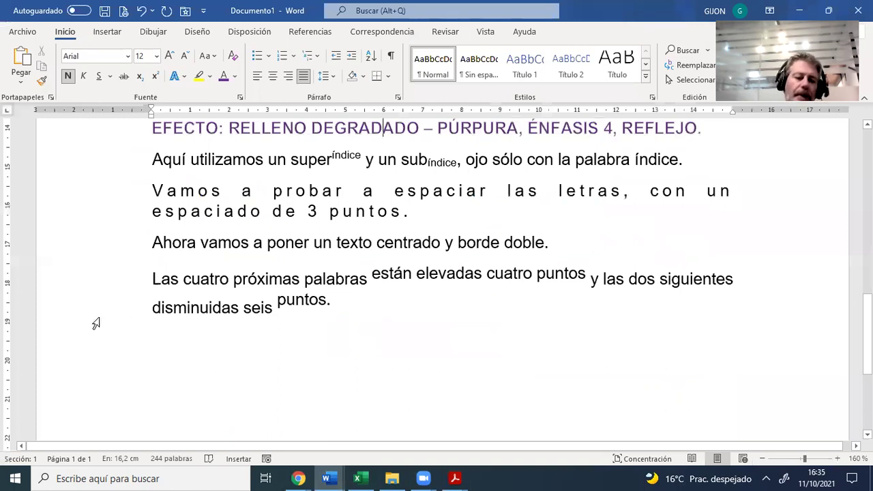
- Select the whole document and set the spacing after its paragraphs (Posterior) to 6 pt
{"action": "left_click_drag", "start_coordinate": [107, 319], "coordinate": [59, 240]}
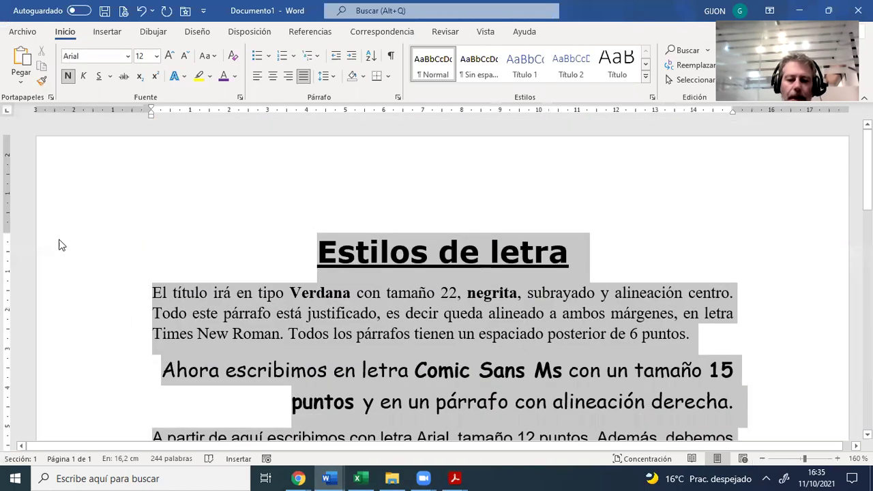
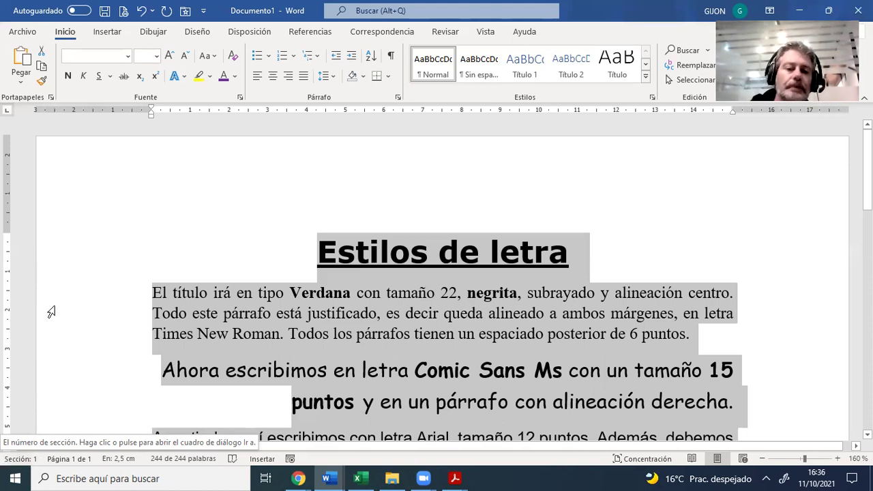
{"action": "left_click", "coordinate": [399, 99]}
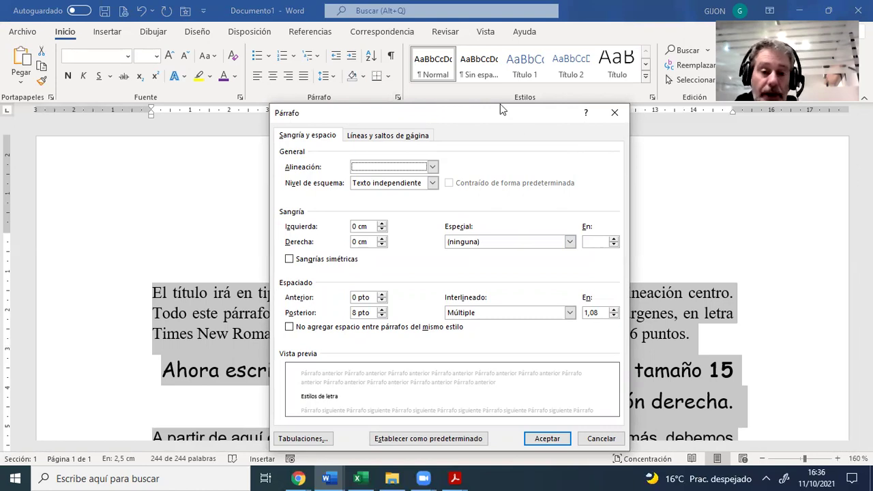
{"action": "left_click_drag", "start_coordinate": [410, 114], "coordinate": [617, 70]}
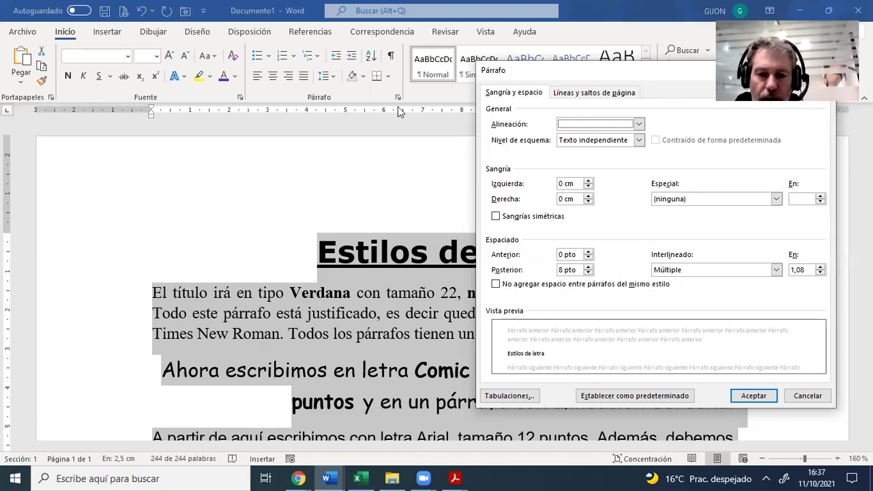
{"action": "left_click_drag", "start_coordinate": [652, 73], "coordinate": [339, 55]}
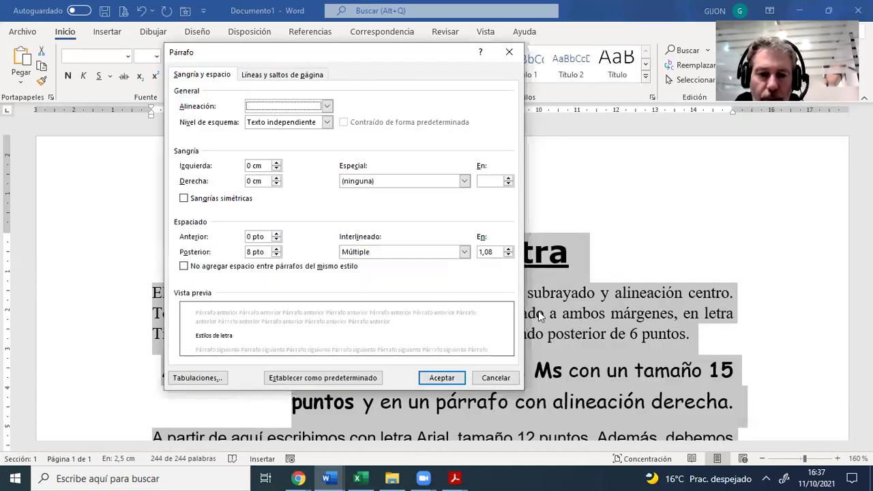
{"action": "left_click", "coordinate": [276, 256]}
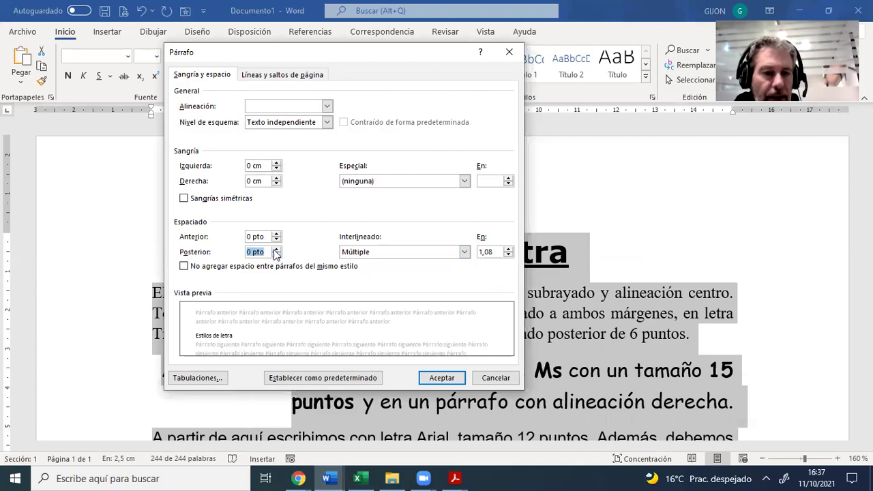
{"action": "left_click", "coordinate": [277, 249]}
{"action": "left_click", "coordinate": [276, 250]}
{"action": "left_click", "coordinate": [277, 250]}
{"action": "left_click", "coordinate": [277, 250]}
{"action": "left_click", "coordinate": [276, 249]}
{"action": "left_click", "coordinate": [277, 255]}
{"action": "left_click", "coordinate": [276, 254]}
{"action": "left_click", "coordinate": [277, 255]}
{"action": "left_click", "coordinate": [276, 254]}
{"action": "left_click", "coordinate": [276, 254]}
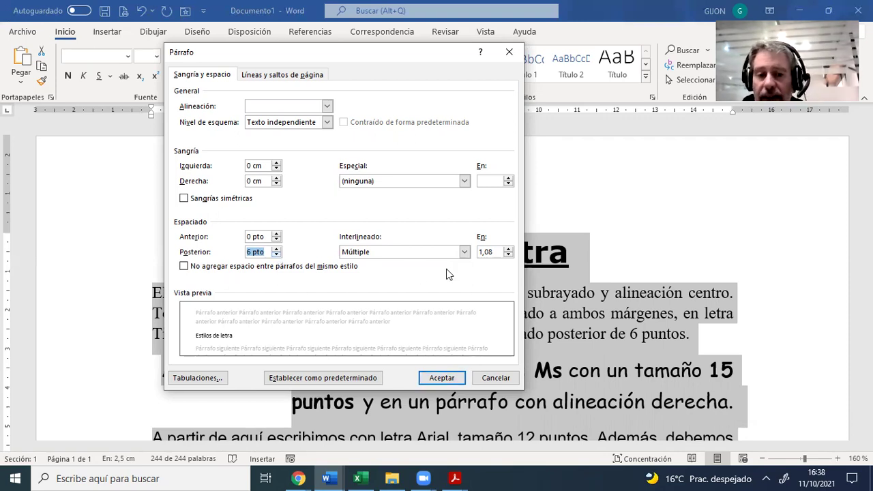
- Apply Múltiple line spacing of 3 to the whole document and check how the paragraphs look
{"action": "left_click", "coordinate": [465, 252]}
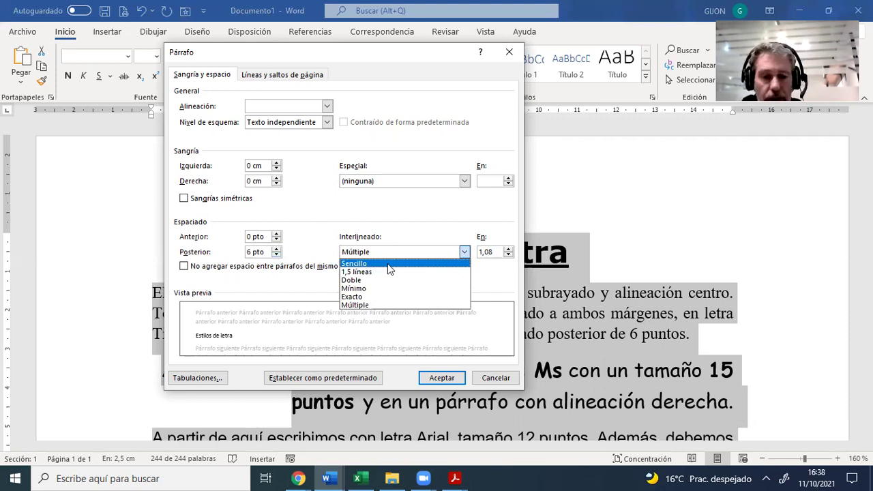
{"action": "left_click", "coordinate": [447, 376]}
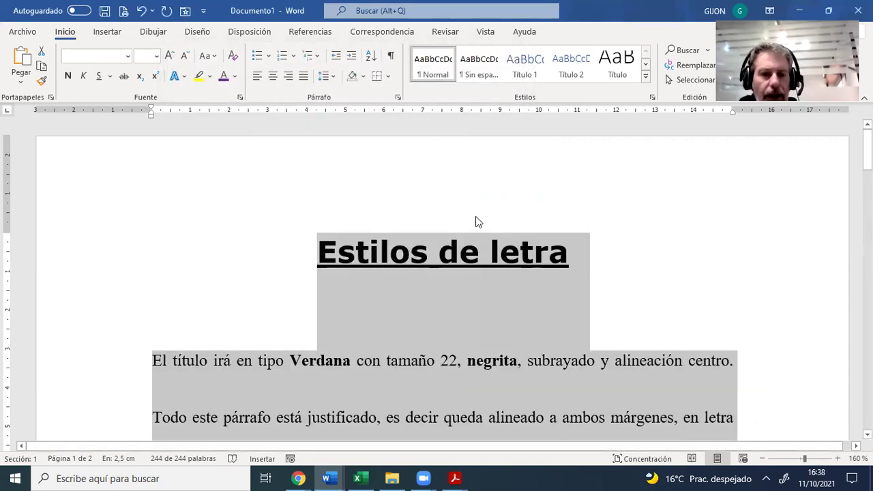
{"action": "scroll", "coordinate": [540, 276], "scroll_direction": "down", "scroll_amount": 1}
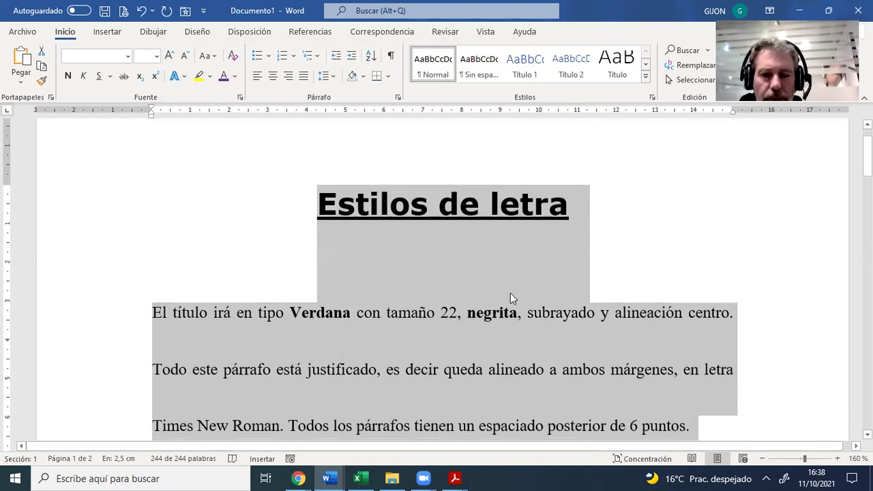
{"action": "scroll", "coordinate": [510, 293], "scroll_direction": "down", "scroll_amount": 5}
{"action": "scroll", "coordinate": [506, 312], "scroll_direction": "down", "scroll_amount": 8}
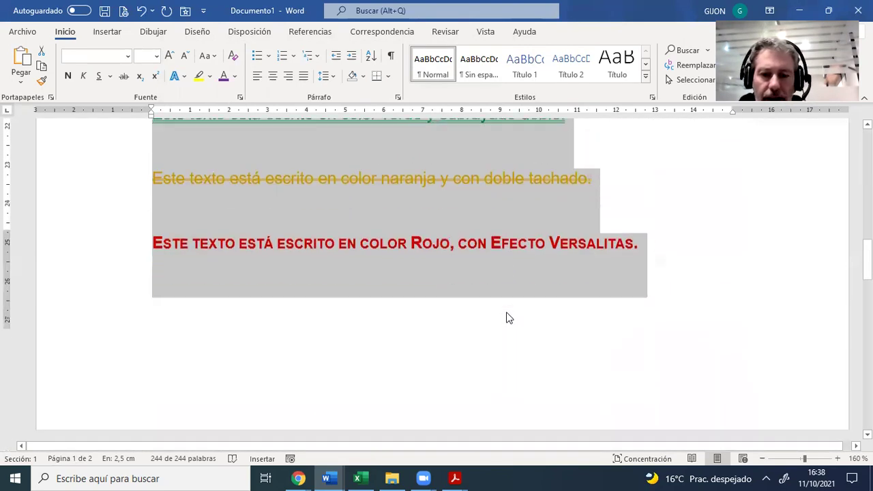
{"action": "scroll", "coordinate": [506, 311], "scroll_direction": "up", "scroll_amount": 5}
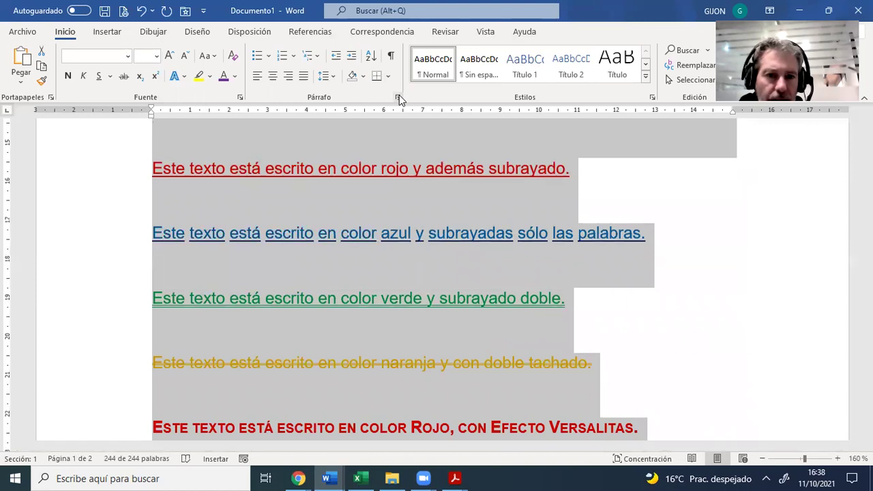
- Set the line spacing of the whole document to Sencillo
{"action": "left_click", "coordinate": [398, 97]}
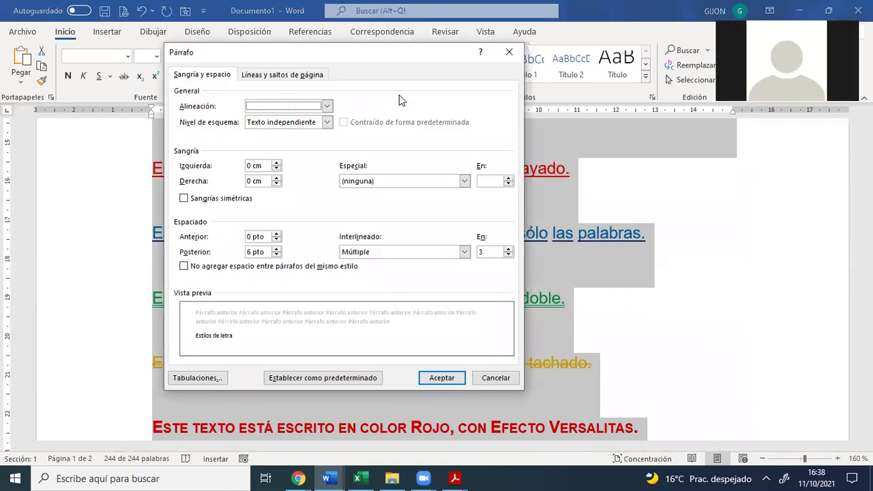
{"action": "left_click", "coordinate": [464, 252]}
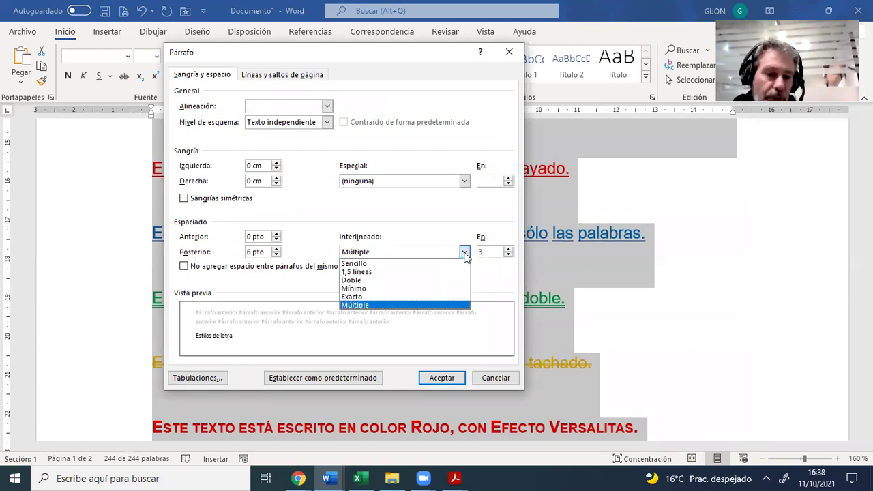
{"action": "left_click", "coordinate": [366, 265]}
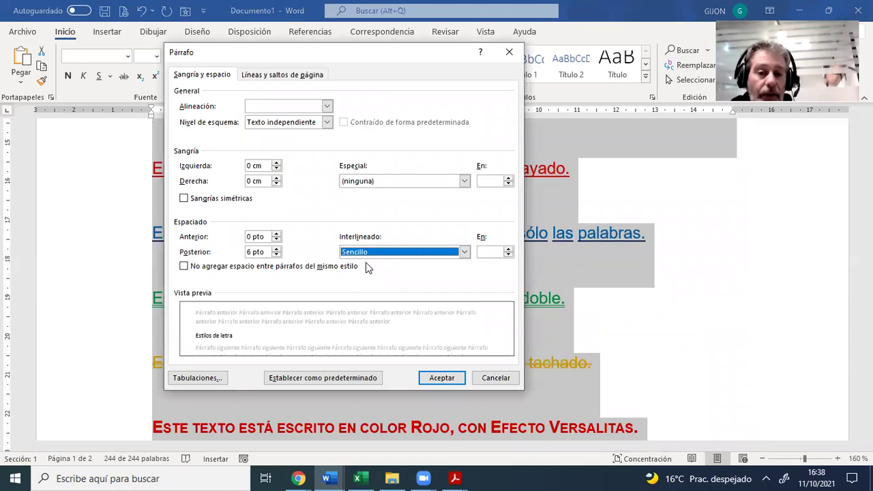
{"action": "left_click", "coordinate": [442, 378]}
{"action": "scroll", "coordinate": [524, 232], "scroll_direction": "up", "scroll_amount": 15}
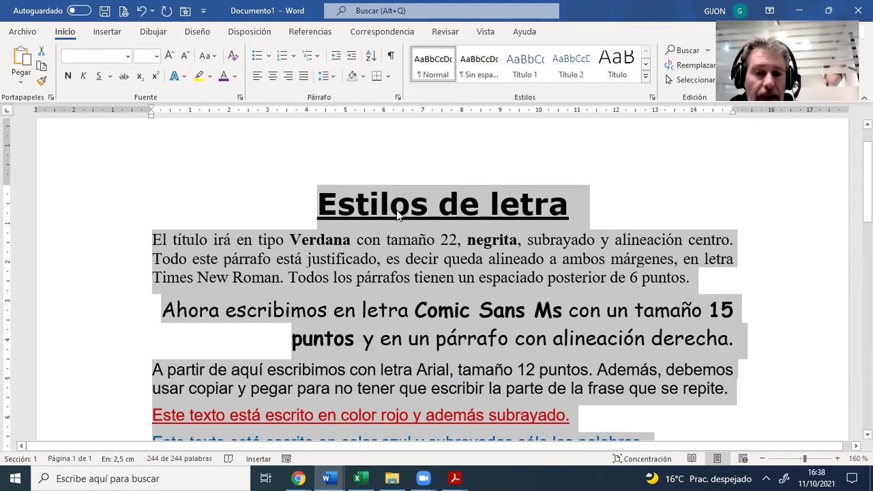
- Set the spacing before (Anterior) of the first paragraph under the title to 6 pt
{"action": "left_click", "coordinate": [297, 240]}
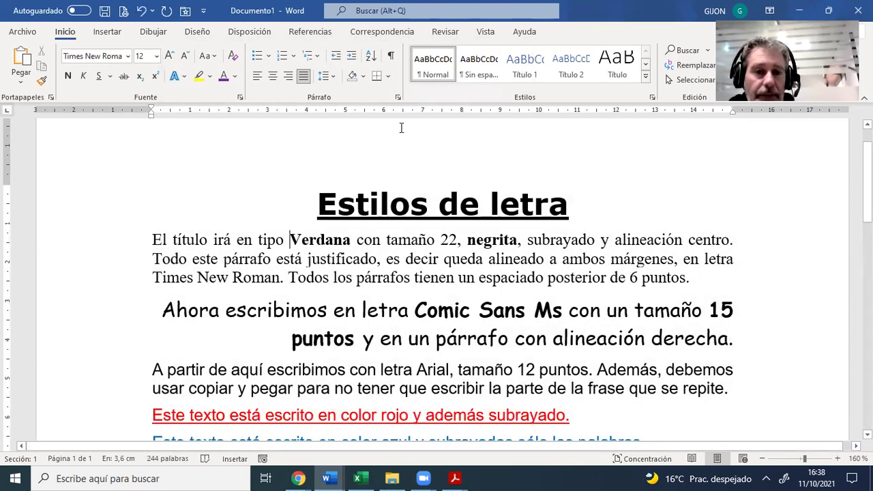
{"action": "left_click", "coordinate": [399, 100]}
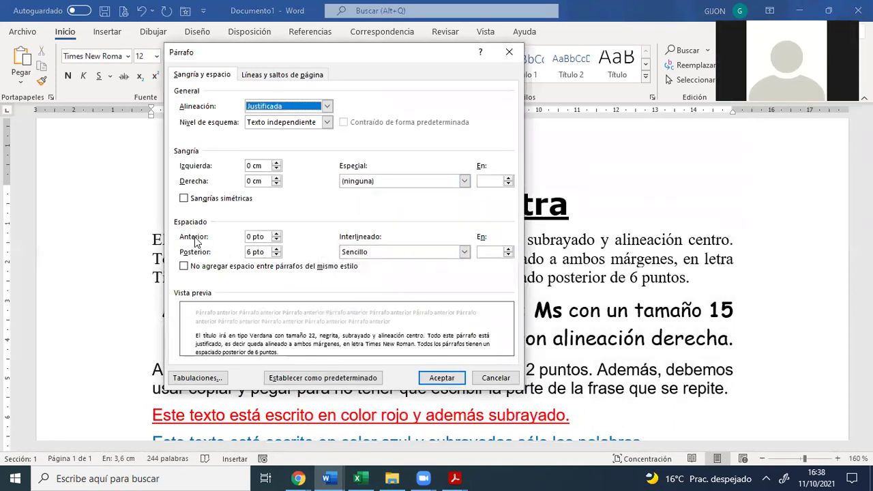
{"action": "left_click", "coordinate": [276, 233]}
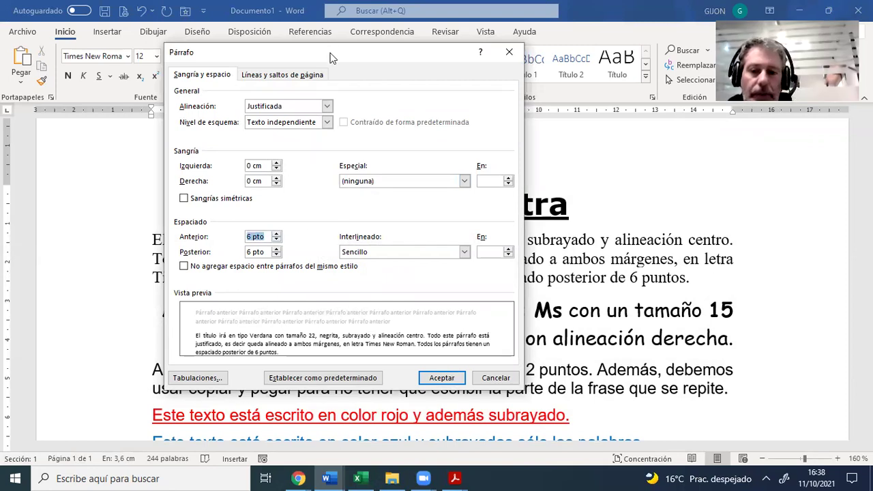
{"action": "left_click_drag", "start_coordinate": [330, 57], "coordinate": [655, 37]}
{"action": "left_click", "coordinate": [757, 359]}
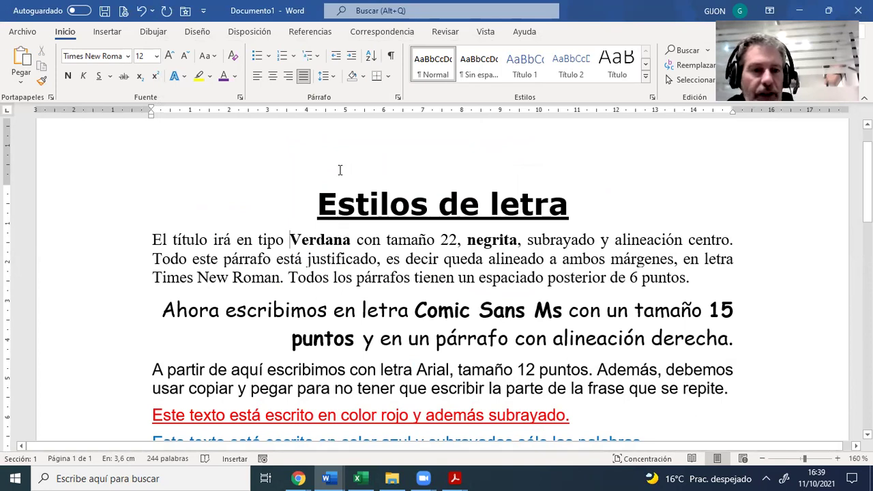
- Increase the spacing before the first paragraph under the title to 12 pt
{"action": "left_click", "coordinate": [398, 96]}
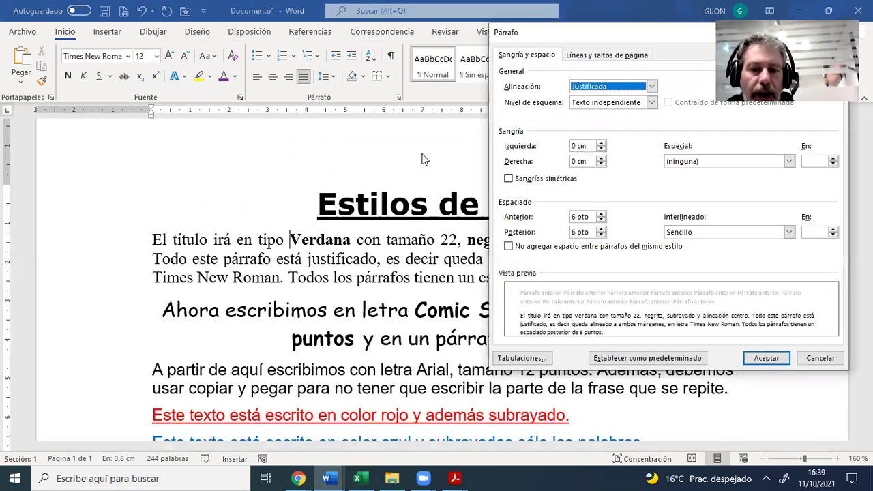
{"action": "left_click", "coordinate": [601, 217]}
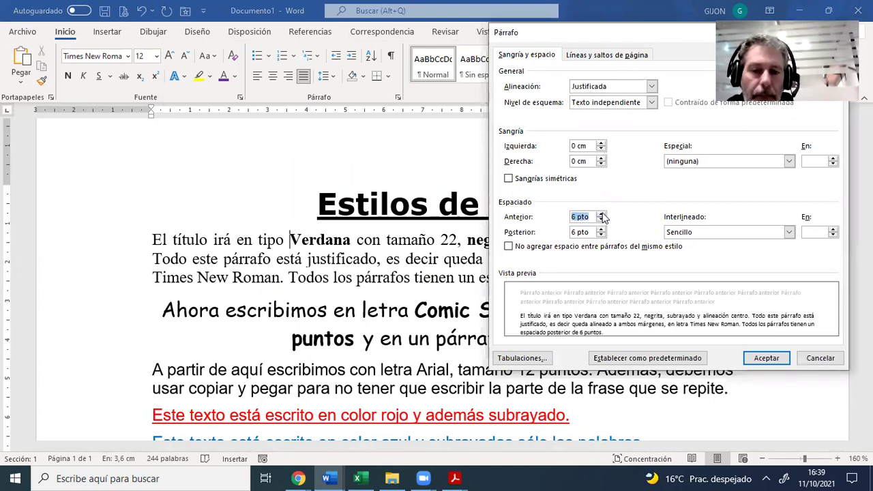
{"action": "left_click", "coordinate": [601, 215]}
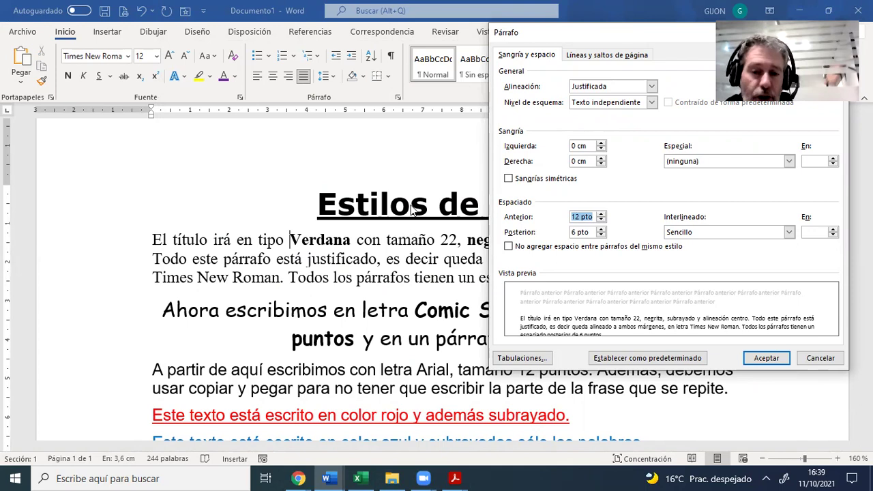
{"action": "left_click", "coordinate": [764, 358]}
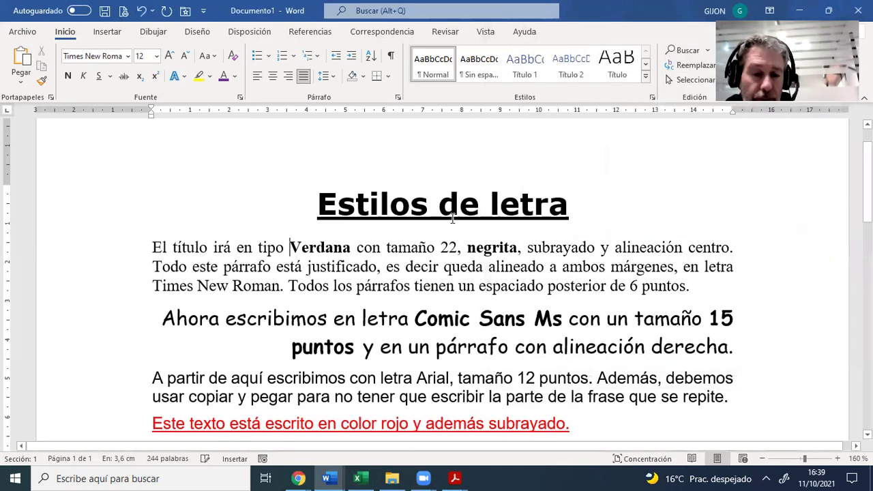
- Try a spacing of 18 pt before the first paragraph under the title and undo that change
{"action": "left_click", "coordinate": [397, 97]}
{"action": "left_click", "coordinate": [600, 215]}
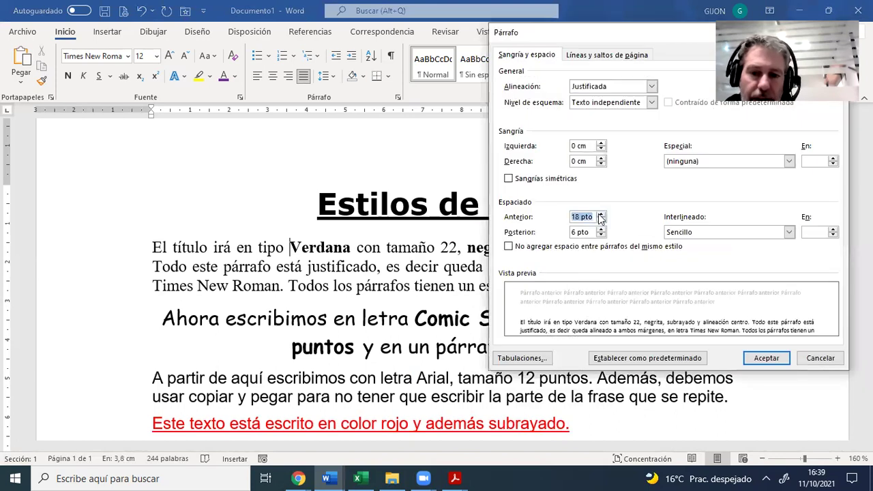
{"action": "left_click", "coordinate": [765, 359]}
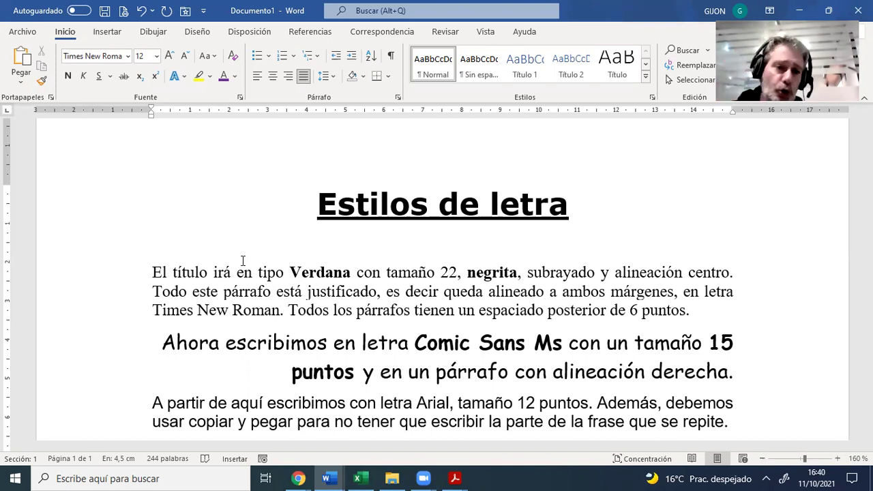
{"action": "left_click", "coordinate": [142, 11]}
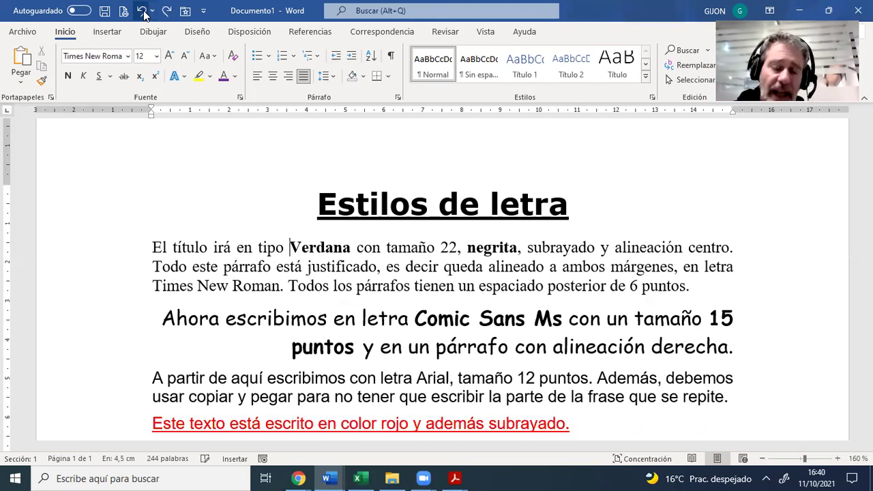
- Insert an empty paragraph after the sentence ending in "espaciado posterior de 6 puntos." and show the formatting marks
{"action": "left_click", "coordinate": [705, 290]}
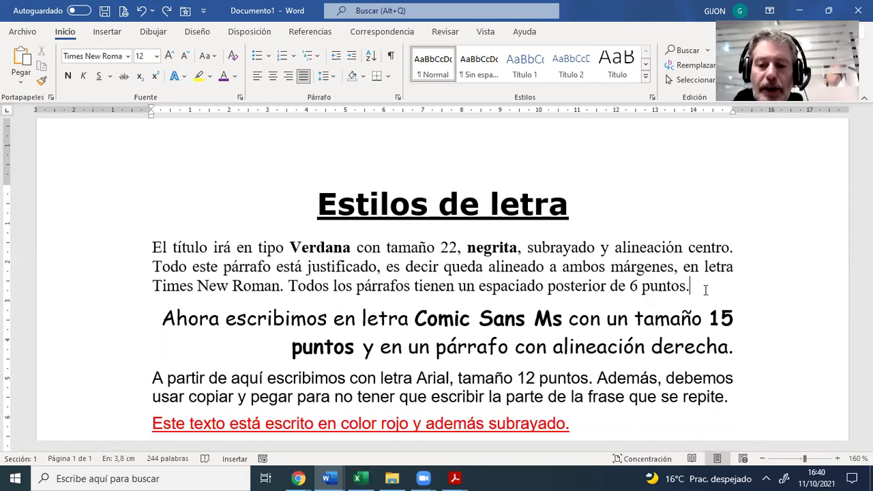
{"action": "key", "text": "Return"}
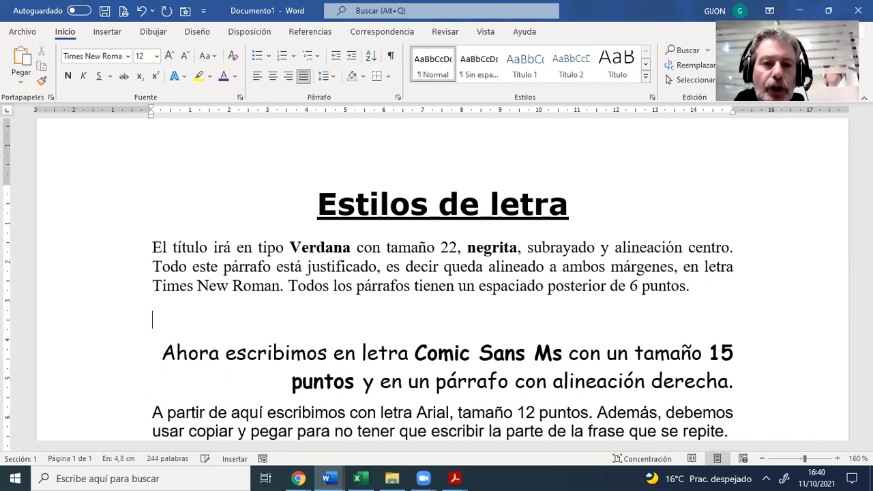
{"action": "left_click", "coordinate": [393, 57]}
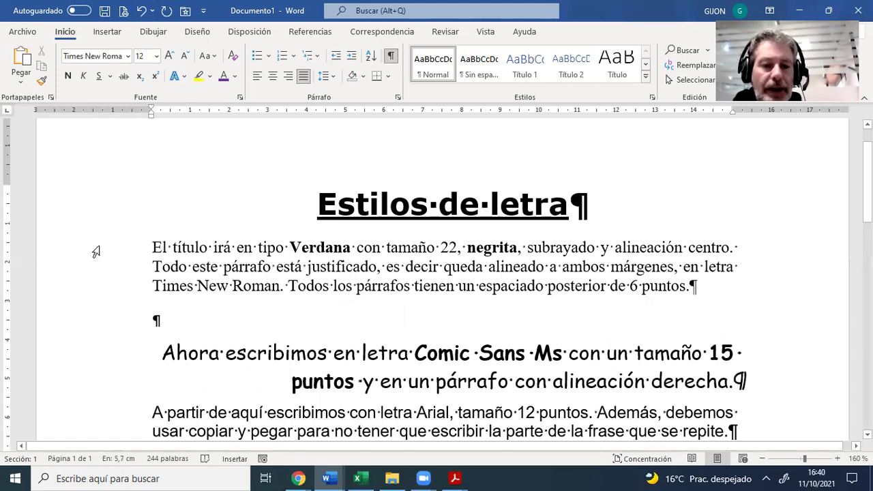
- Set the spacing before and after all paragraphs in the document to 0 pt and place the cursor in the empty paragraph
{"action": "left_click_drag", "start_coordinate": [75, 206], "coordinate": [329, 359]}
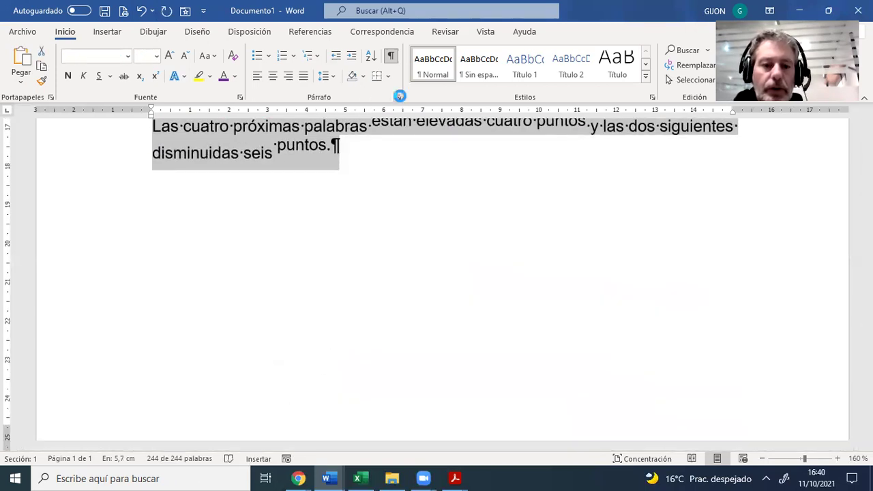
{"action": "left_click", "coordinate": [398, 97]}
{"action": "left_click", "coordinate": [602, 235]}
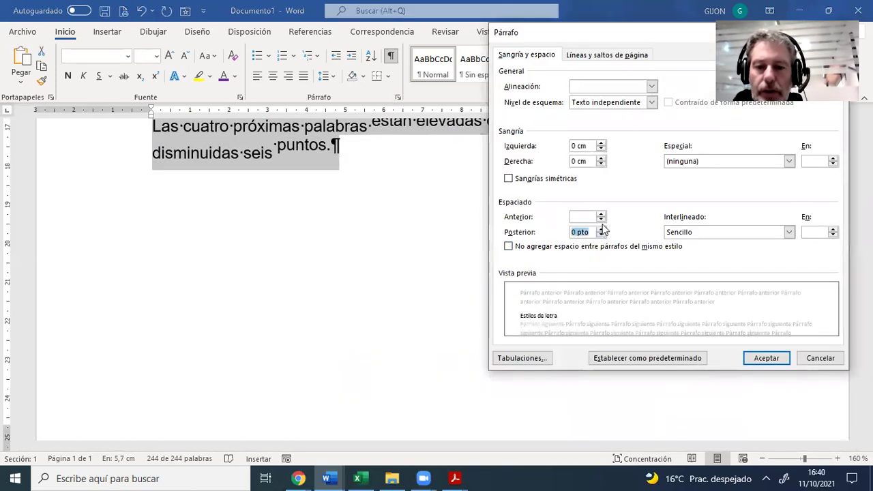
{"action": "left_click", "coordinate": [602, 220]}
{"action": "left_click", "coordinate": [602, 214]}
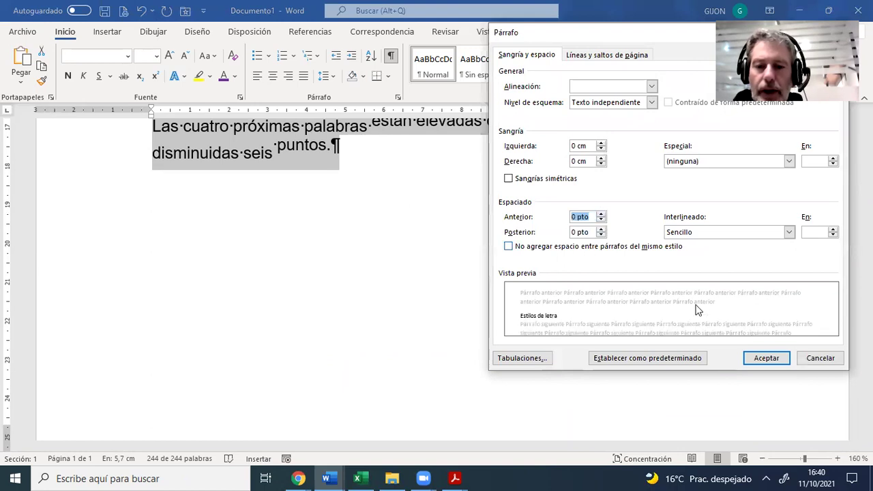
{"action": "left_click", "coordinate": [773, 361]}
{"action": "scroll", "coordinate": [195, 360], "scroll_direction": "up", "scroll_amount": 5}
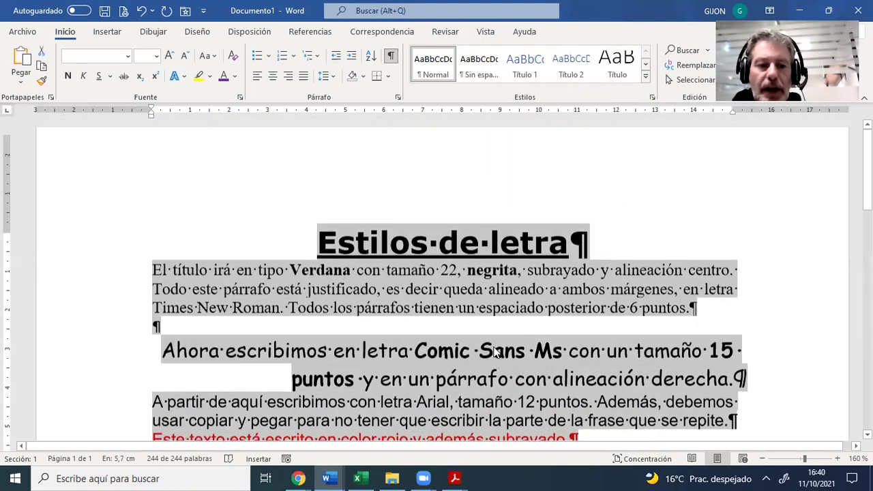
{"action": "left_click", "coordinate": [194, 335]}
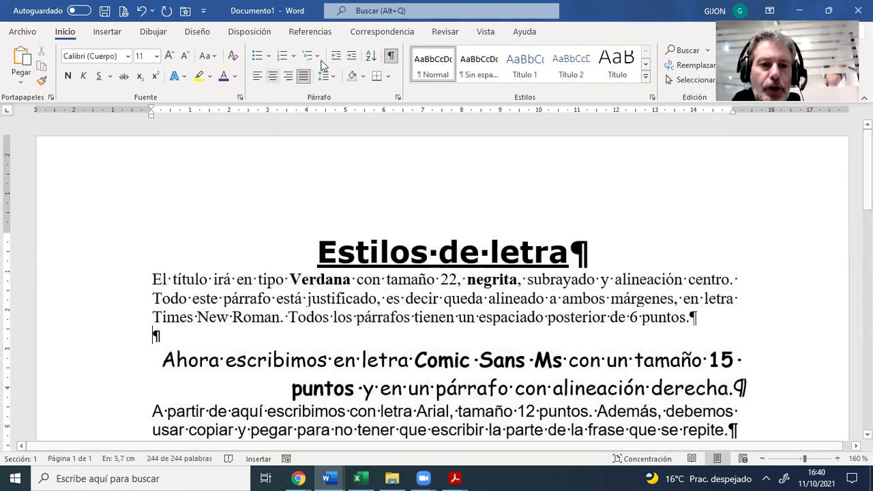
- Hide the formatting marks and insert empty paragraphs after the sentences ending in "alineación derecha." and "que se repite."
{"action": "left_click", "coordinate": [391, 56]}
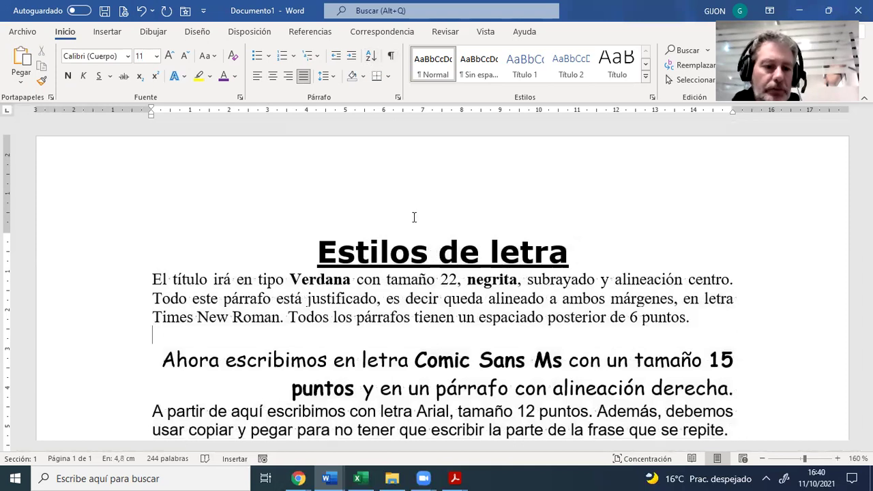
{"action": "left_click", "coordinate": [738, 389]}
{"action": "key", "text": "Return"}
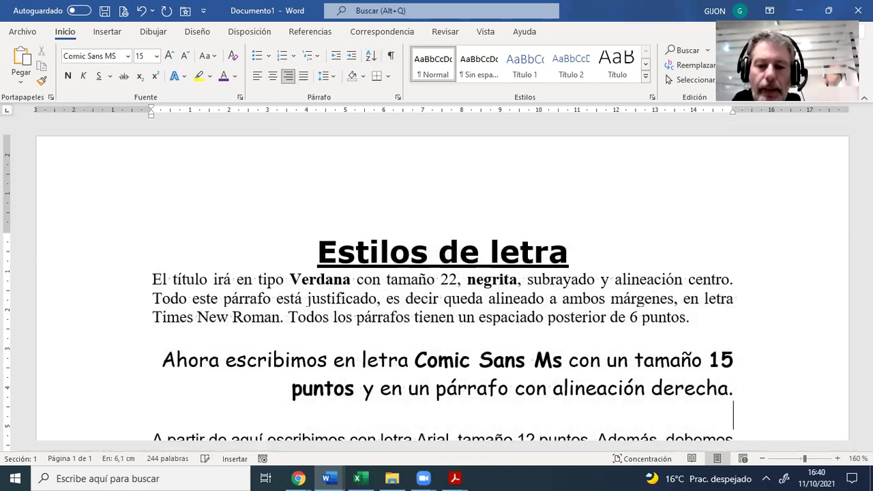
{"action": "scroll", "coordinate": [720, 375], "scroll_direction": "down", "scroll_amount": 3}
{"action": "left_click", "coordinate": [760, 369]}
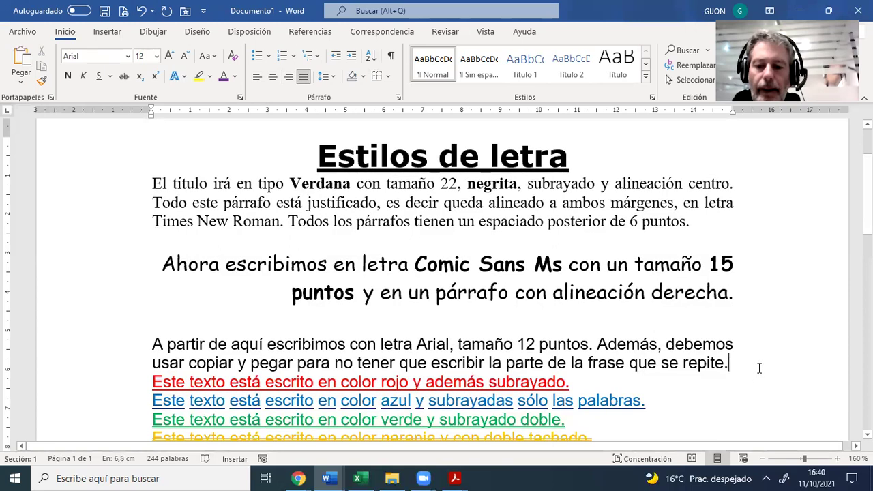
{"action": "key", "text": "Return"}
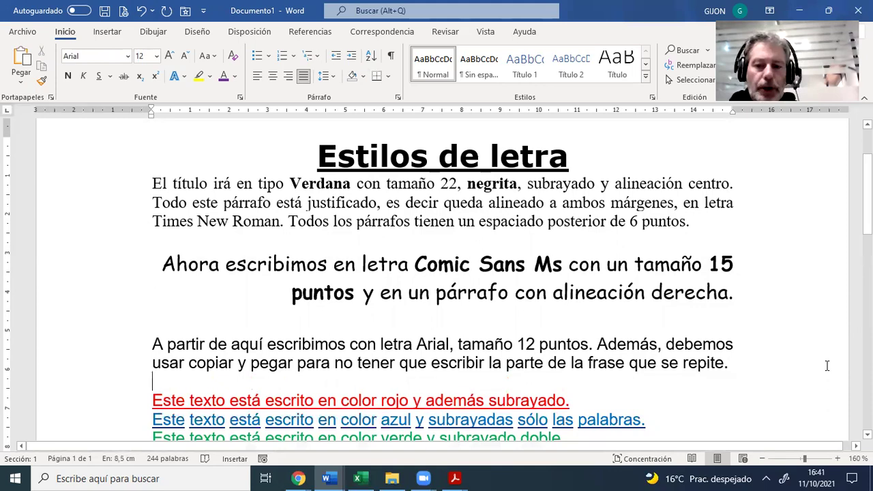
{"action": "scroll", "coordinate": [826, 366], "scroll_direction": "down", "scroll_amount": 1}
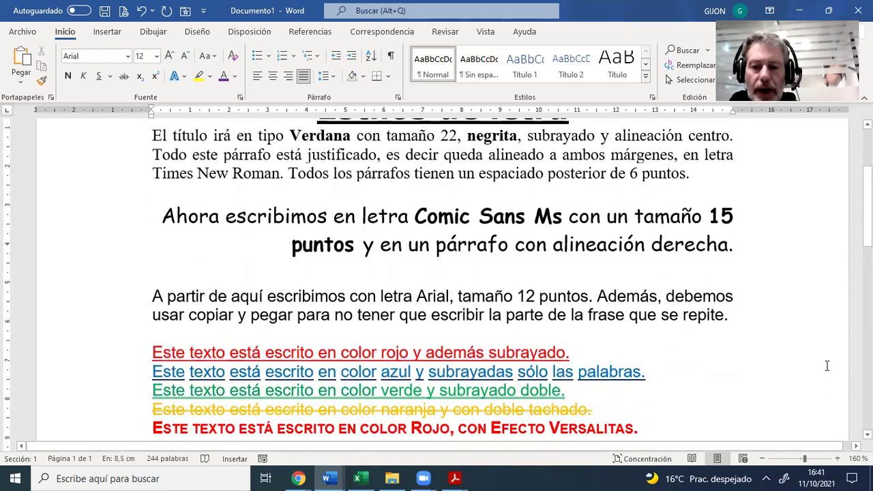
- Compare the font and size of the three empty paragraphs, briefly showing their formatting marks
{"action": "left_click", "coordinate": [771, 456]}
{"action": "left_click", "coordinate": [771, 456]}
{"action": "left_click", "coordinate": [771, 455]}
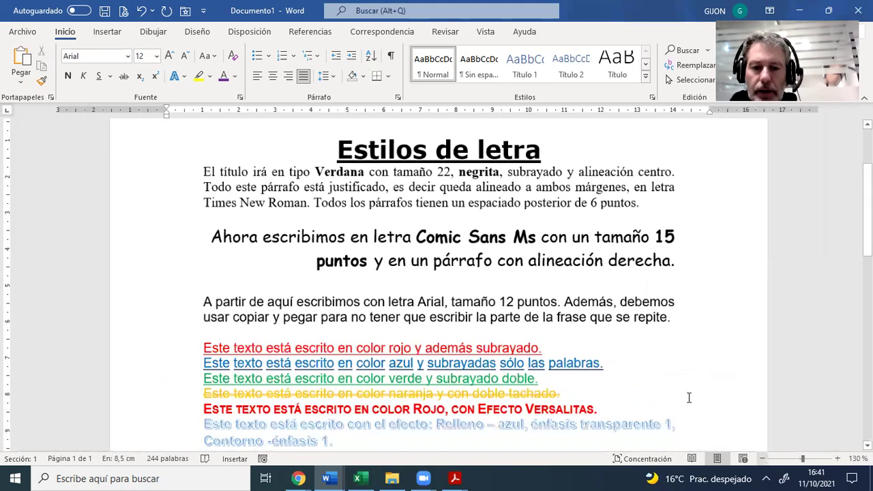
{"action": "scroll", "coordinate": [689, 398], "scroll_direction": "down", "scroll_amount": 1, "text": "ctrl"}
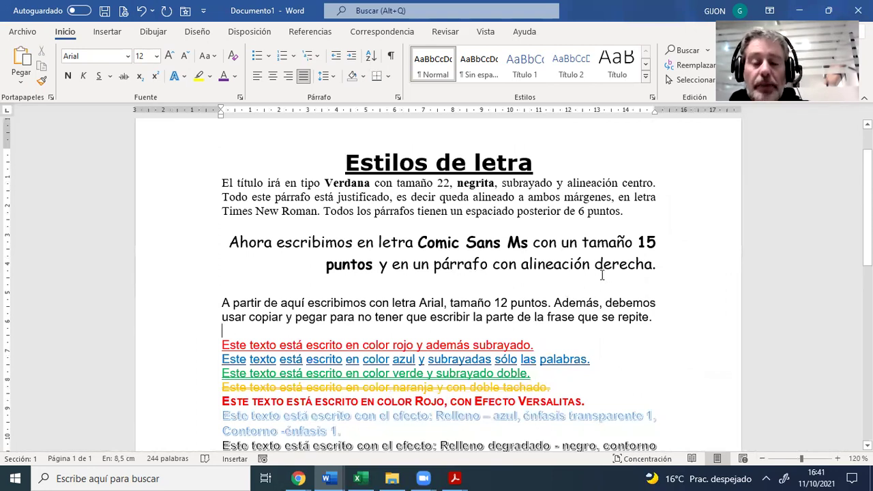
{"action": "left_click", "coordinate": [153, 286]}
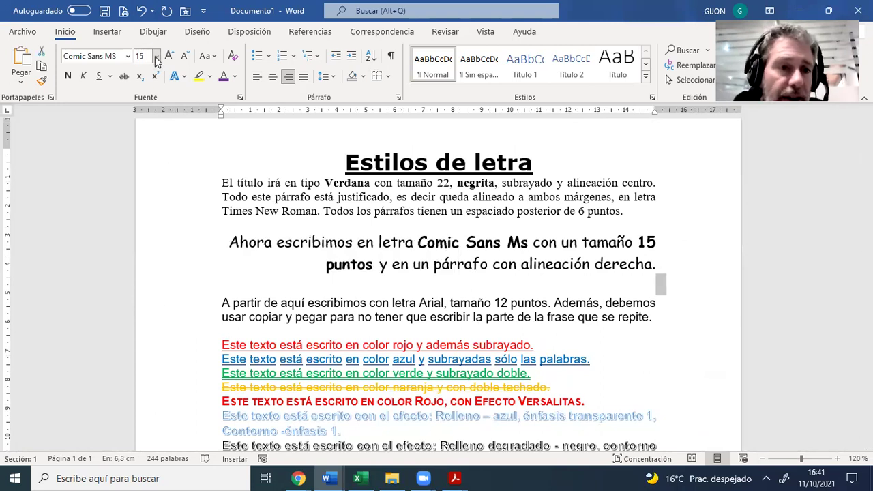
{"action": "left_click", "coordinate": [191, 231]}
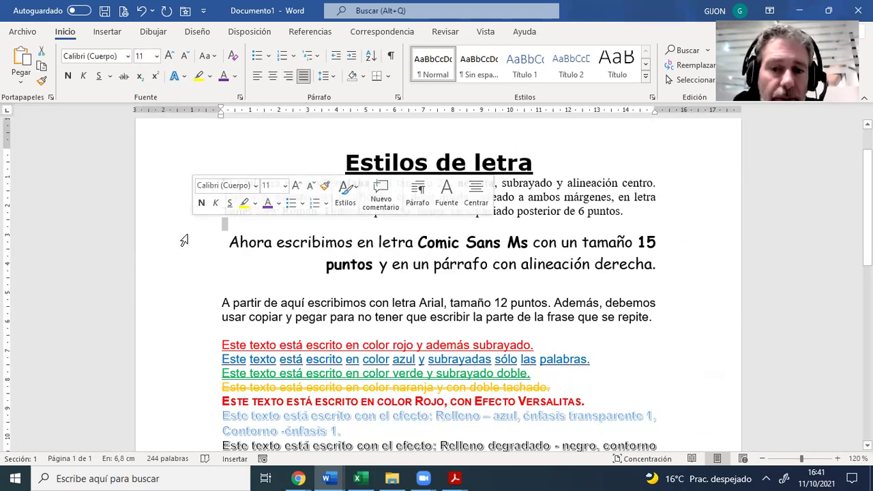
{"action": "left_click", "coordinate": [146, 239]}
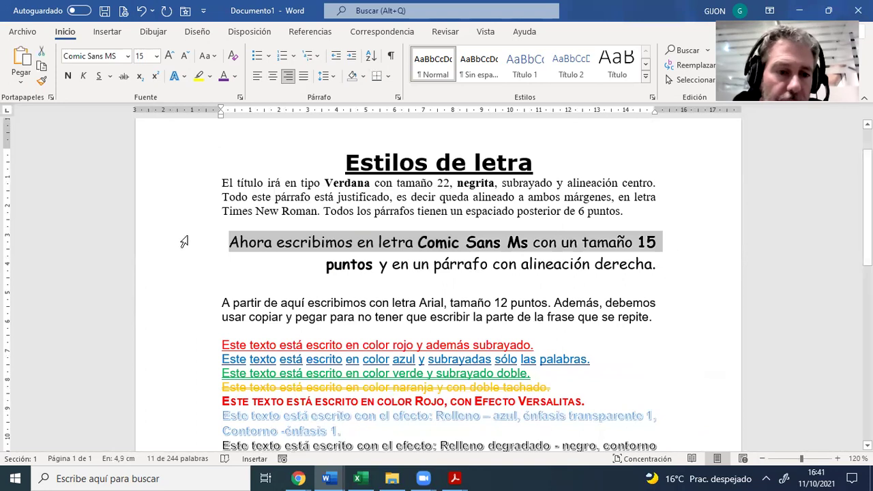
{"action": "left_click", "coordinate": [164, 231]}
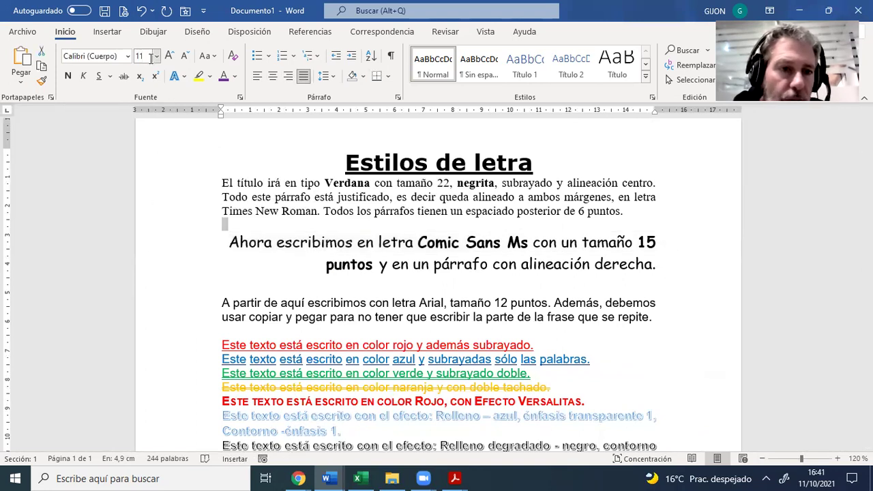
{"action": "left_click", "coordinate": [183, 338]}
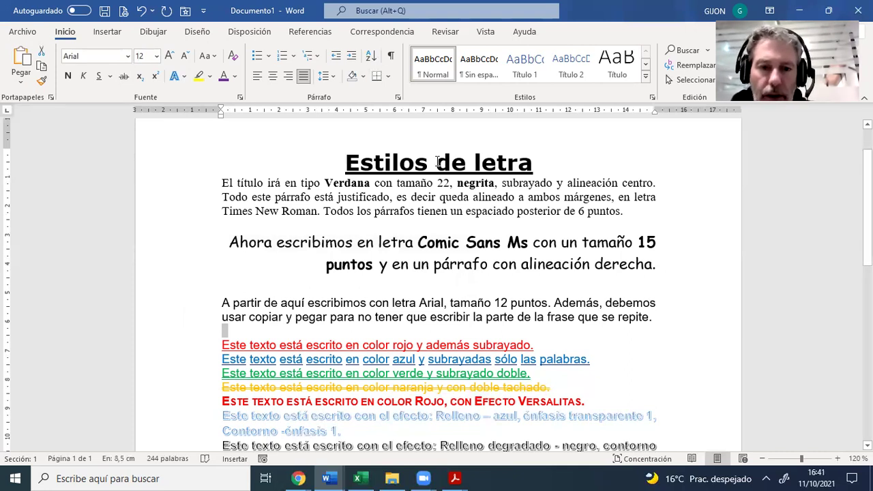
{"action": "left_click", "coordinate": [389, 57]}
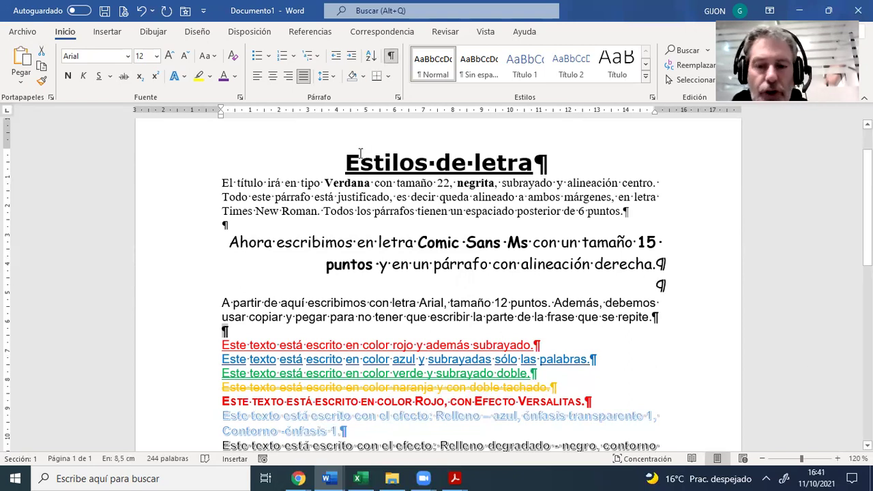
{"action": "left_click", "coordinate": [392, 58]}
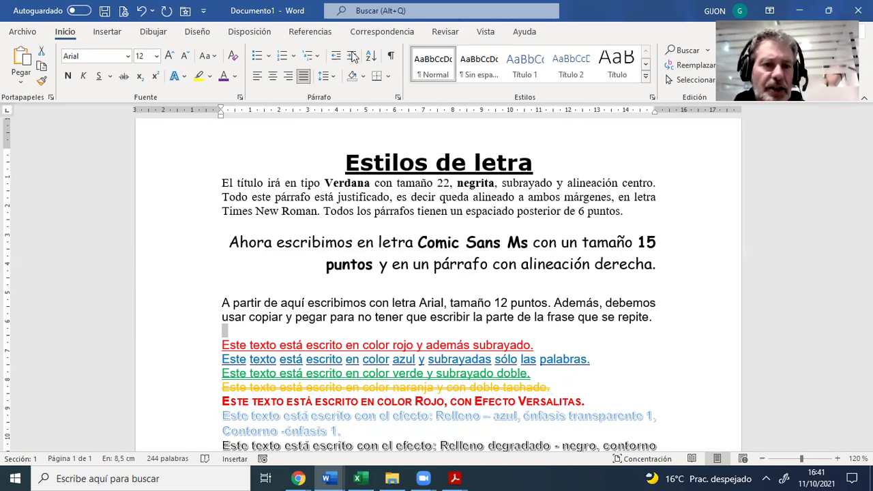
- Undo the three inserted empty paragraphs and the removal of spacing before and after all paragraphs
{"action": "left_click", "coordinate": [142, 13]}
{"action": "left_click", "coordinate": [142, 12]}
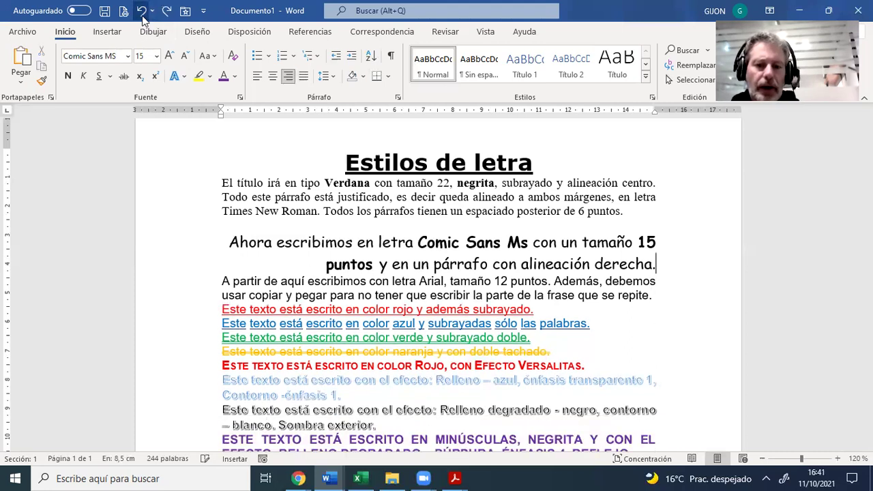
{"action": "left_click", "coordinate": [142, 12]}
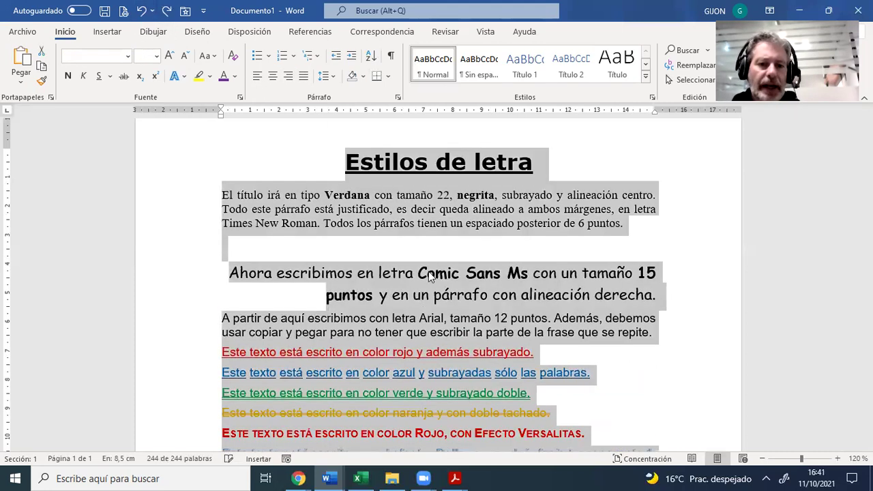
{"action": "left_click", "coordinate": [142, 12]}
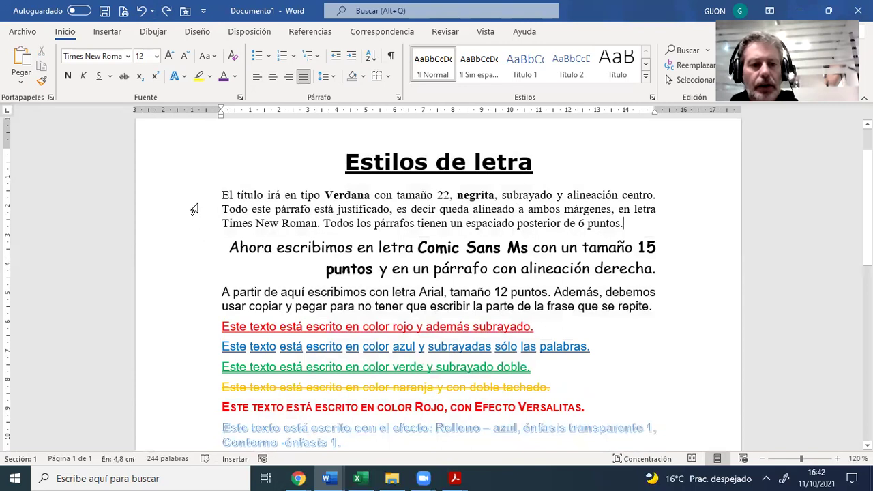
- Select the whole document text and set the spacing after its paragraphs to 12 pt
{"action": "left_click_drag", "start_coordinate": [186, 171], "coordinate": [334, 343]}
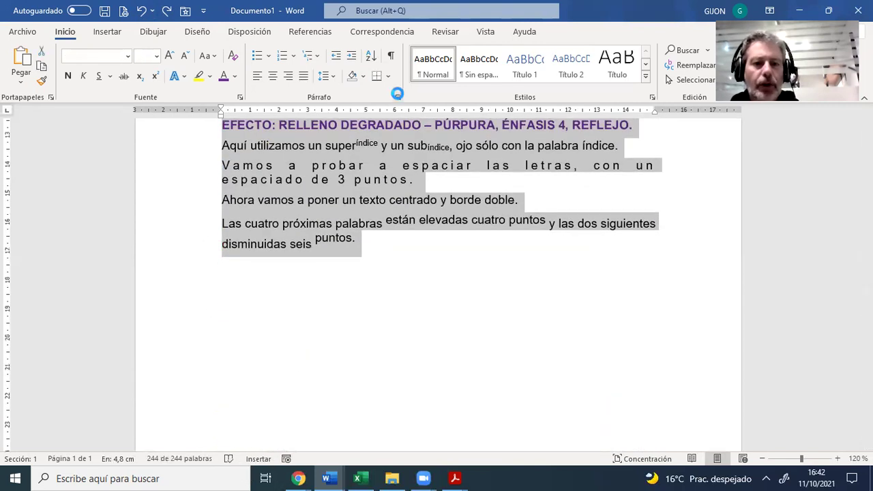
{"action": "left_click", "coordinate": [397, 96]}
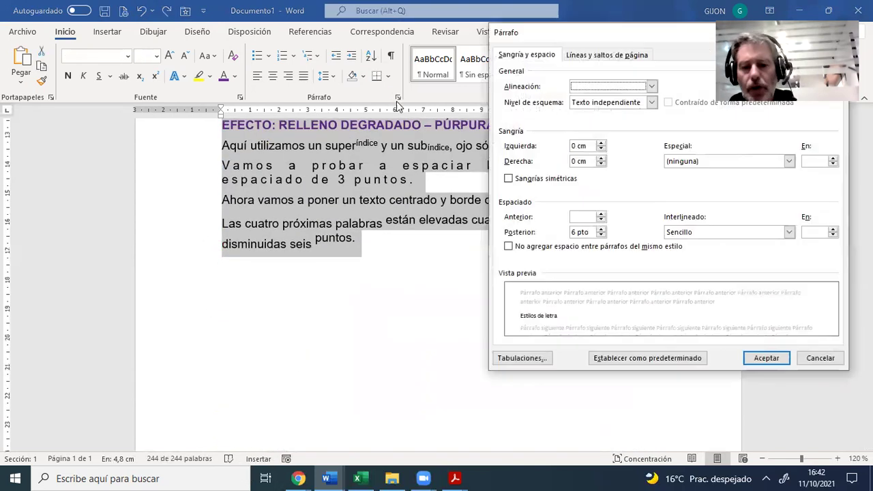
{"action": "left_click", "coordinate": [601, 229]}
{"action": "left_click", "coordinate": [767, 357]}
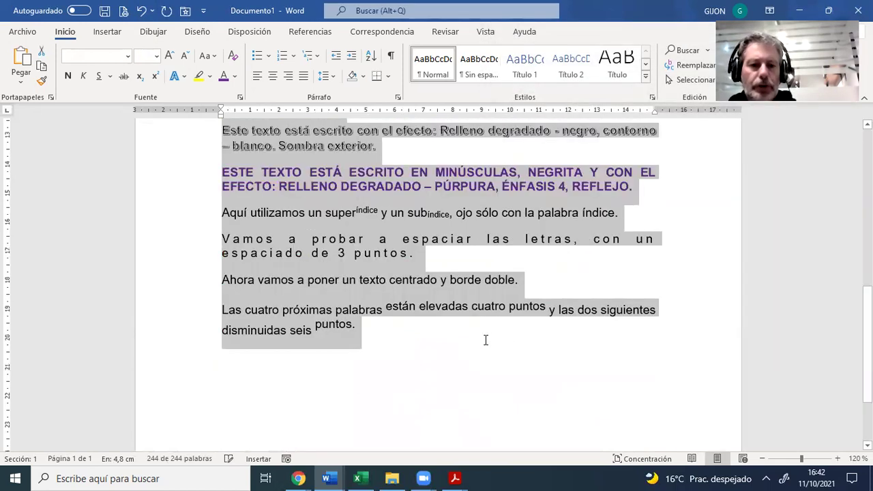
{"action": "scroll", "coordinate": [305, 300], "scroll_direction": "up", "scroll_amount": 10}
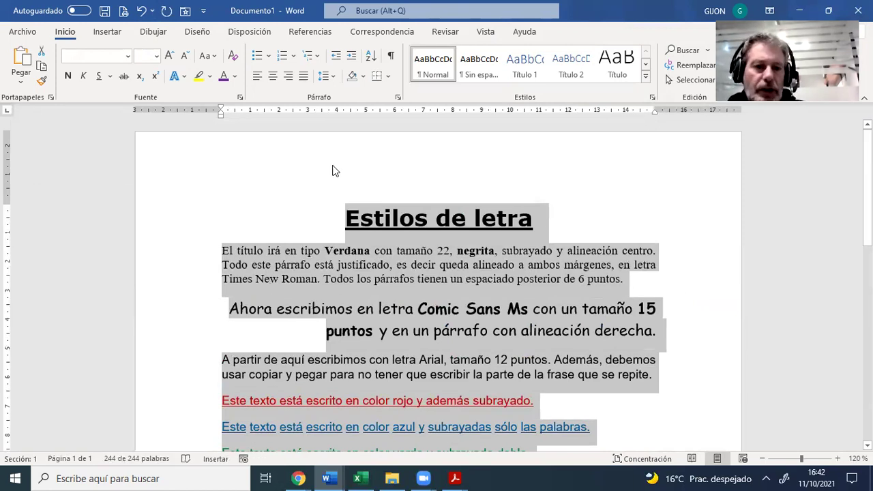
- Set the spacing after all selected paragraphs to 10 pt
{"action": "left_click", "coordinate": [398, 98]}
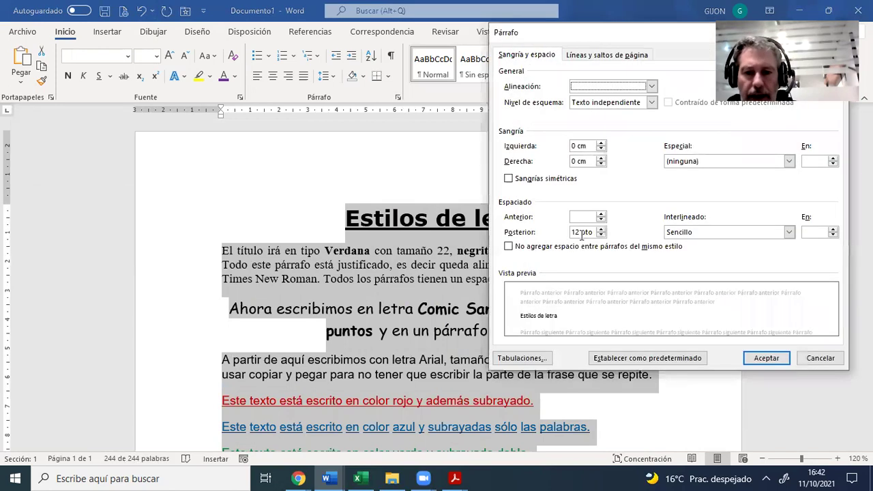
{"action": "left_click", "coordinate": [577, 231]}
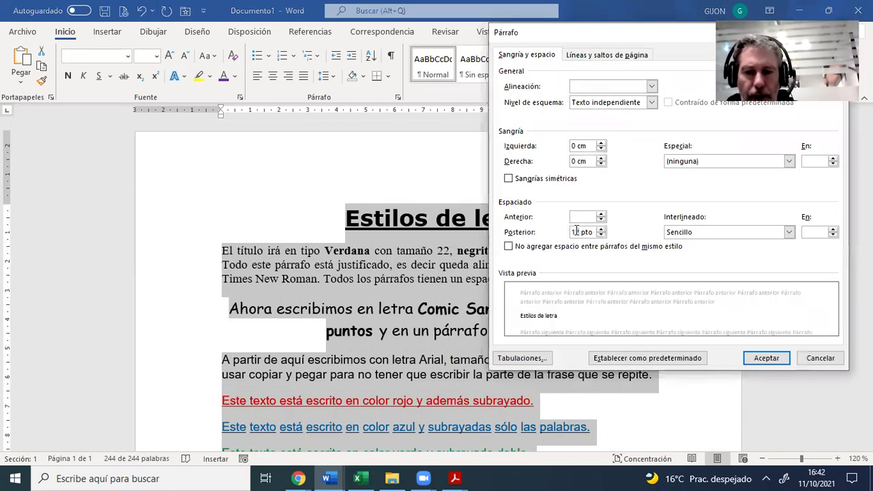
{"action": "key", "text": "BackSpace"}
{"action": "type", "text": "0"}
{"action": "key", "text": "Return"}
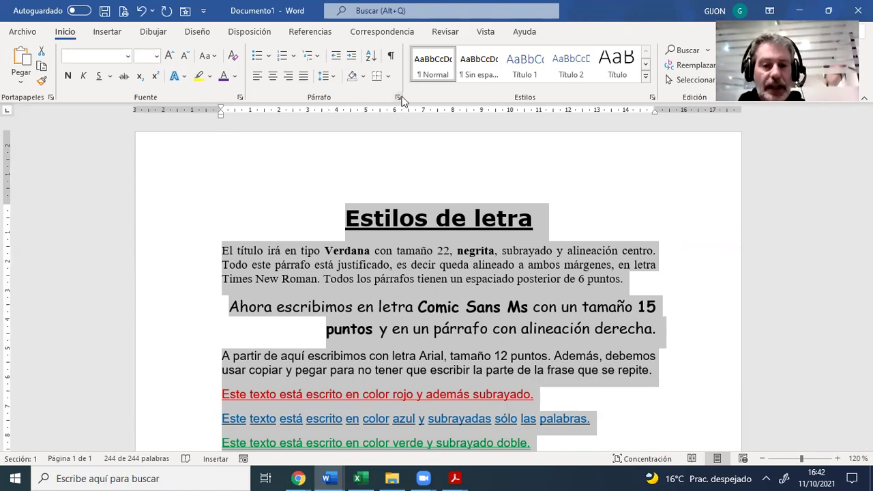
- Try adding space before all selected paragraphs, check the resulting paragraph spacing values, and undo the addition
{"action": "left_click", "coordinate": [333, 78]}
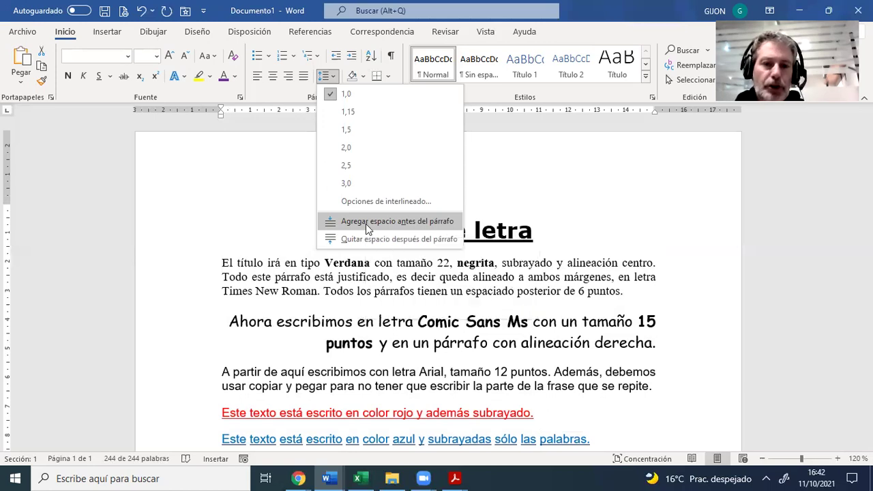
{"action": "left_click", "coordinate": [365, 224]}
{"action": "left_click", "coordinate": [398, 97]}
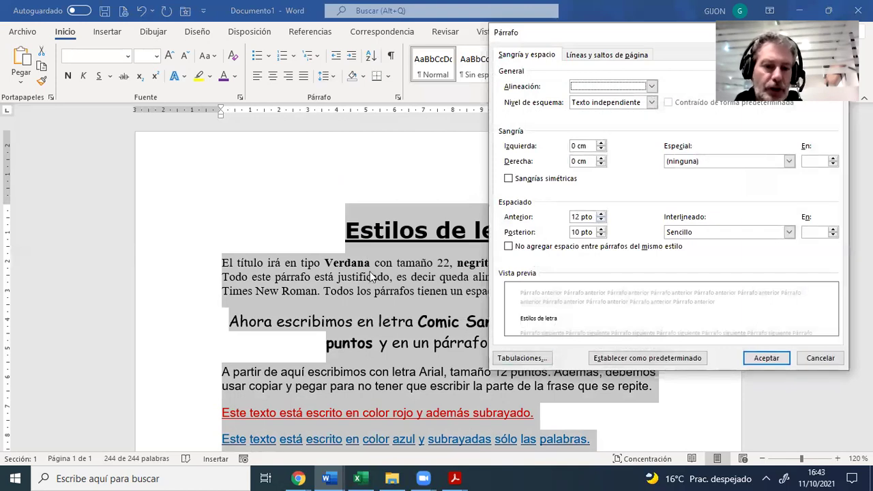
{"action": "left_click", "coordinate": [820, 358]}
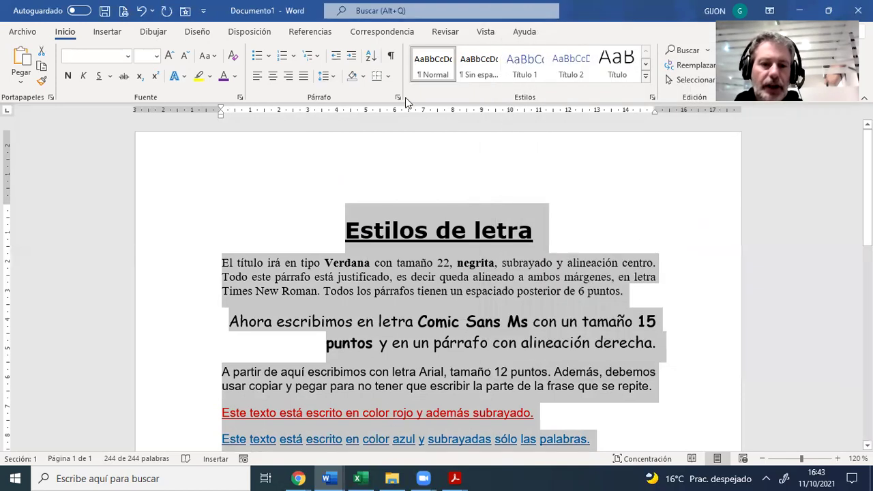
{"action": "left_click", "coordinate": [141, 12]}
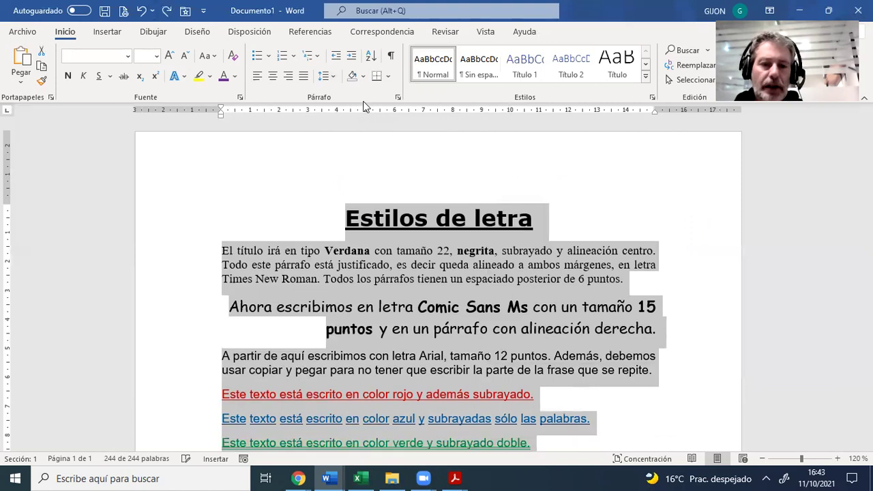
- Set the spacing of all selected paragraphs to 0 pt before and 6 pt after
{"action": "left_click", "coordinate": [398, 98]}
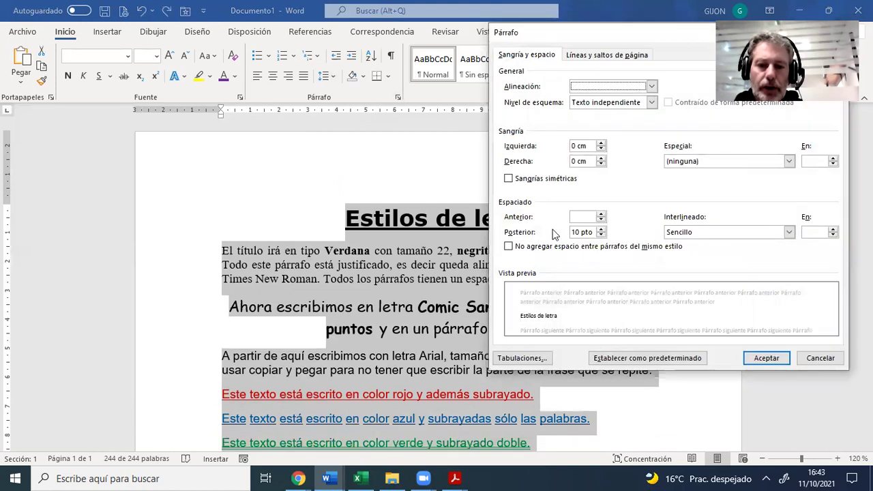
{"action": "left_click", "coordinate": [601, 219]}
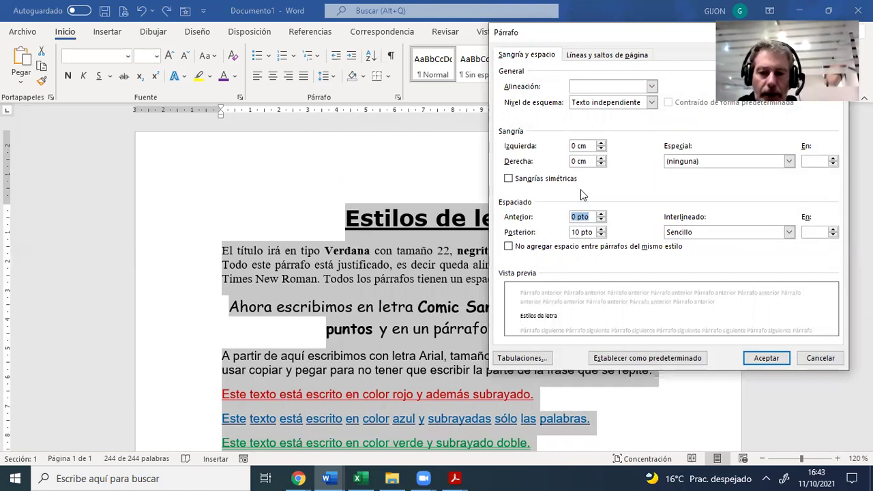
{"action": "left_click", "coordinate": [601, 236]}
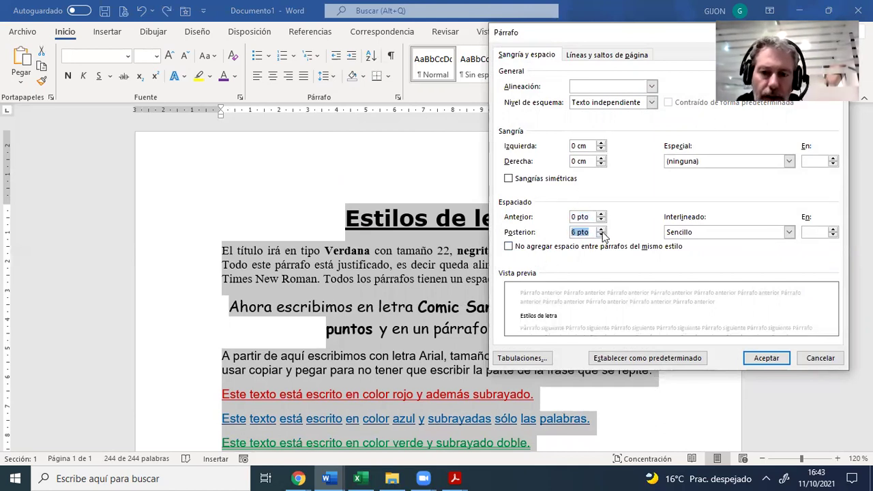
{"action": "left_click", "coordinate": [761, 358]}
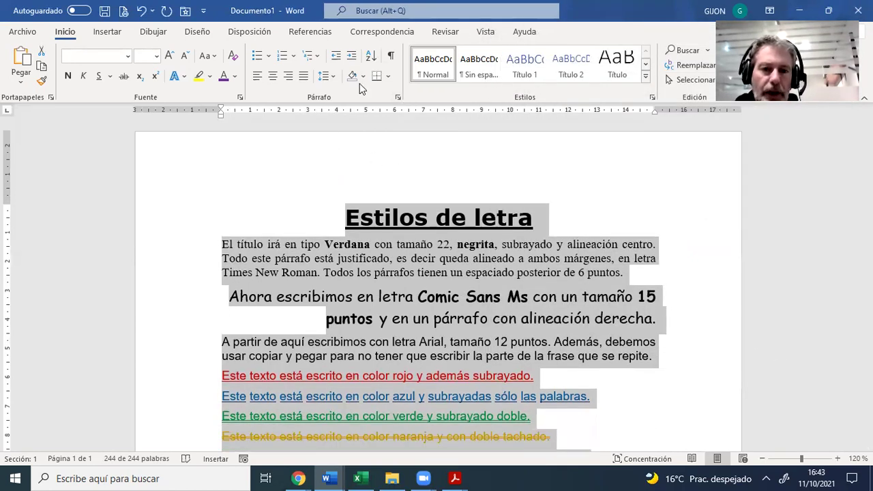
- Add space before all selected paragraphs, and reset their spacing before to 0 pt
{"action": "left_click", "coordinate": [335, 79]}
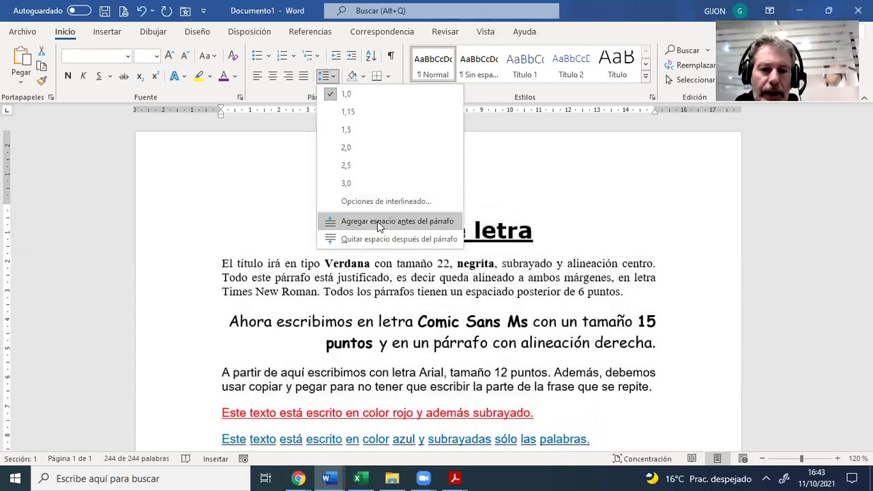
{"action": "left_click", "coordinate": [378, 221]}
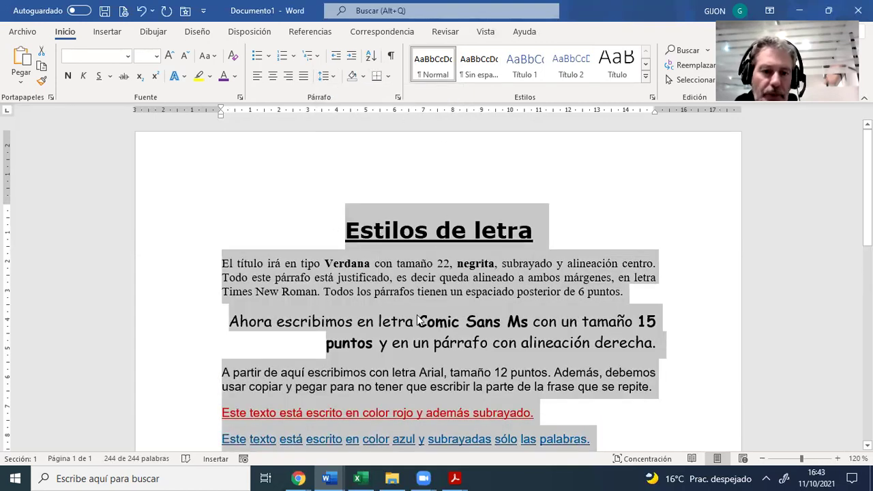
{"action": "left_click", "coordinate": [396, 99]}
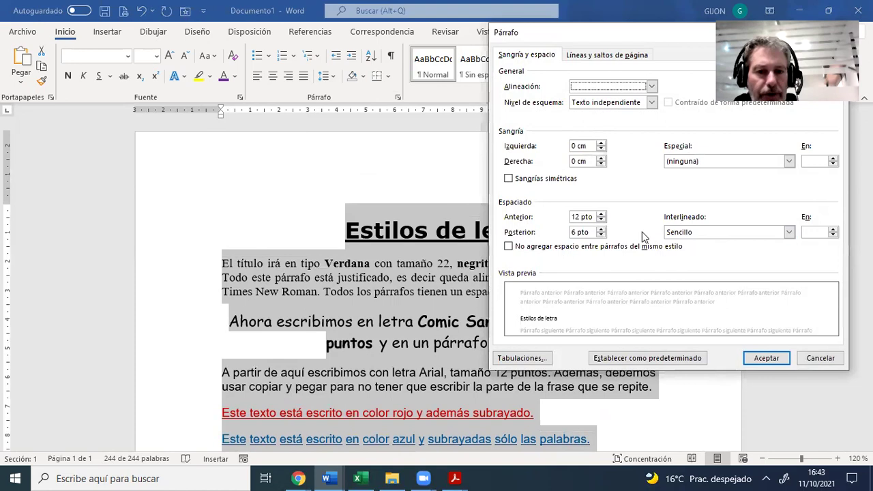
{"action": "left_click", "coordinate": [602, 220]}
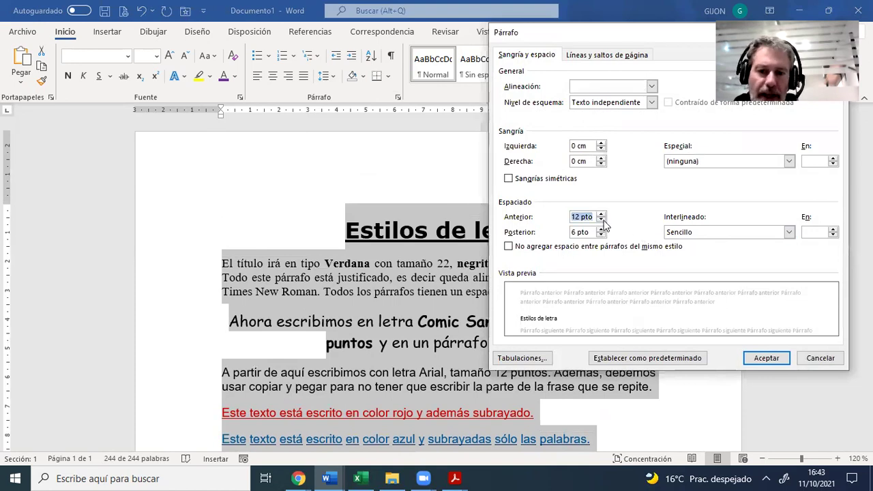
{"action": "left_click", "coordinate": [765, 358]}
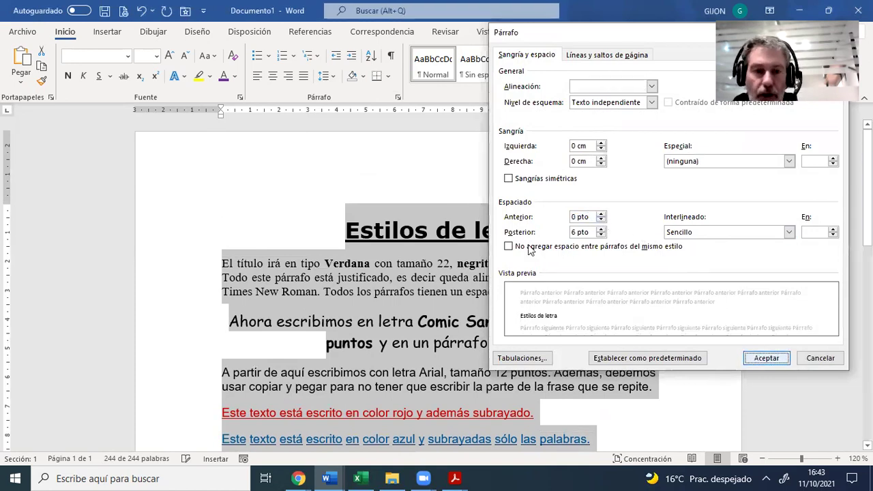
- Select the whole document text and set its line spacing to Mínimo at 9 pt
{"action": "left_click", "coordinate": [335, 77]}
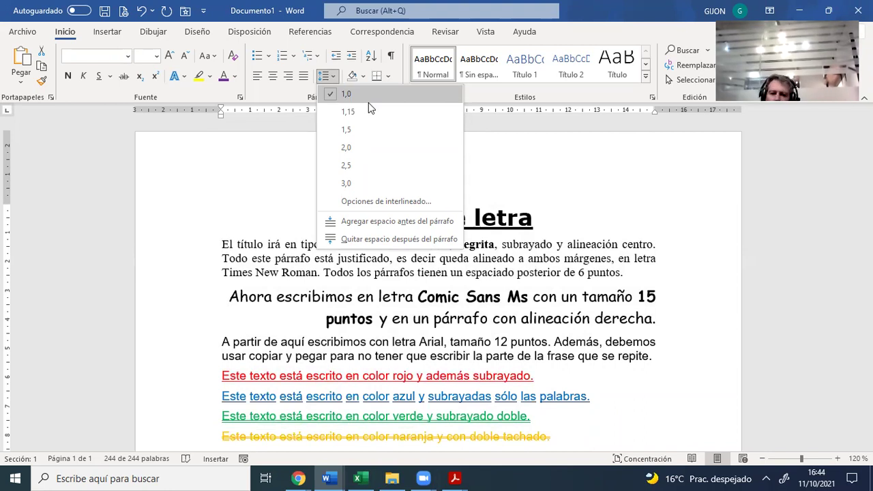
{"action": "key", "text": "ctrl+e"}
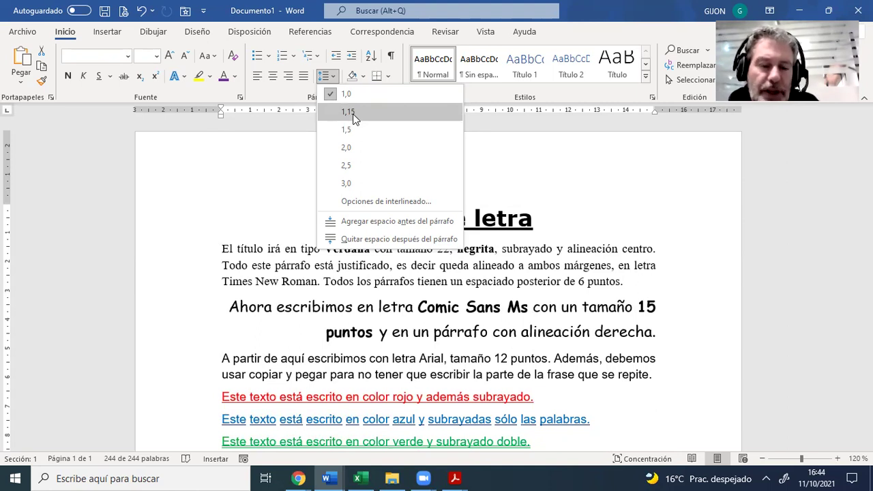
{"action": "left_click", "coordinate": [414, 200]}
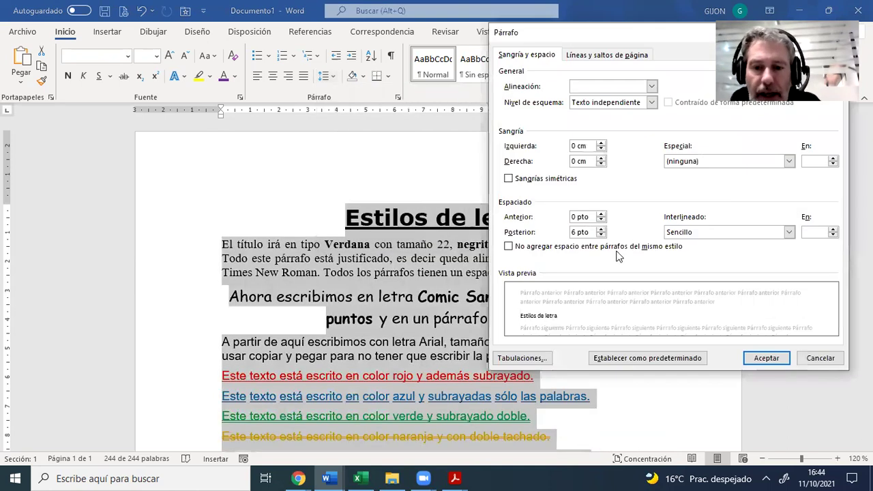
{"action": "left_click", "coordinate": [789, 232]}
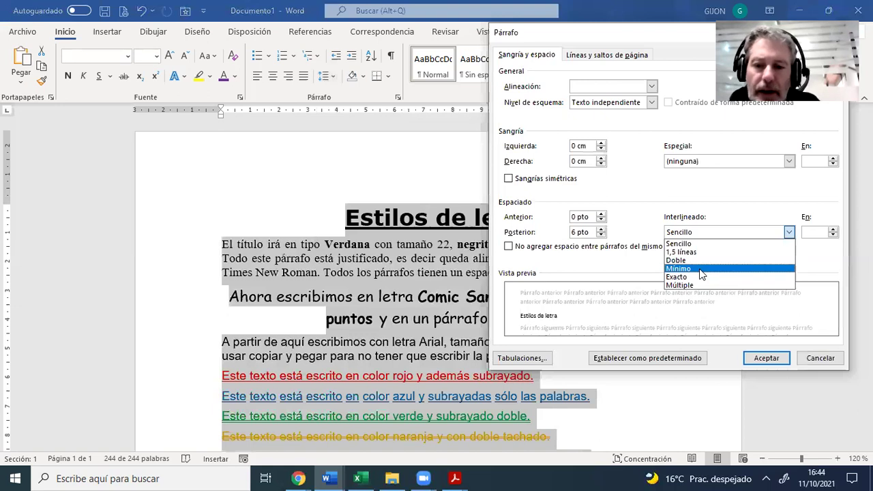
{"action": "left_click", "coordinate": [702, 269]}
{"action": "left_click", "coordinate": [833, 235]}
{"action": "left_click", "coordinate": [833, 235]}
{"action": "left_click", "coordinate": [833, 236]}
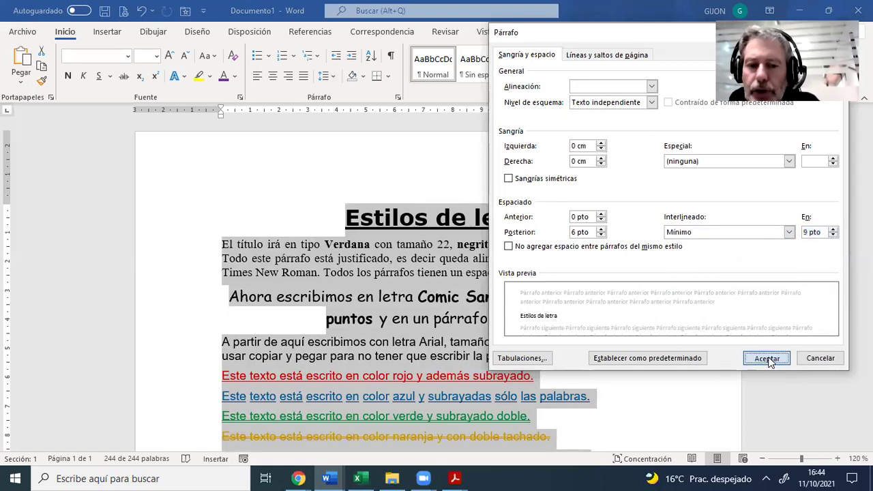
{"action": "left_click", "coordinate": [767, 359]}
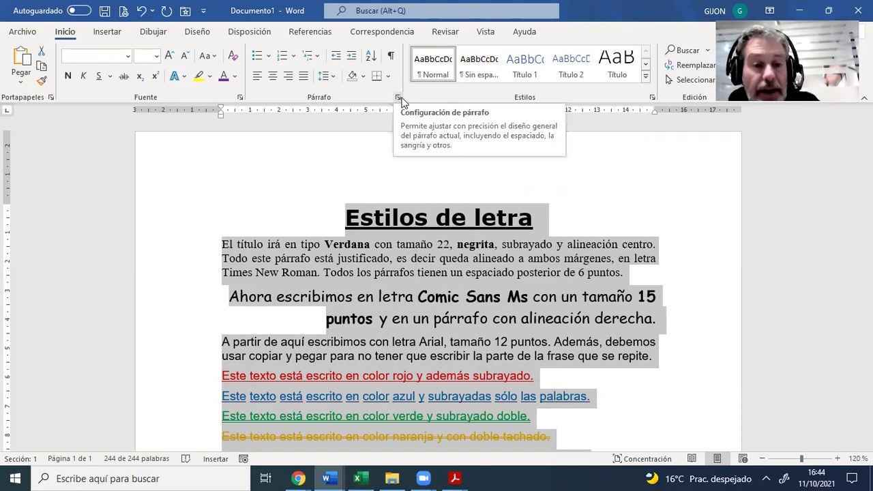
- Set the line spacing of all selected paragraphs to Múltiple at 1,08
{"action": "left_click", "coordinate": [363, 76]}
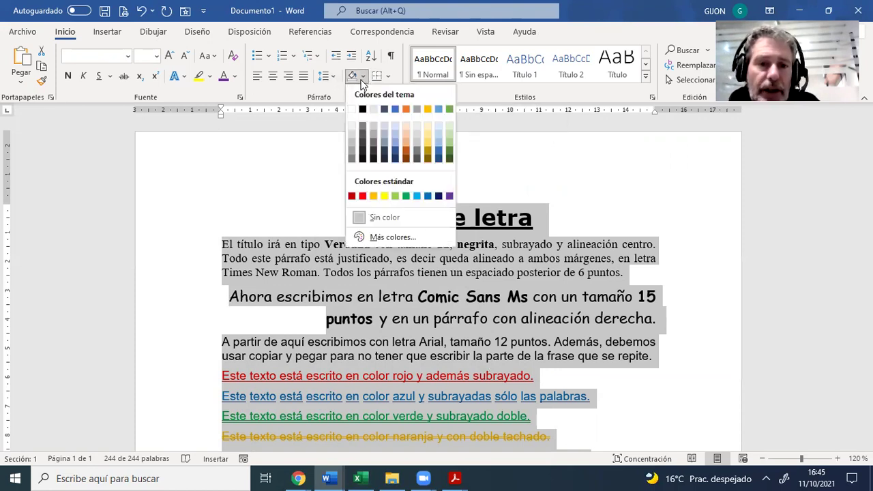
{"action": "left_click", "coordinate": [408, 71]}
{"action": "left_click", "coordinate": [399, 96]}
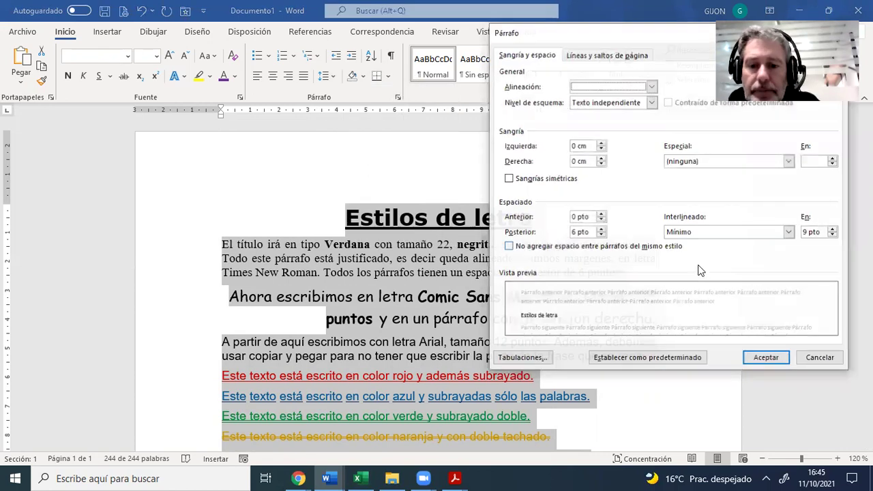
{"action": "left_click", "coordinate": [789, 233]}
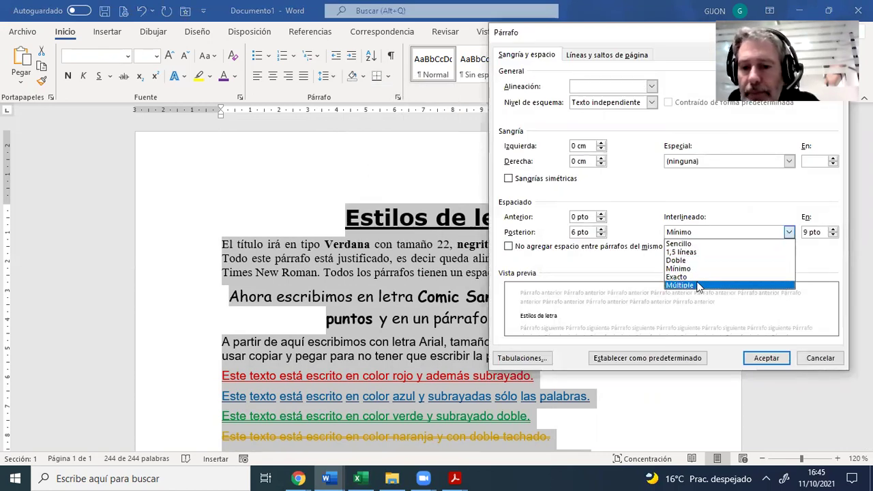
{"action": "left_click", "coordinate": [697, 286]}
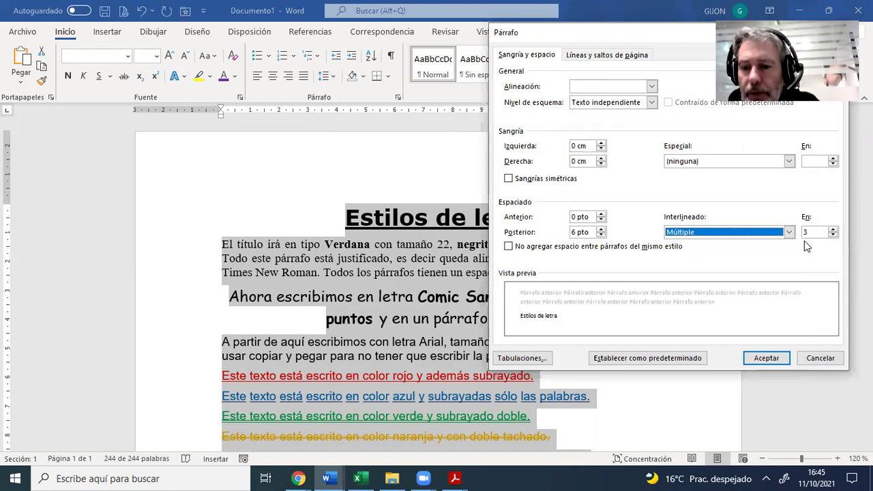
{"action": "double_click", "coordinate": [811, 233]}
{"action": "type", "text": "1."}
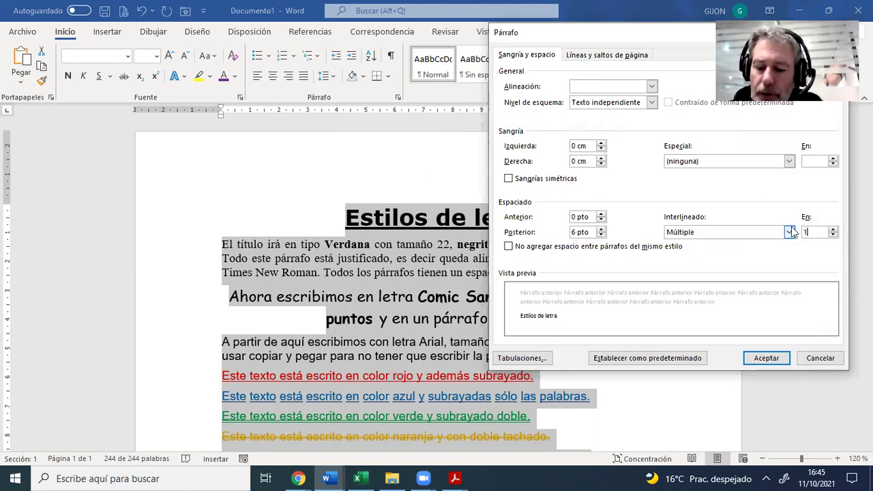
{"action": "type", "text": "0"}
{"action": "key", "text": "BackSpace"}
{"action": "key", "text": "BackSpace"}
{"action": "type", "text": ",08"}
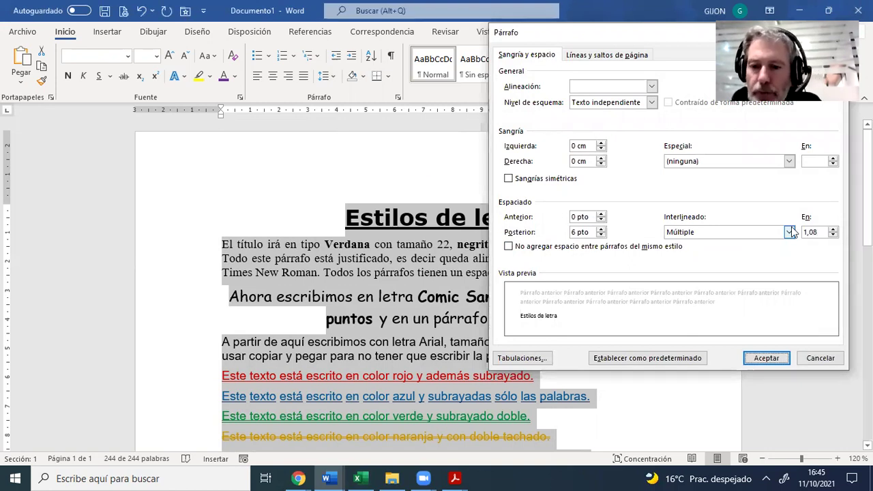
{"action": "key", "text": "Return"}
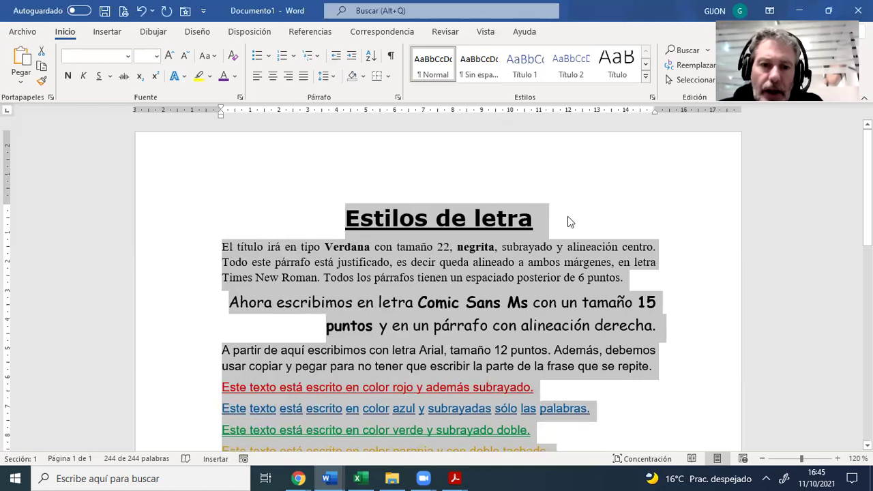
- Review the alignment options in the paragraph settings of the selected text
{"action": "left_click", "coordinate": [397, 98]}
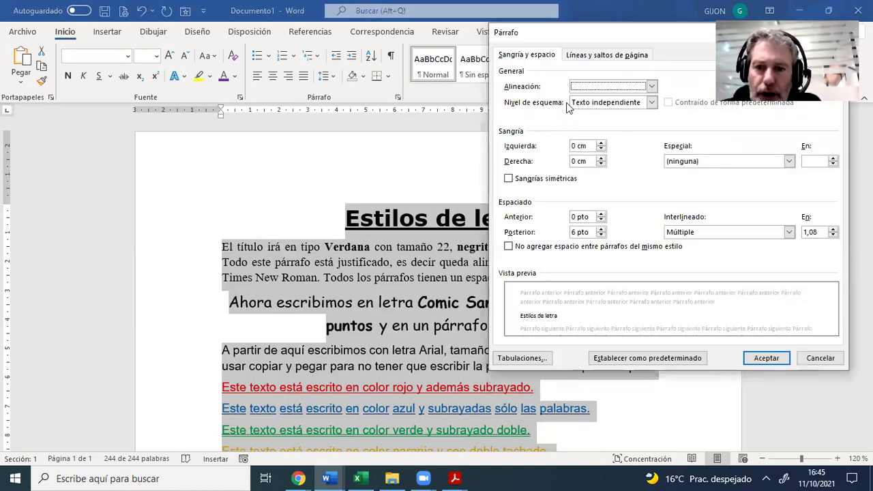
{"action": "left_click", "coordinate": [651, 86]}
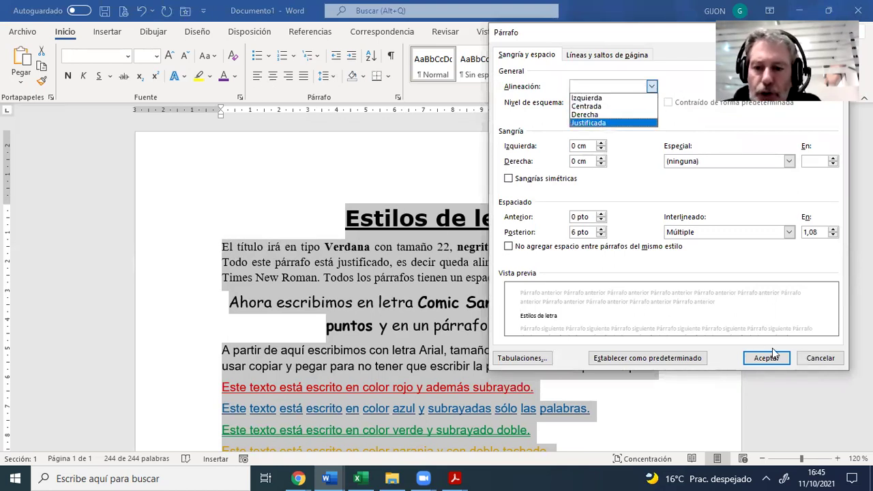
{"action": "left_click", "coordinate": [821, 358]}
- Select the paragraph "Ahora vamos a poner un texto centrado y borde doble." and center it
{"action": "scroll", "coordinate": [527, 288], "scroll_direction": "down", "scroll_amount": 10}
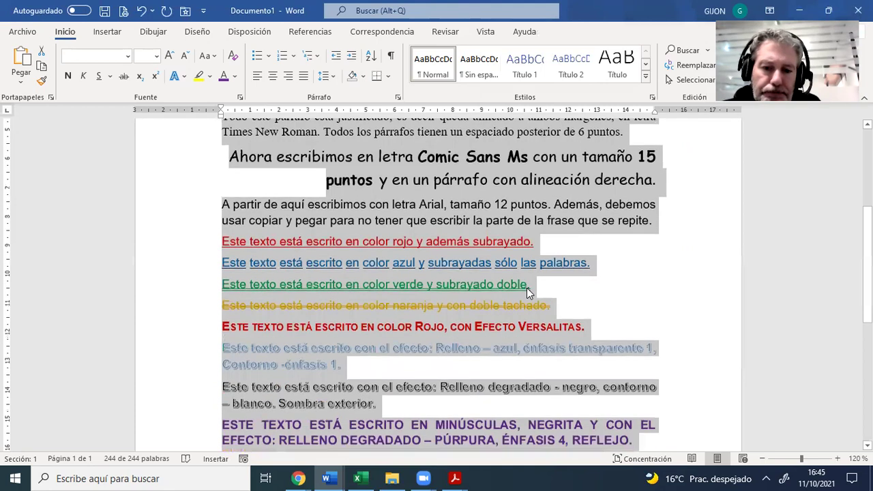
{"action": "scroll", "coordinate": [273, 246], "scroll_direction": "down", "scroll_amount": 3}
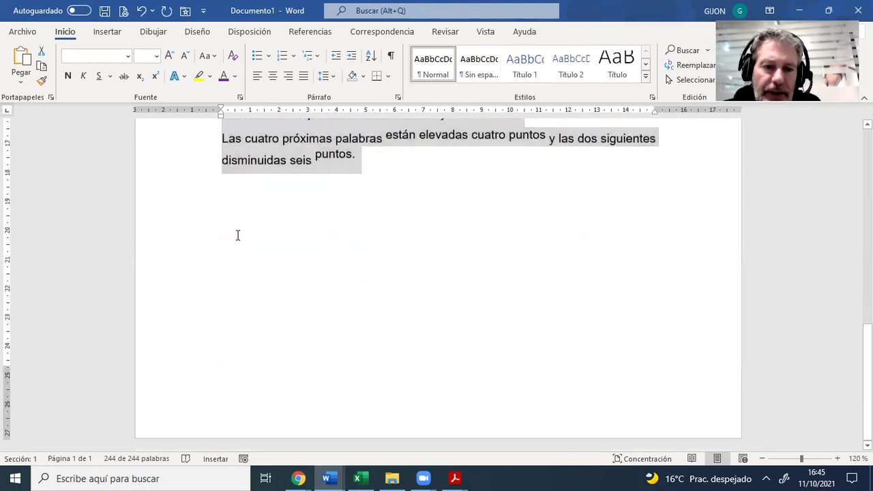
{"action": "left_click", "coordinate": [238, 236]}
{"action": "scroll", "coordinate": [364, 214], "scroll_direction": "up", "scroll_amount": 3}
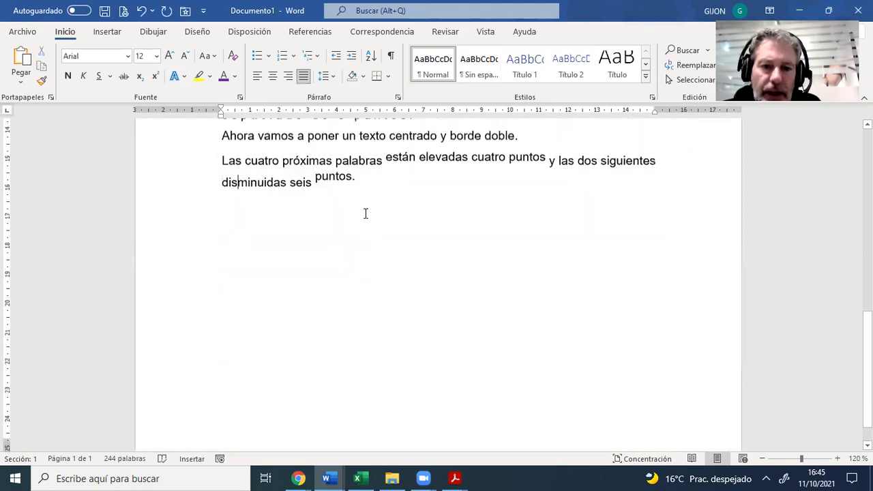
{"action": "left_click", "coordinate": [197, 230]}
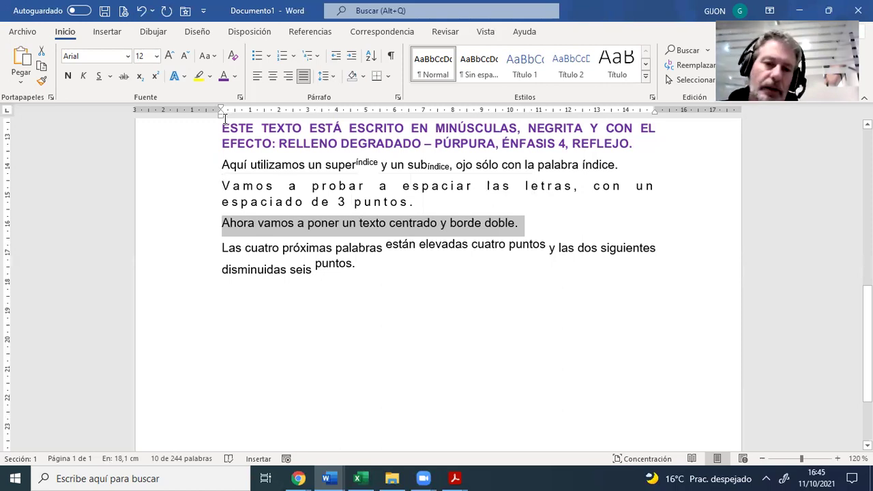
{"action": "left_click", "coordinate": [399, 98]}
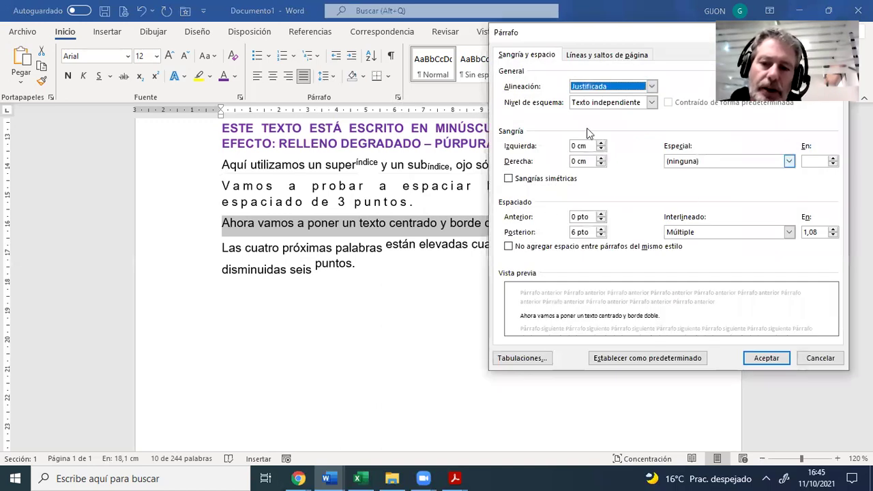
{"action": "left_click", "coordinate": [821, 358]}
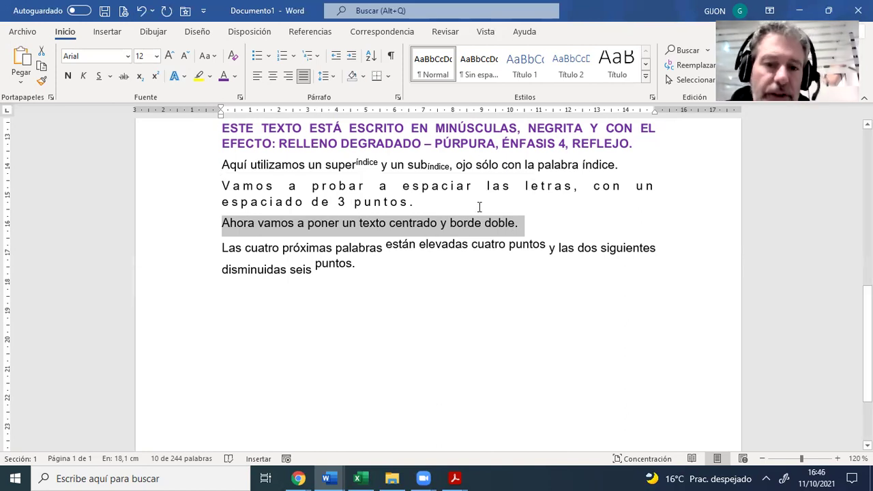
{"action": "left_click", "coordinate": [272, 77]}
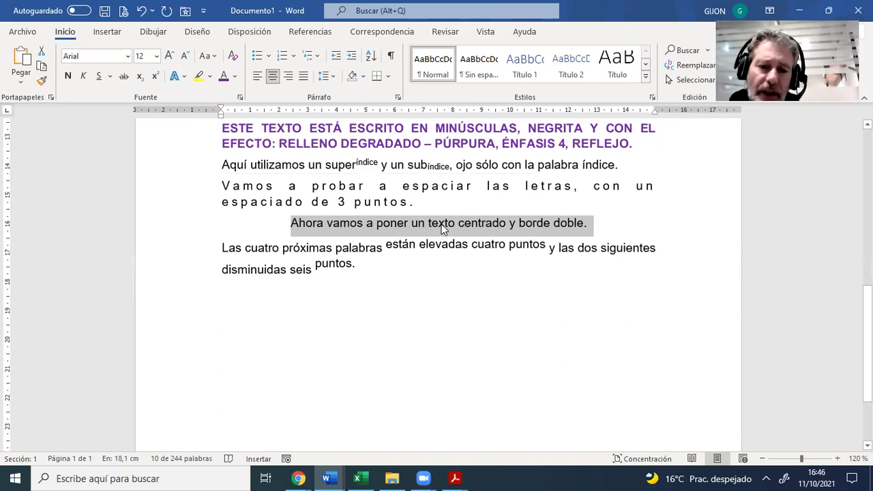
- Align the "Ahora vamos a poner un texto centrado" paragraph left with only the cursor inside it, and center it again
{"action": "left_click", "coordinate": [442, 229]}
{"action": "left_click", "coordinate": [259, 77]}
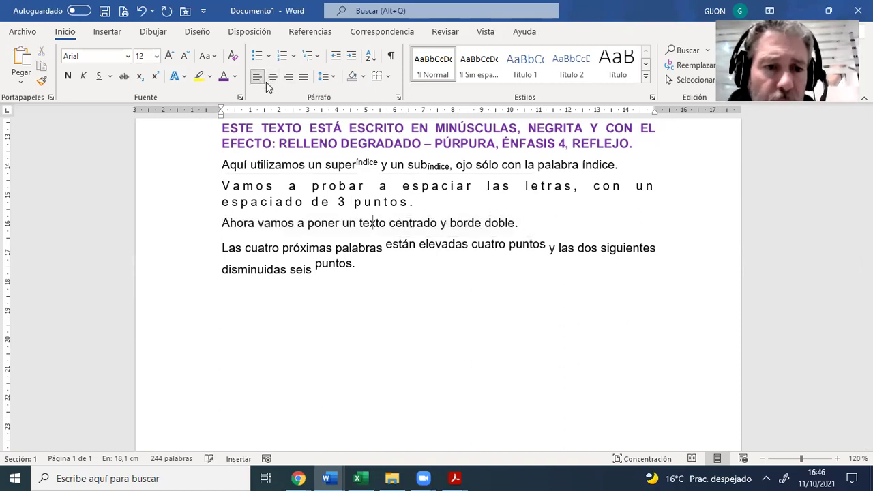
{"action": "left_click", "coordinate": [273, 83]}
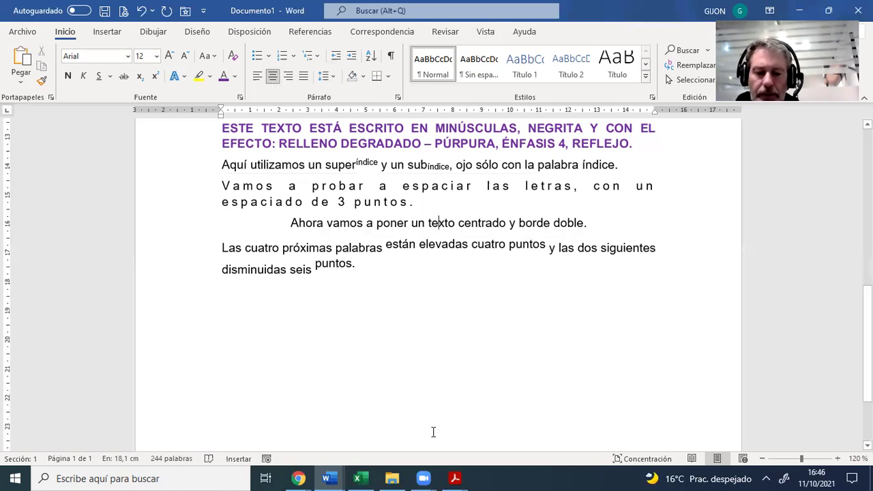
- Check the double-bordered paragraph in the Práctica 1 PDF and in the Word file Práctica 1. formato fuente.docx
{"action": "mouse_move", "coordinate": [457, 478]}
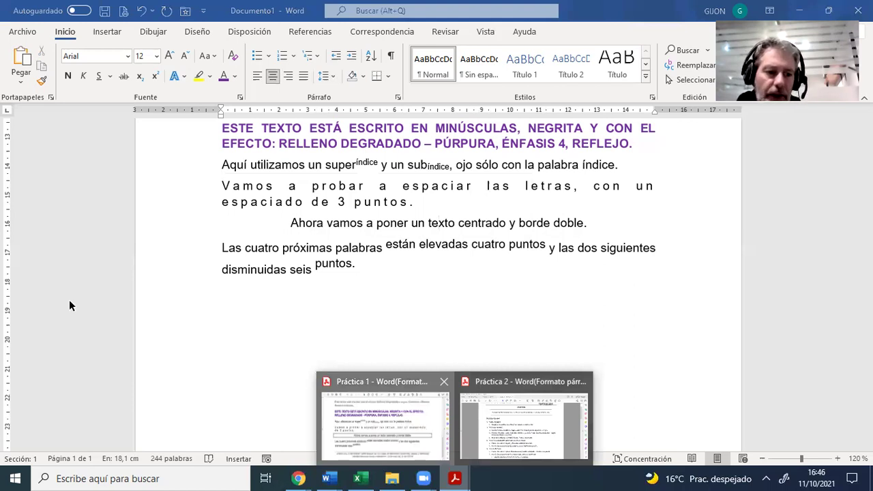
{"action": "left_click", "coordinate": [359, 382]}
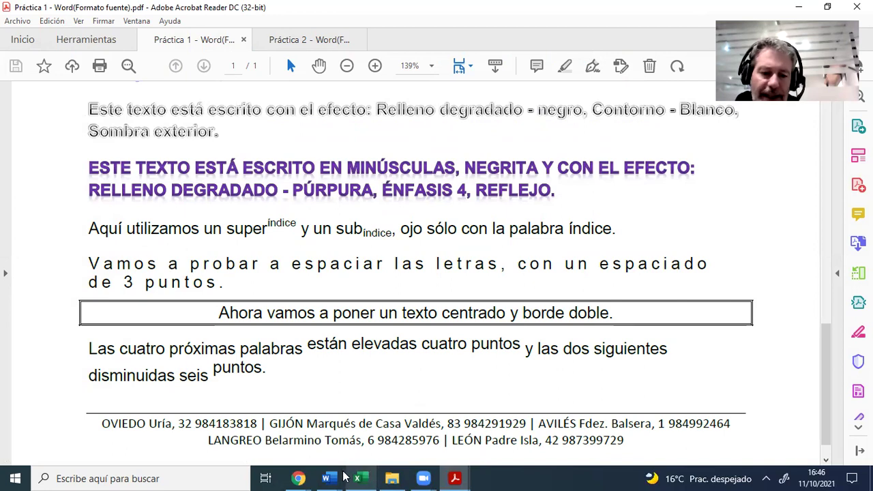
{"action": "mouse_move", "coordinate": [328, 478]}
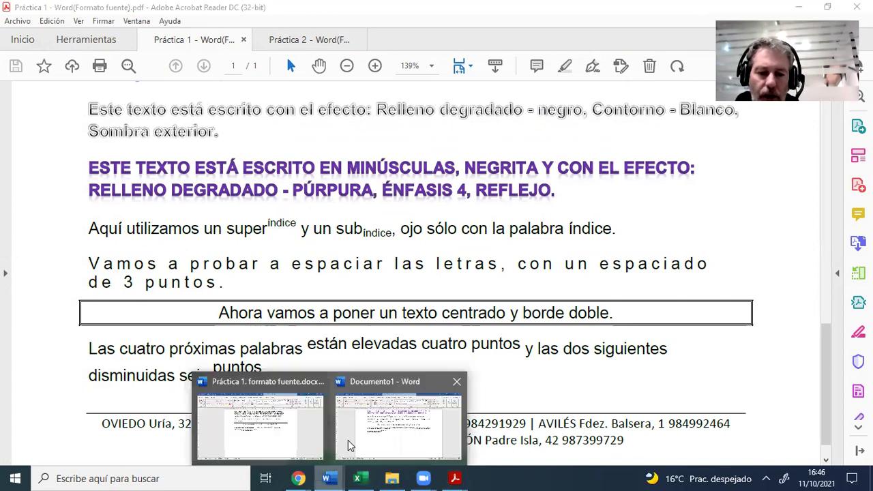
{"action": "left_click", "coordinate": [286, 440]}
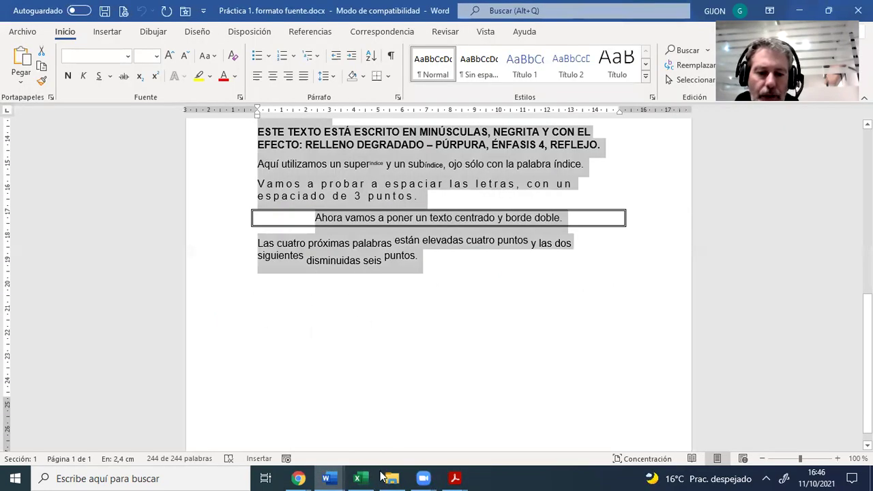
- Apply a ½ pto double-line box border to only the selected text "Ahora vamos a poner un texto centrado y borde doble." in Documento1
{"action": "mouse_move", "coordinate": [328, 479]}
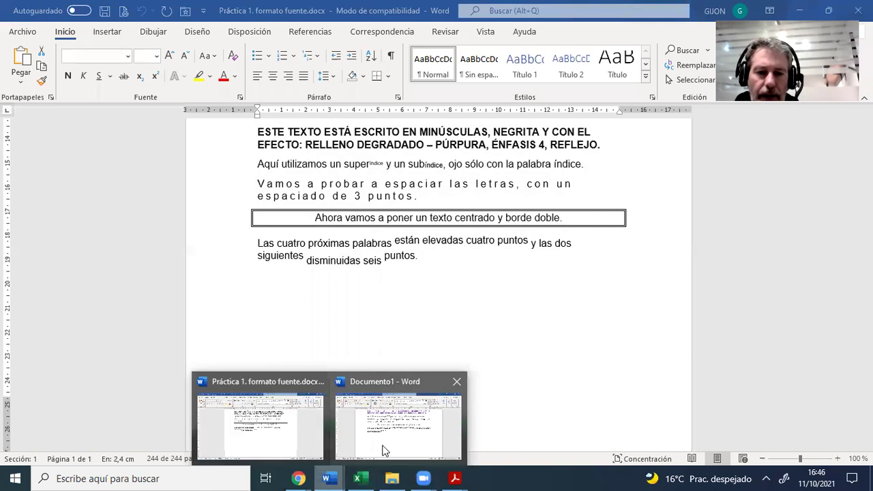
{"action": "left_click_drag", "start_coordinate": [476, 224], "coordinate": [590, 225]}
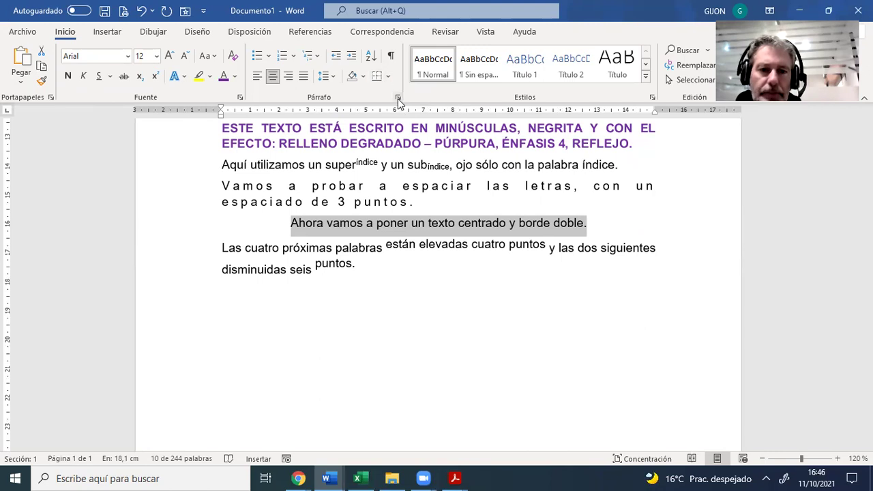
{"action": "left_click", "coordinate": [388, 76]}
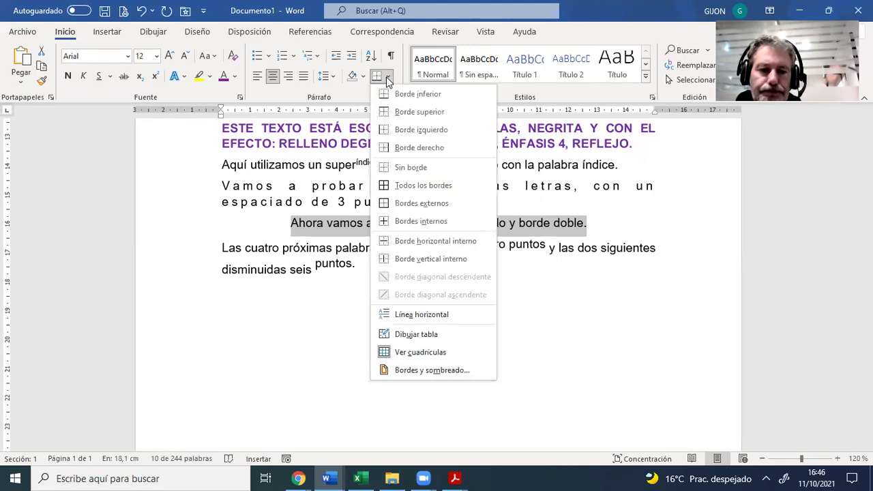
{"action": "left_click", "coordinate": [412, 371]}
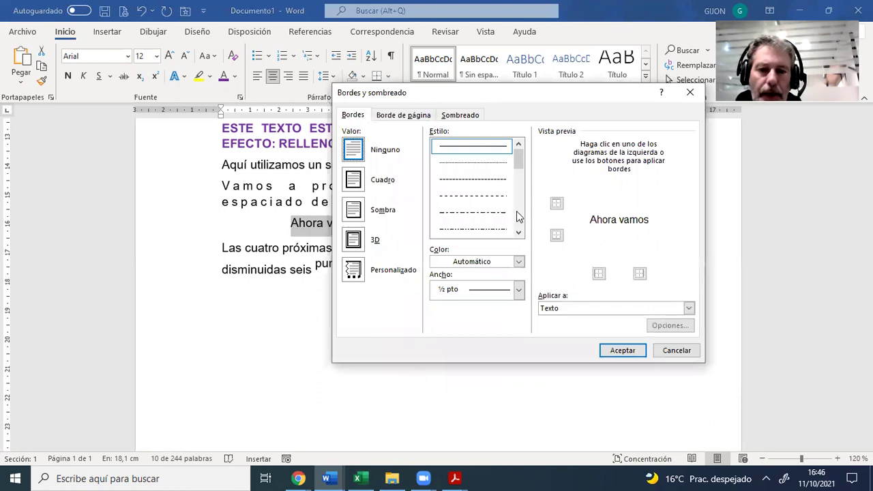
{"action": "left_click", "coordinate": [518, 233]}
{"action": "left_click", "coordinate": [488, 229]}
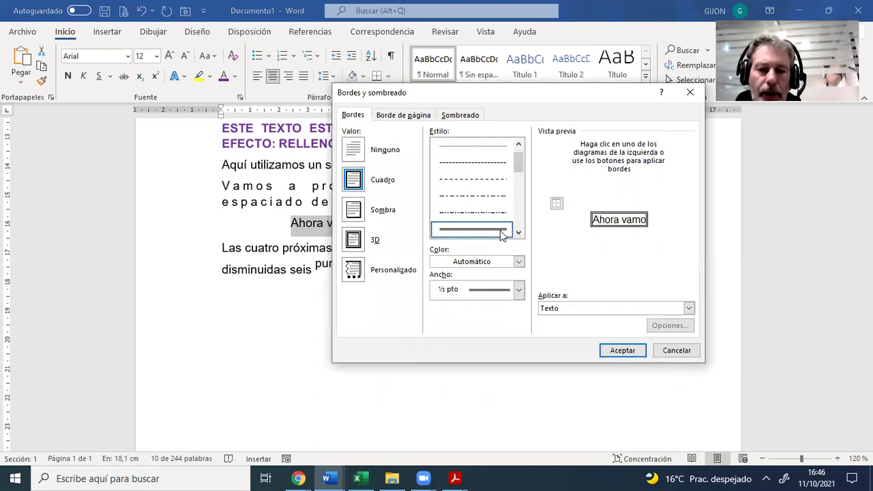
{"action": "left_click", "coordinate": [620, 351]}
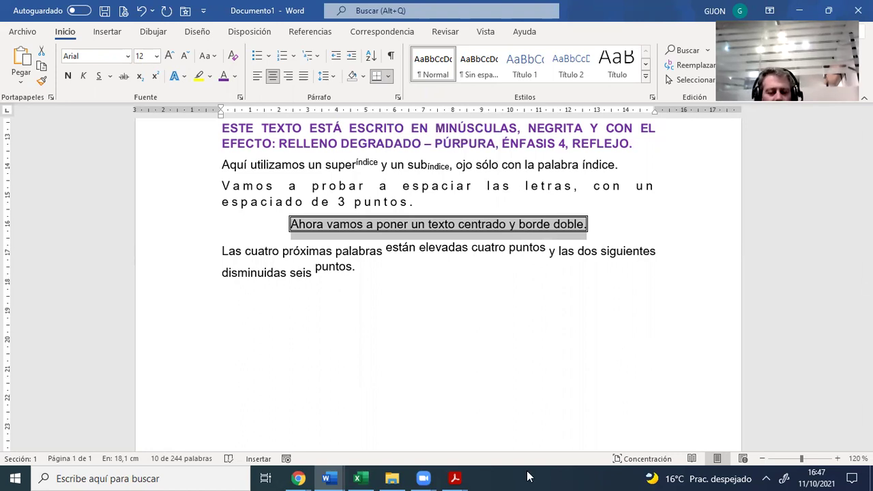
- Show the formatting marks and compare the bordered paragraph with the Práctica 1 PDF and Práctica 1. formato fuente.docx
{"action": "left_click", "coordinate": [391, 56]}
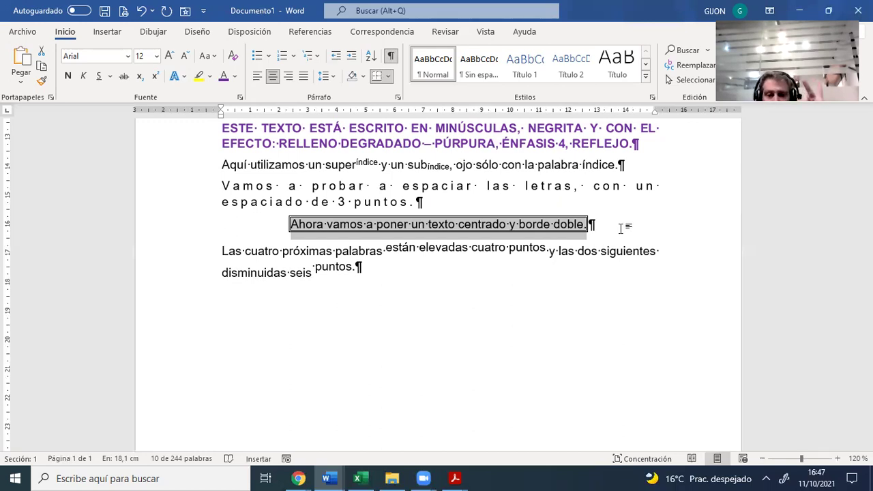
{"action": "left_click", "coordinate": [459, 476]}
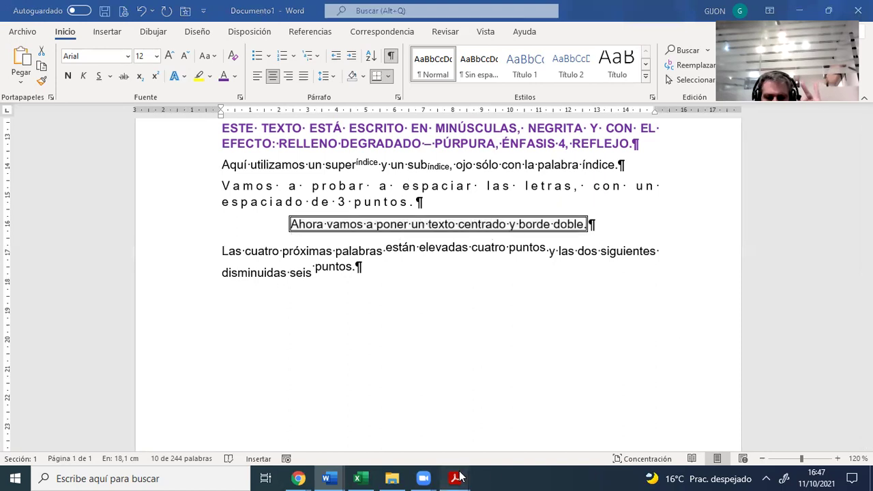
{"action": "left_click", "coordinate": [385, 423]}
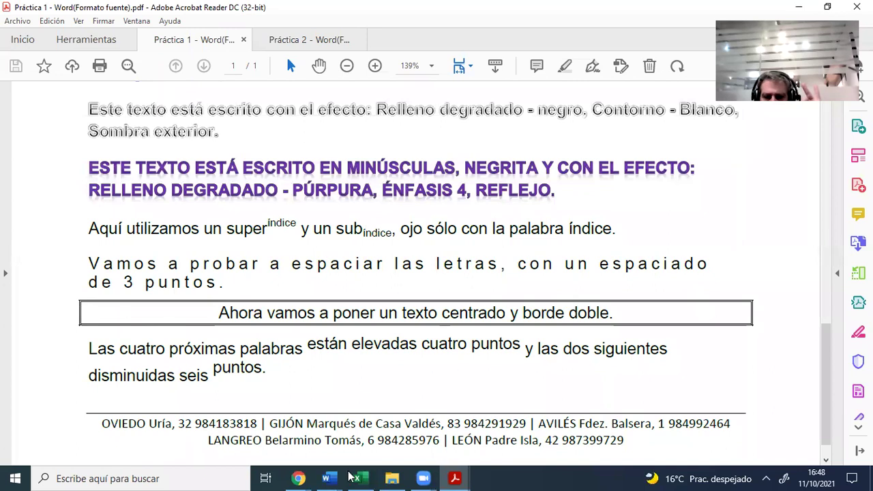
{"action": "mouse_move", "coordinate": [339, 477]}
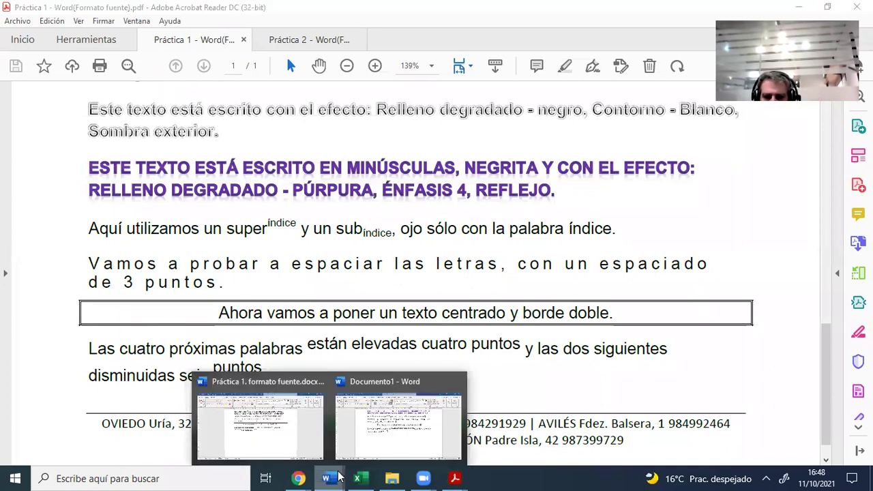
{"action": "left_click", "coordinate": [294, 441]}
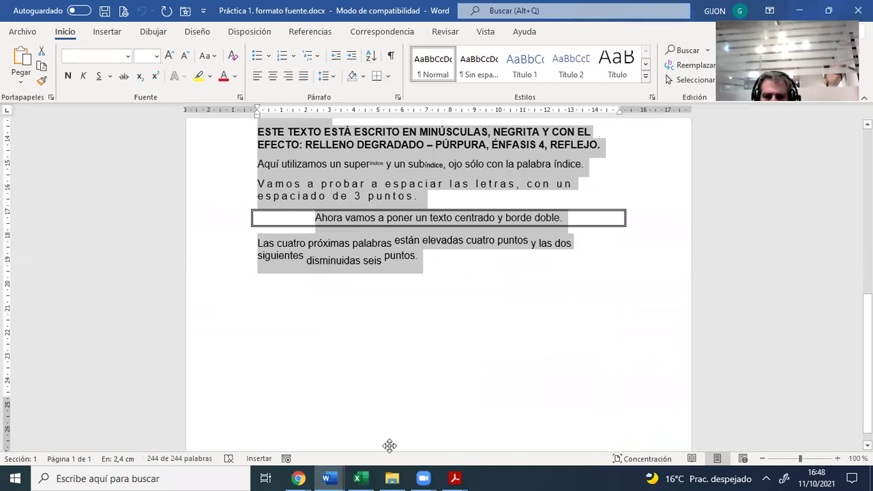
{"action": "key", "text": "alt+Tab"}
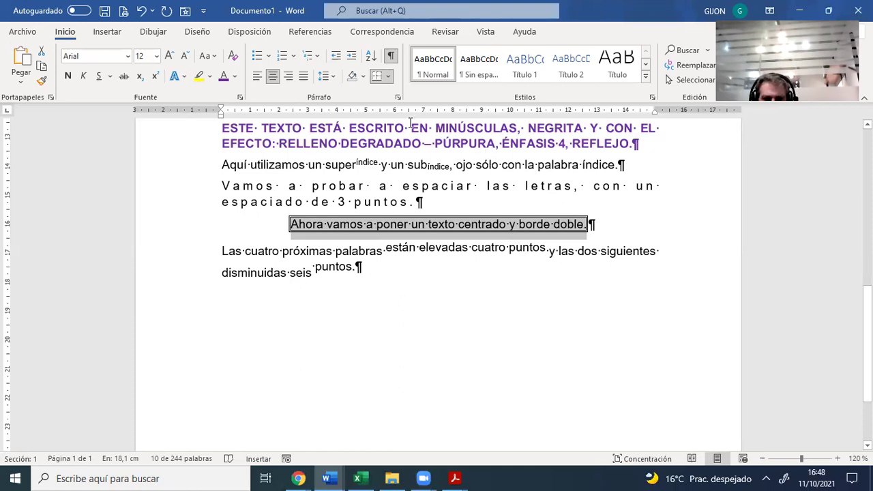
- Undo the text border and apply a double outside border to the whole centered paragraph with only the cursor inside it
{"action": "left_click", "coordinate": [142, 11]}
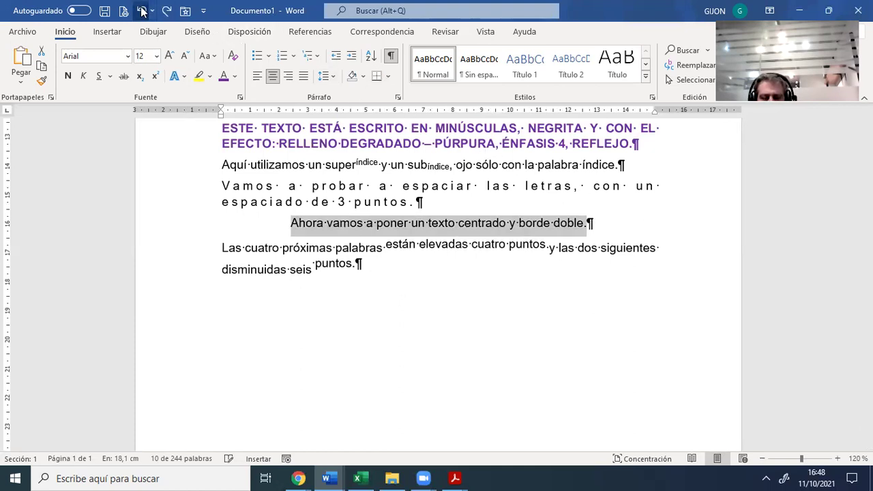
{"action": "left_click", "coordinate": [437, 226]}
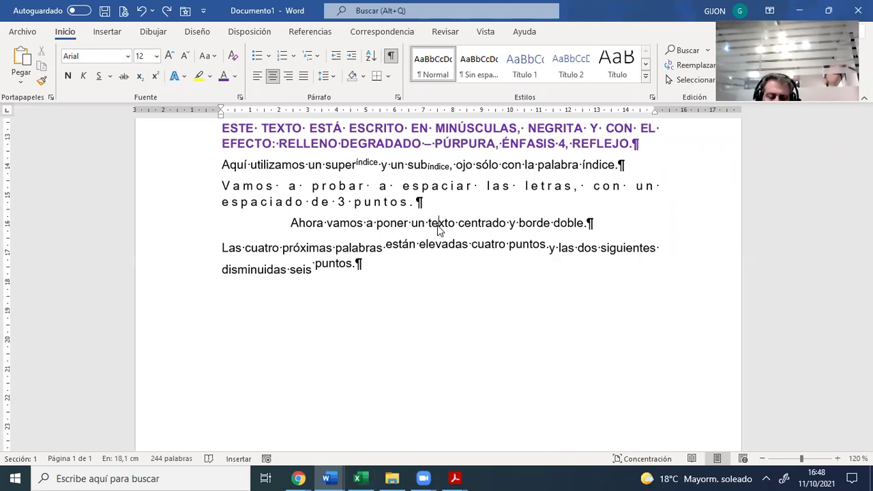
{"action": "left_click", "coordinate": [389, 77]}
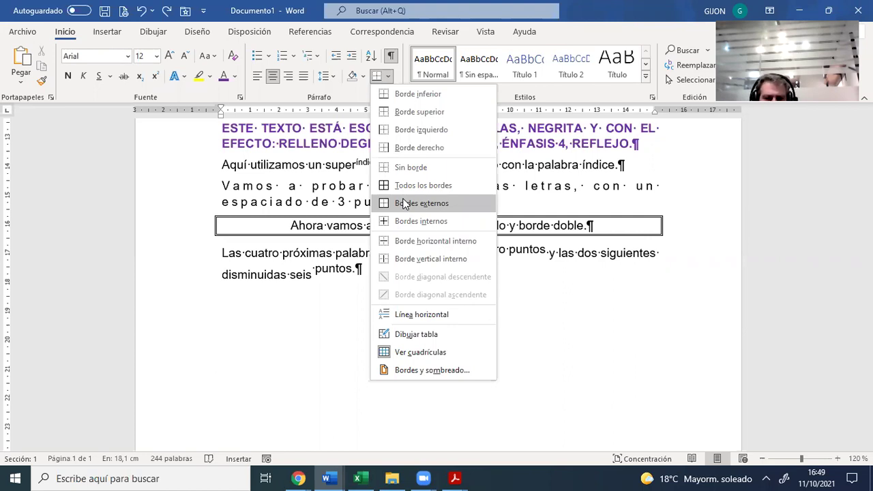
{"action": "left_click", "coordinate": [462, 206]}
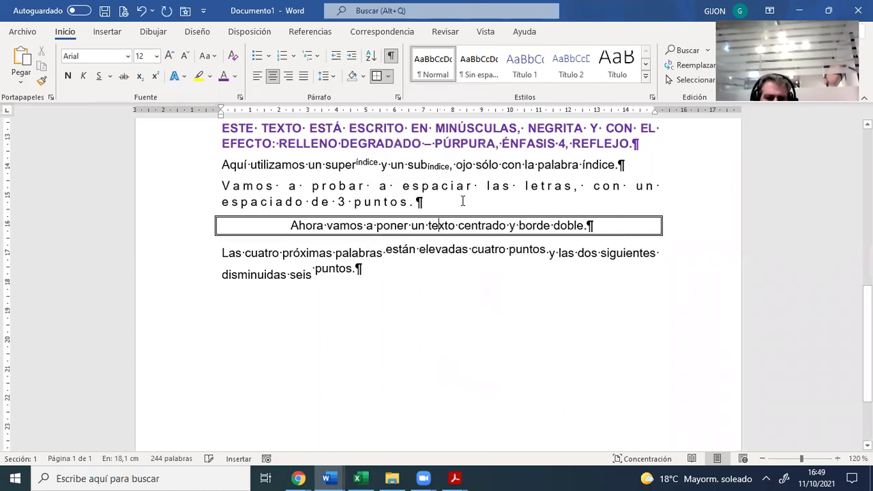
- Review the border settings of the double-bordered paragraph, including which elements the border can apply to, and accept Párrafo
{"action": "left_click", "coordinate": [389, 77]}
{"action": "left_click", "coordinate": [407, 372]}
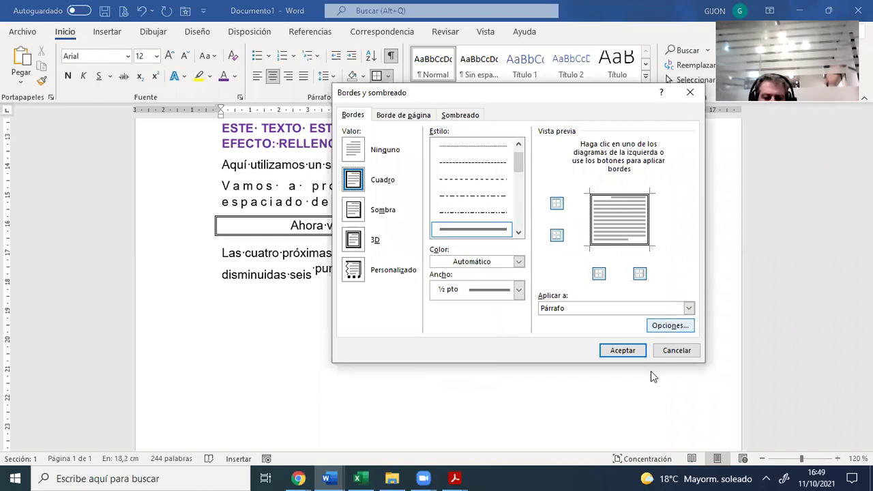
{"action": "left_click", "coordinate": [689, 308]}
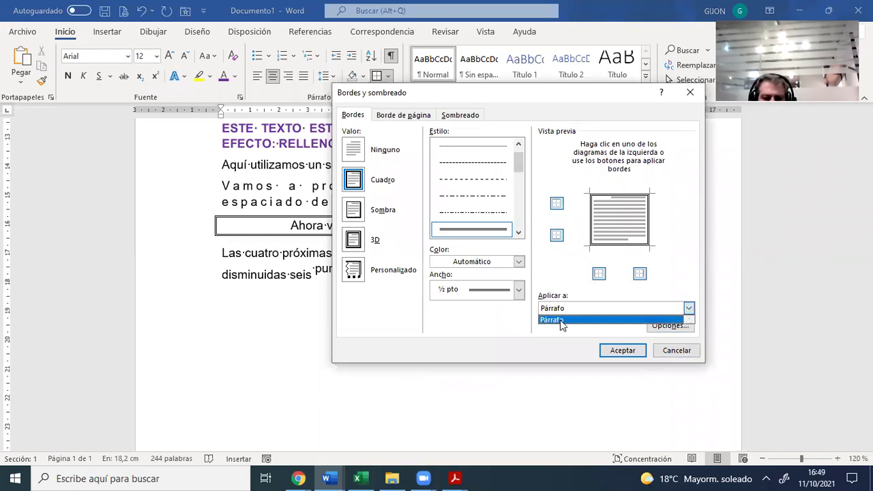
{"action": "left_click", "coordinate": [623, 350]}
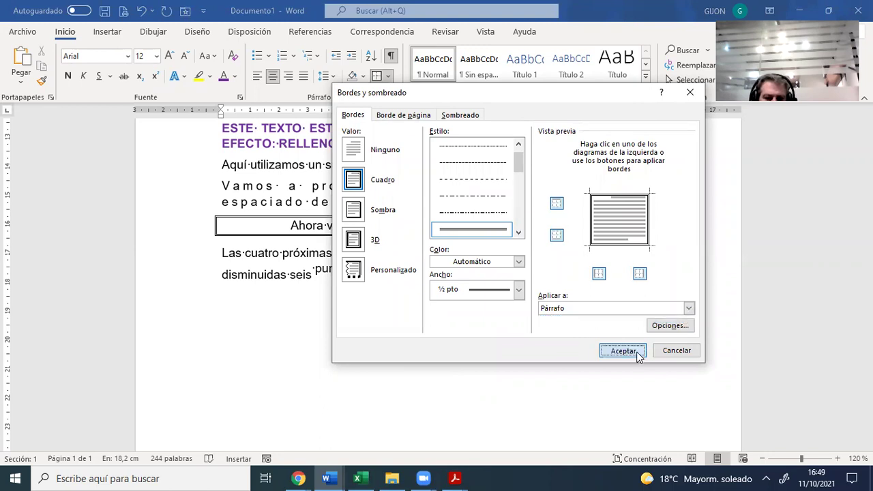
- Select the bordered paragraph's text without its paragraph mark and add a red 1 ½ pto dash-dot-dot box border applied to Texto
{"action": "left_click_drag", "start_coordinate": [289, 224], "coordinate": [601, 227]}
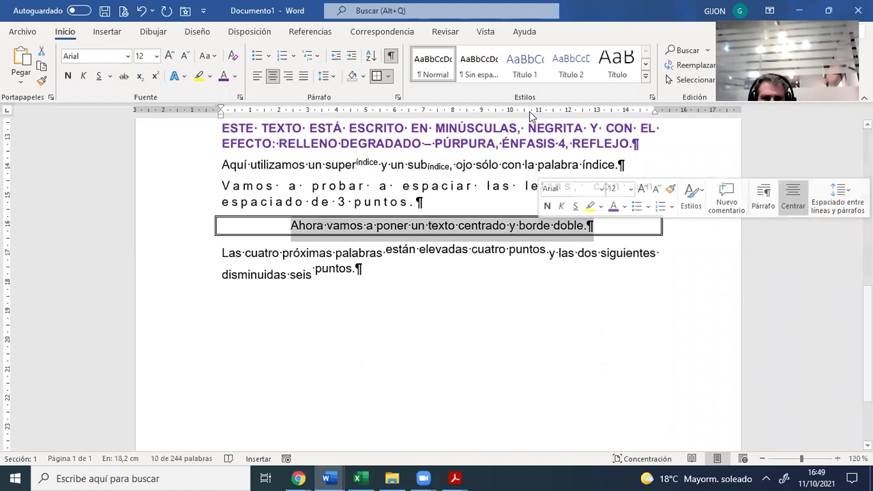
{"action": "left_click_drag", "start_coordinate": [314, 226], "coordinate": [391, 225]}
{"action": "left_click_drag", "start_coordinate": [537, 222], "coordinate": [589, 225]}
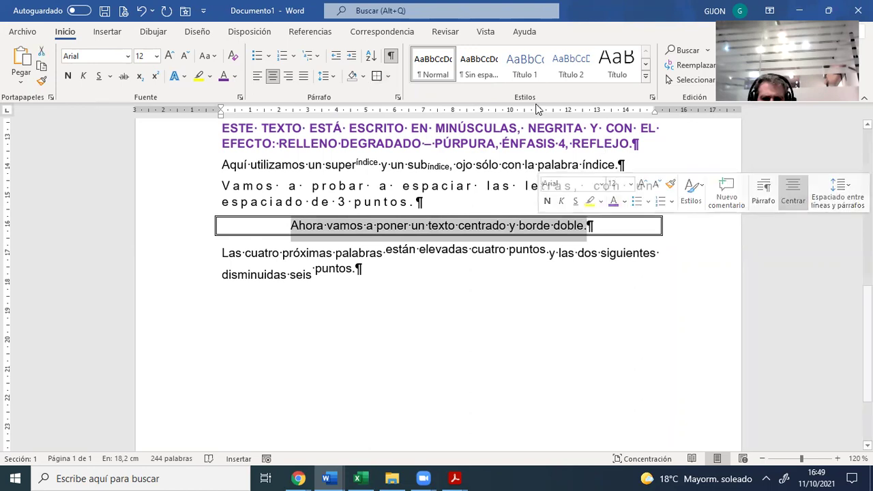
{"action": "left_click", "coordinate": [389, 77]}
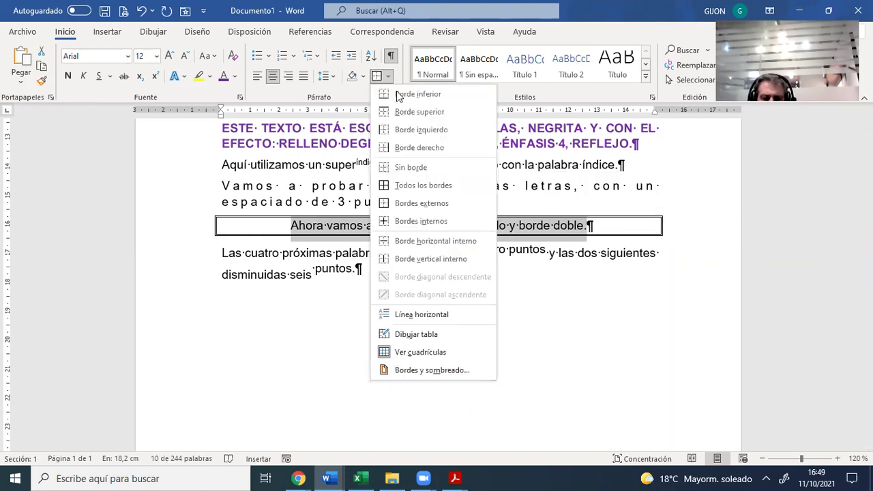
{"action": "left_click", "coordinate": [450, 367]}
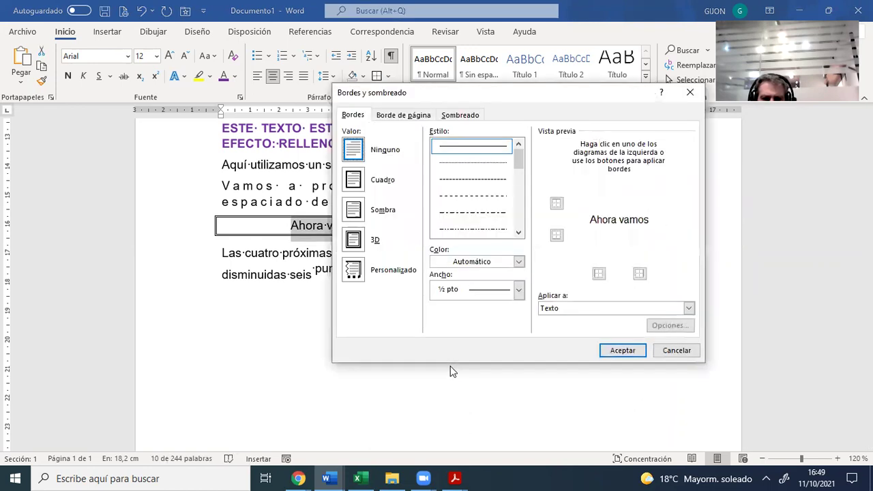
{"action": "left_click", "coordinate": [565, 313]}
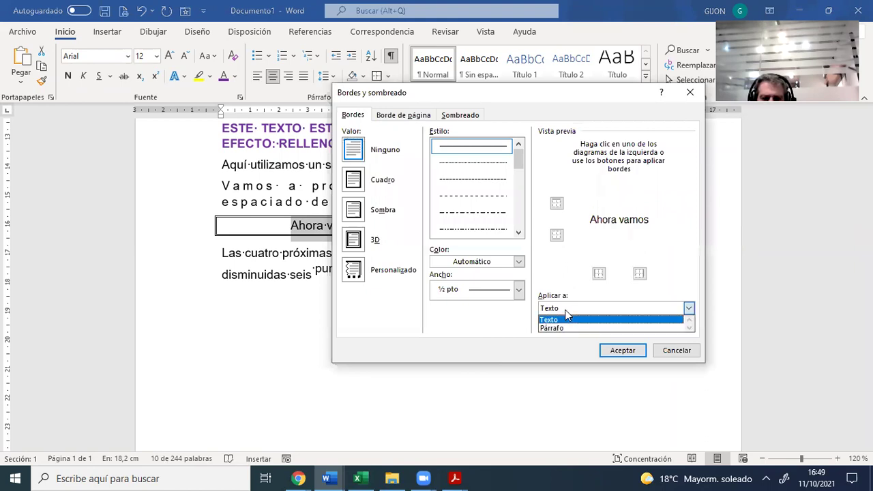
{"action": "left_click", "coordinate": [566, 319]}
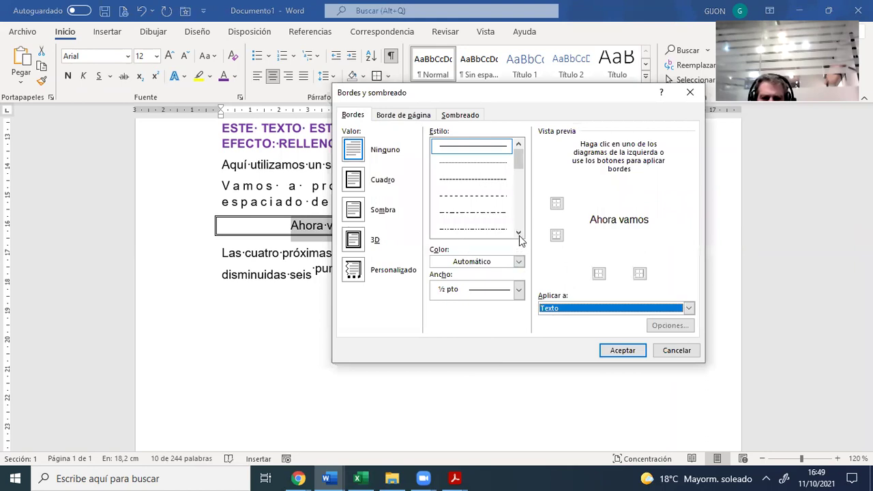
{"action": "left_click", "coordinate": [496, 232]}
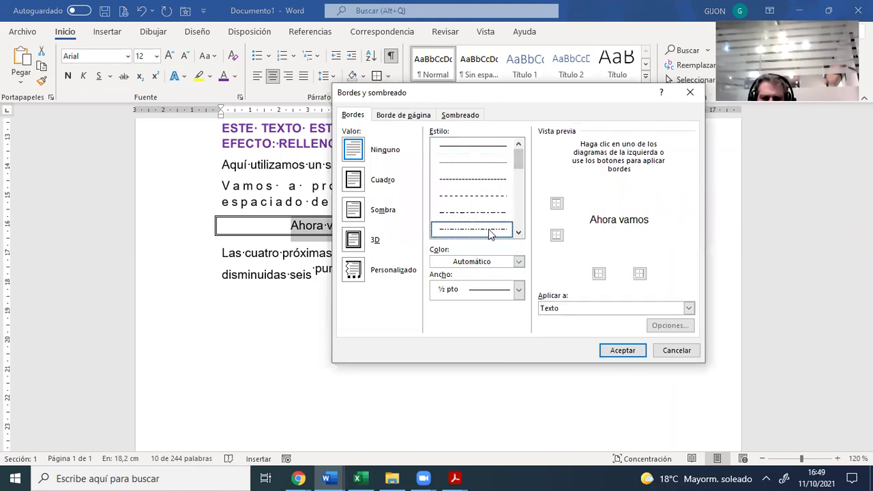
{"action": "left_click", "coordinate": [519, 289]}
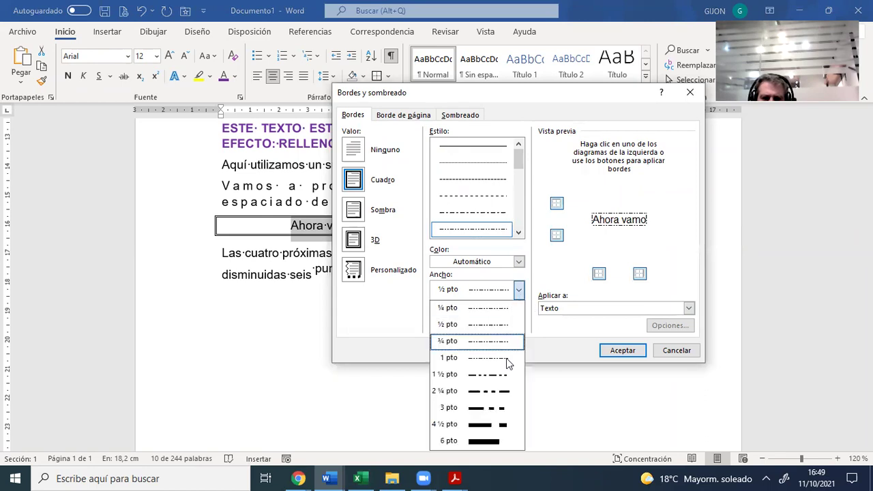
{"action": "left_click", "coordinate": [505, 375]}
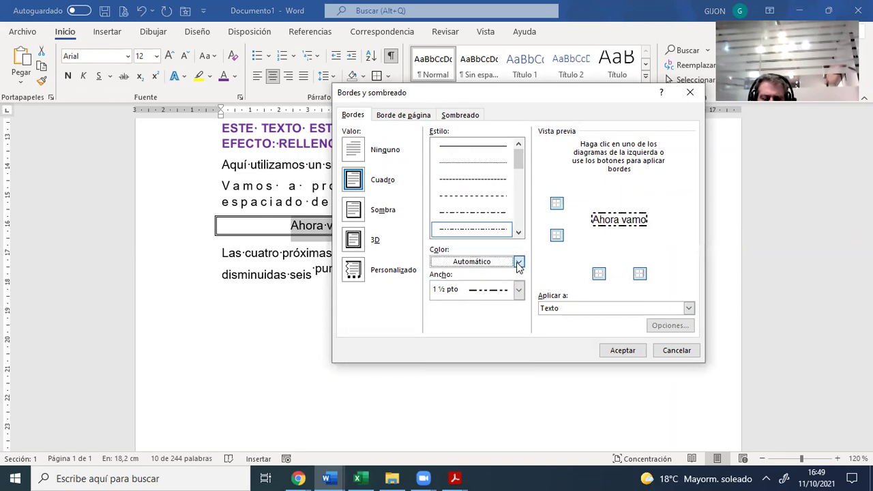
{"action": "left_click", "coordinate": [519, 262]}
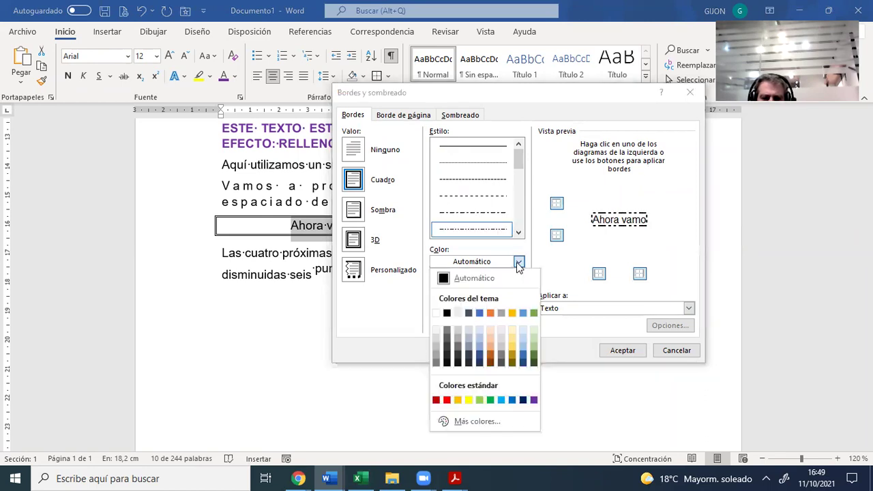
{"action": "left_click", "coordinate": [447, 400]}
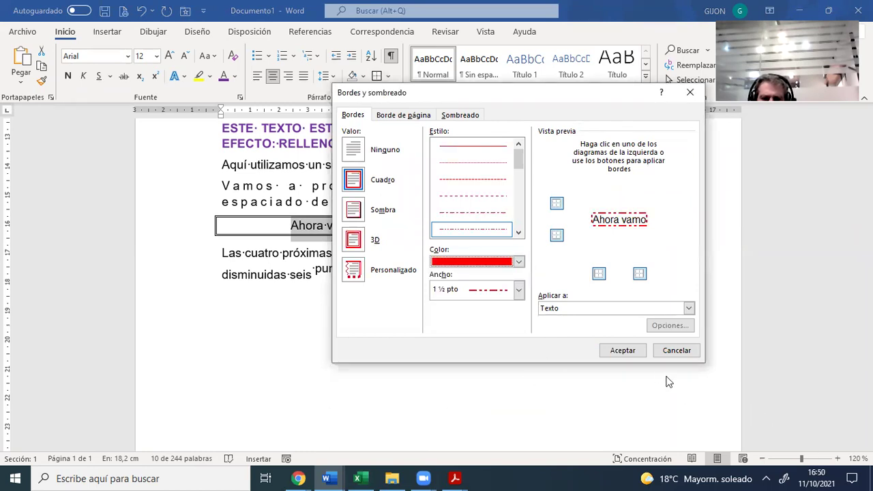
{"action": "left_click", "coordinate": [622, 351]}
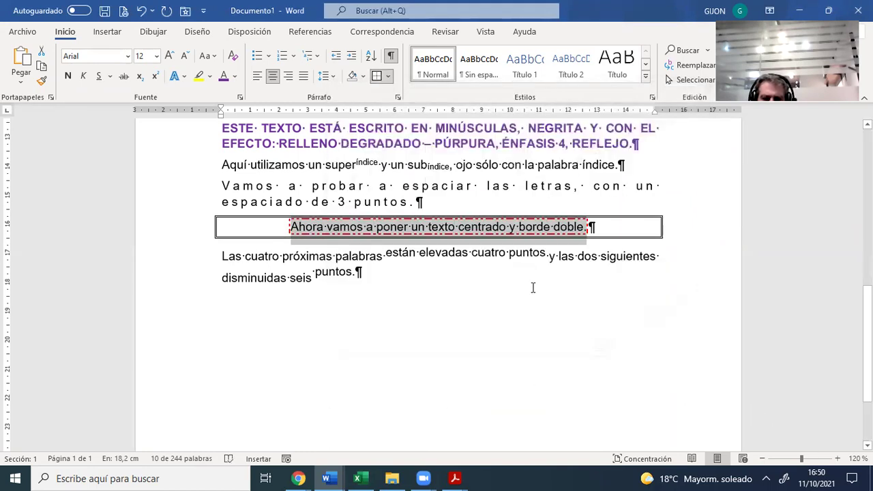
- Deselect the bordered text and hide the formatting marks
{"action": "left_click", "coordinate": [577, 295]}
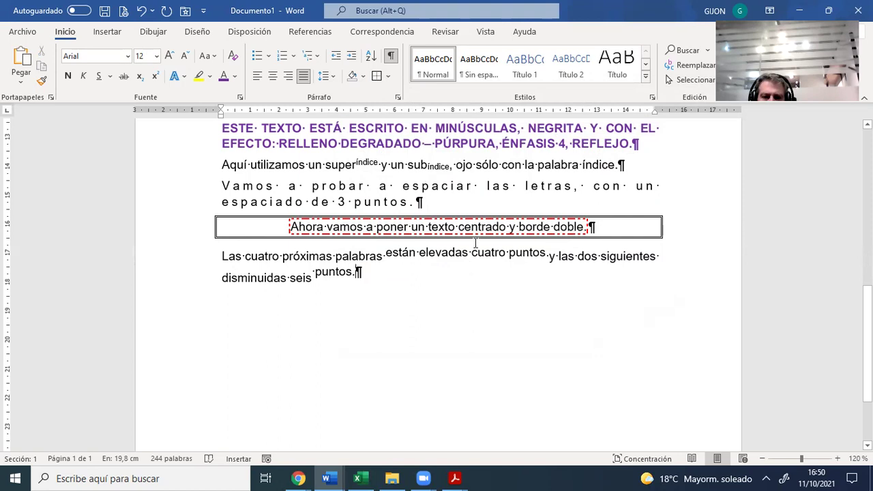
{"action": "left_click", "coordinate": [392, 57]}
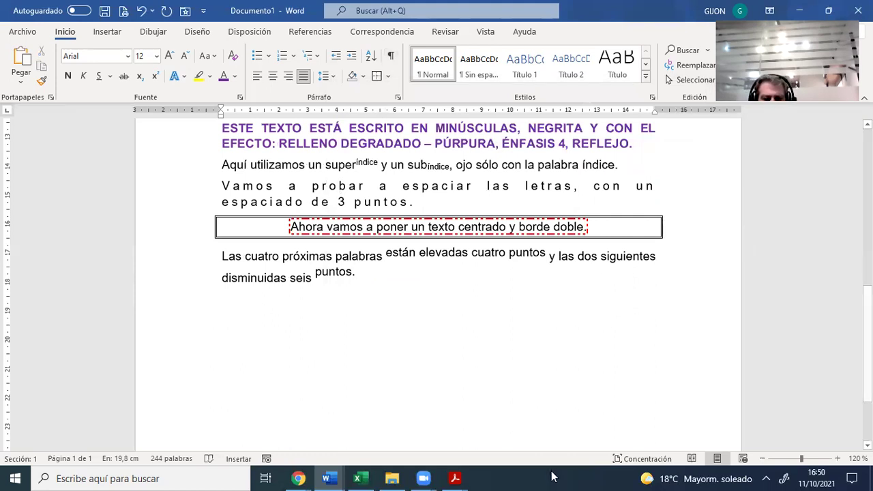
- Add a triple-line ½ pto box page border to the whole document and check it along the full page
{"action": "left_click", "coordinate": [494, 229]}
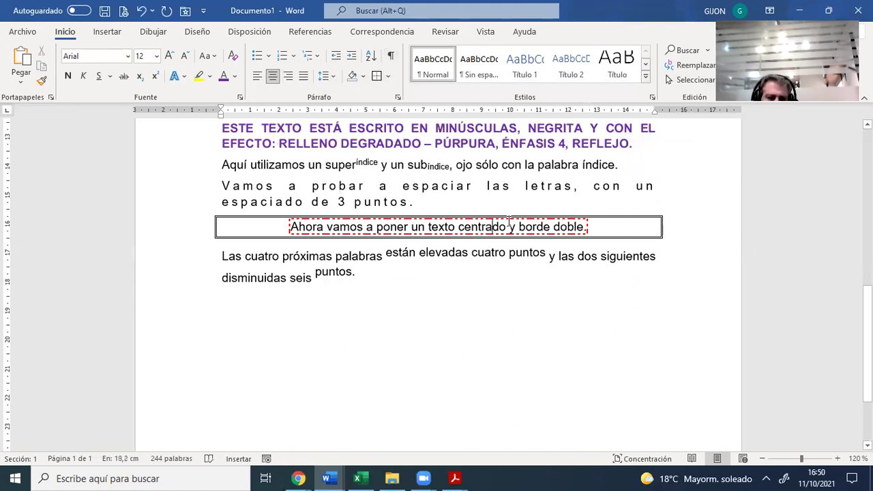
{"action": "left_click", "coordinate": [387, 76]}
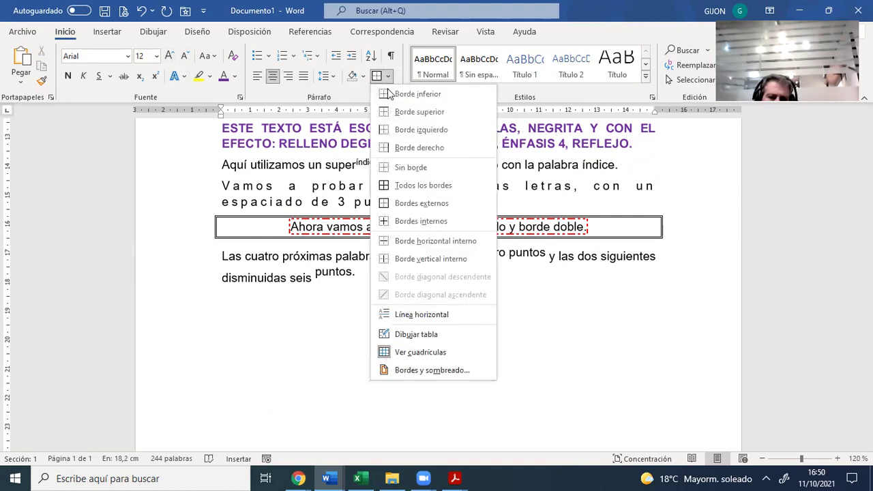
{"action": "left_click", "coordinate": [432, 370]}
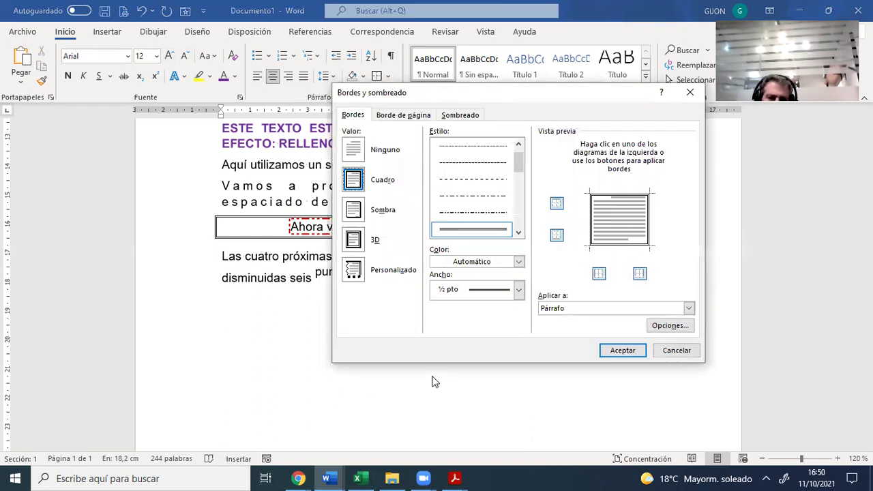
{"action": "left_click", "coordinate": [411, 120]}
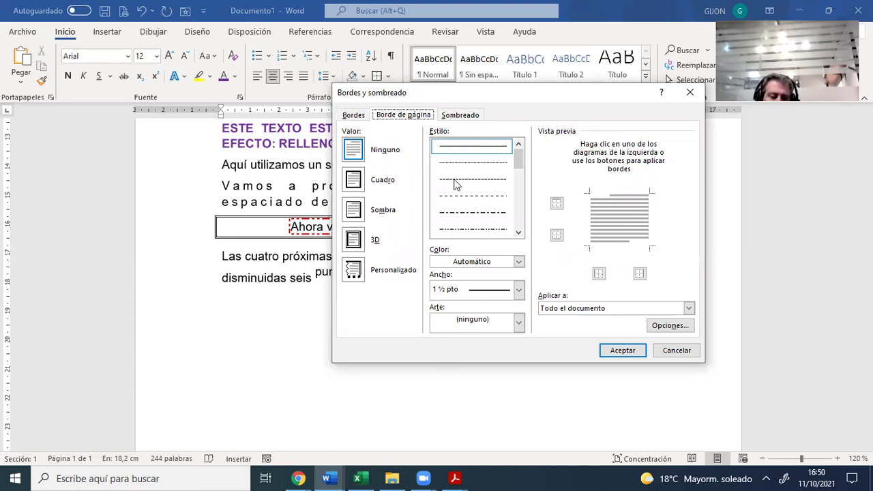
{"action": "left_click", "coordinate": [518, 233]}
{"action": "left_click", "coordinate": [519, 233]}
{"action": "left_click", "coordinate": [491, 230]}
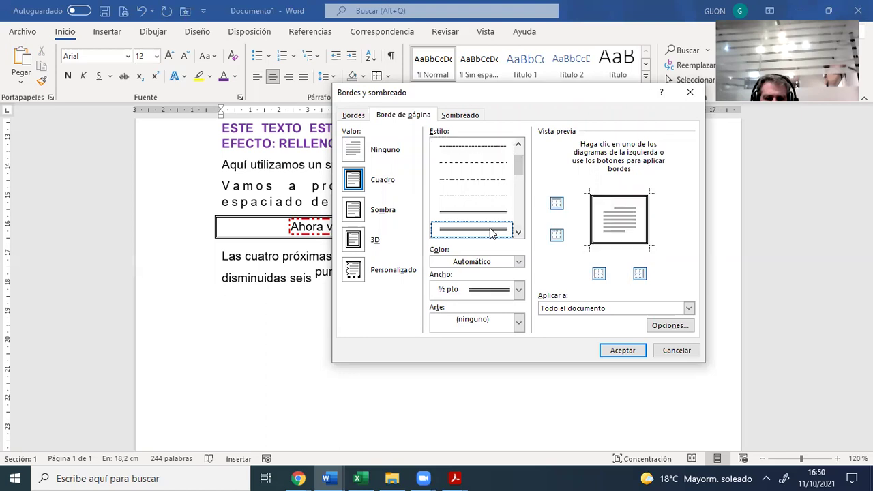
{"action": "left_click", "coordinate": [623, 350]}
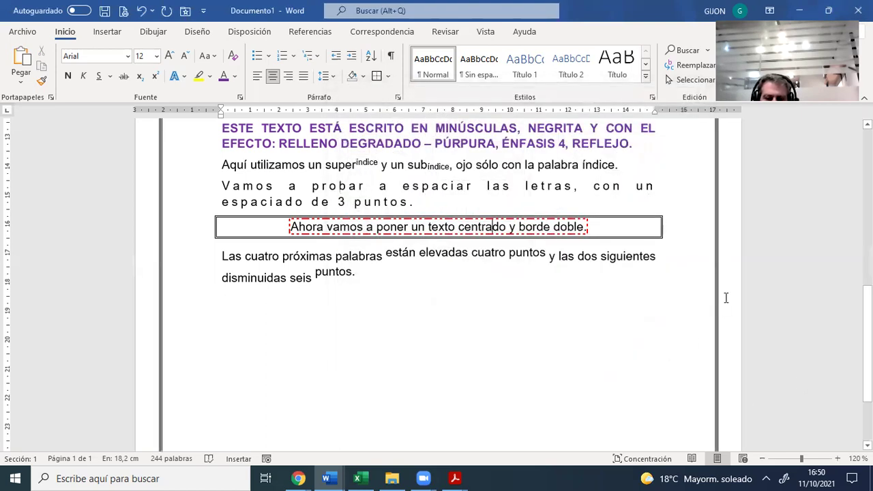
{"action": "scroll", "coordinate": [725, 300], "scroll_direction": "down", "scroll_amount": 3}
{"action": "scroll", "coordinate": [725, 302], "scroll_direction": "up", "scroll_amount": 10}
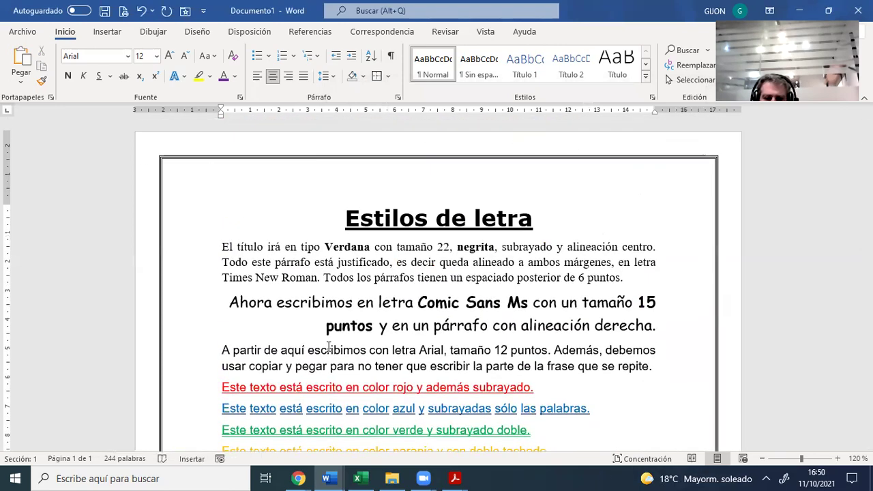
{"action": "scroll", "coordinate": [722, 326], "scroll_direction": "down", "scroll_amount": 10}
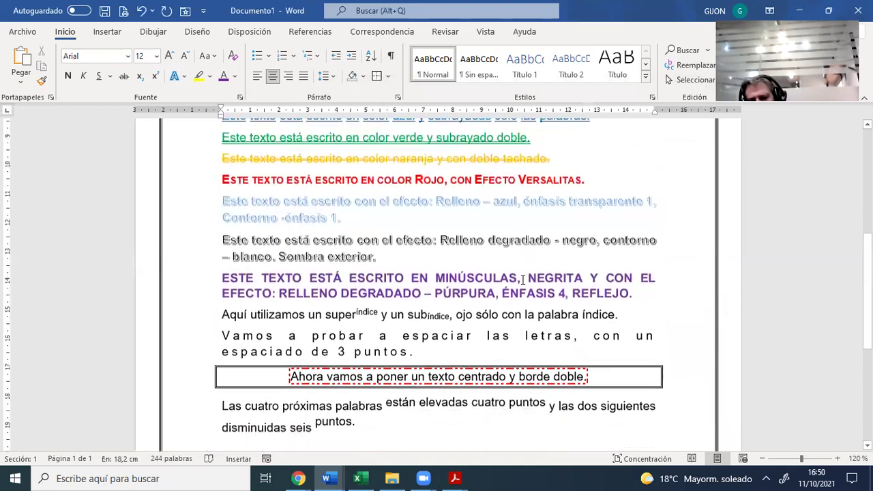
{"action": "scroll", "coordinate": [691, 322], "scroll_direction": "down", "scroll_amount": 2}
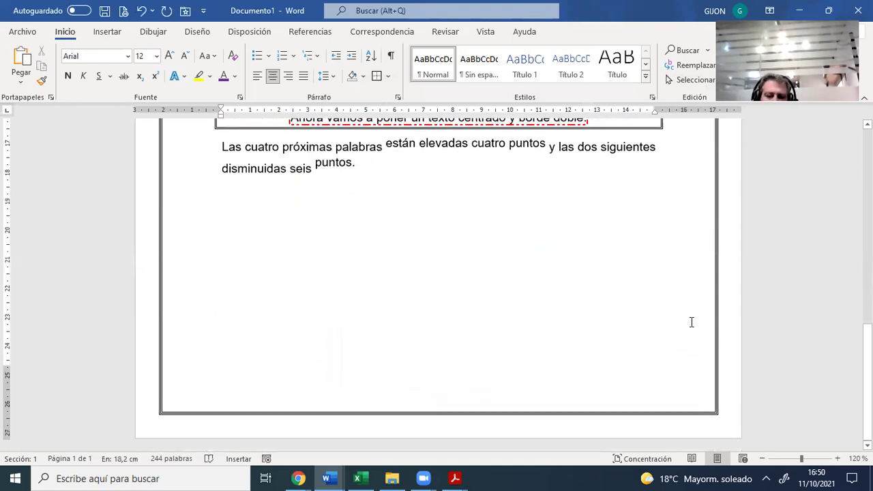
{"action": "scroll", "coordinate": [692, 322], "scroll_direction": "up", "scroll_amount": 2}
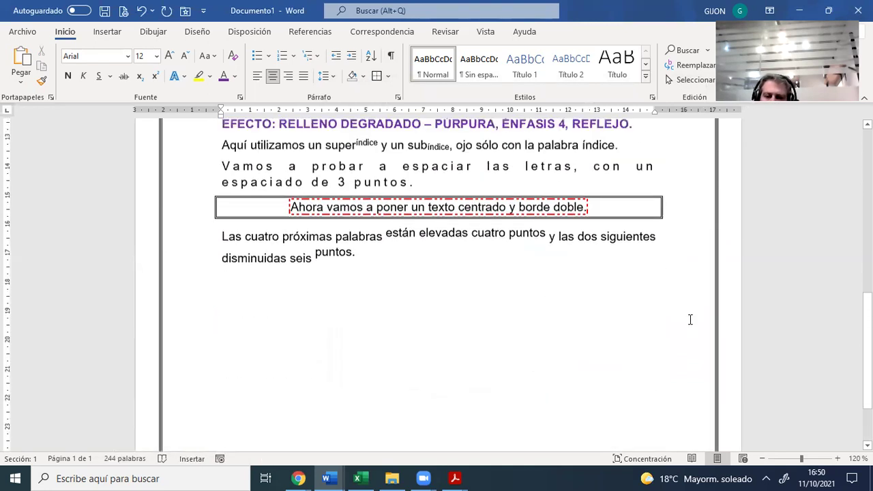
{"action": "scroll", "coordinate": [690, 319], "scroll_direction": "up", "scroll_amount": 10}
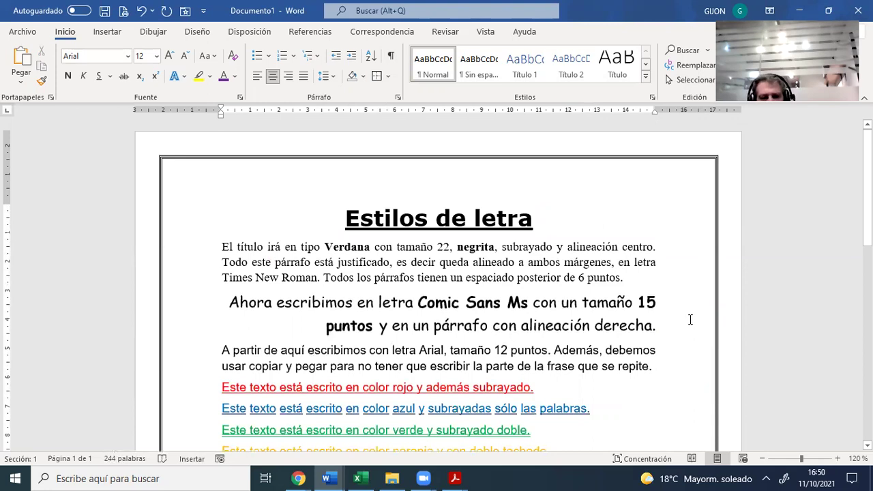
- Add an empty paragraph at the end of the document and draw a text box about 7 by 3 cm beneath it
{"action": "key", "text": "ctrl+End"}
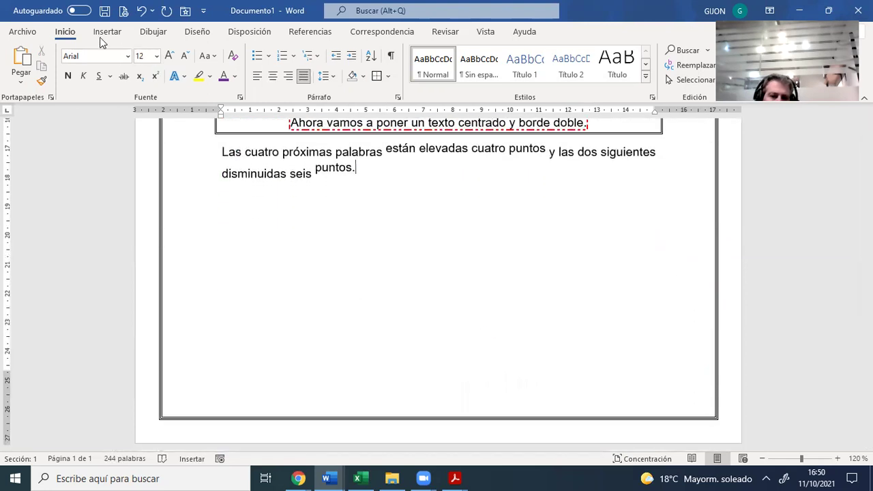
{"action": "key", "text": "Return"}
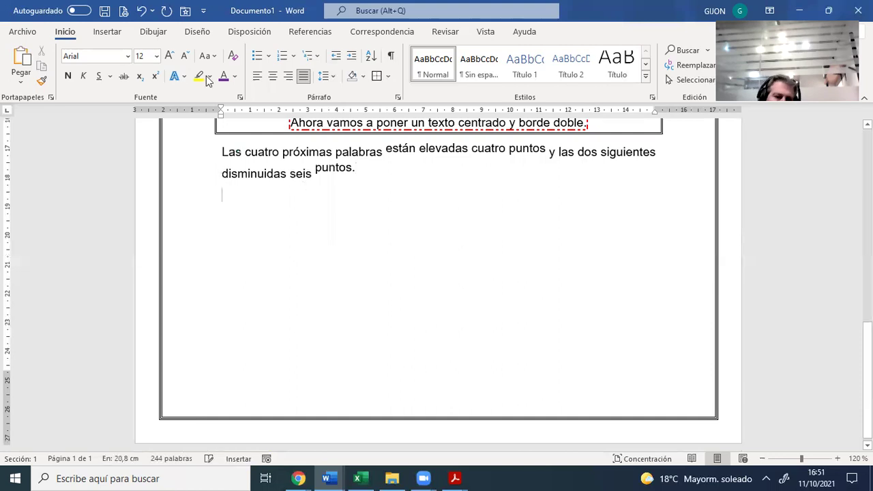
{"action": "left_click", "coordinate": [106, 36]}
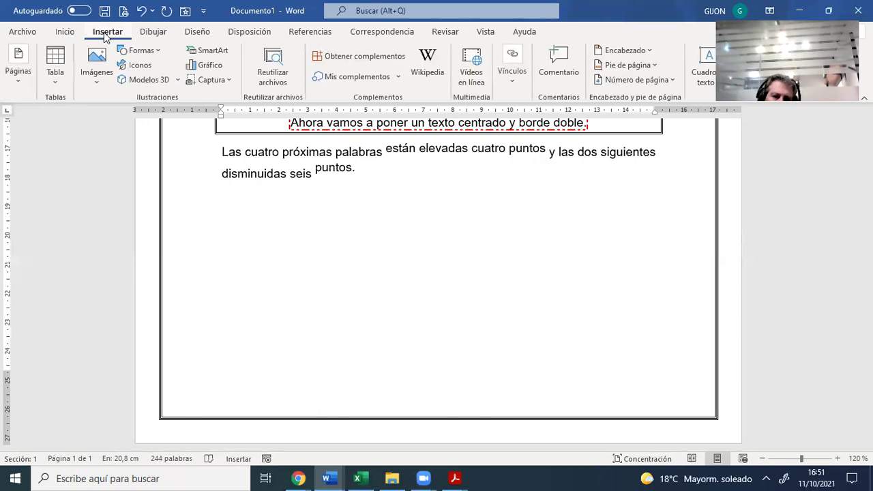
{"action": "left_click", "coordinate": [161, 50]}
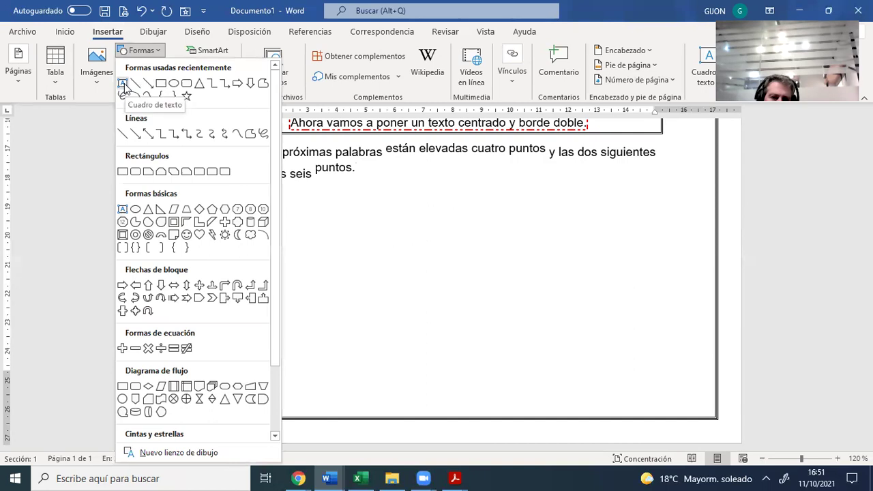
{"action": "left_click", "coordinate": [123, 85]}
{"action": "left_click_drag", "start_coordinate": [316, 199], "coordinate": [522, 283]}
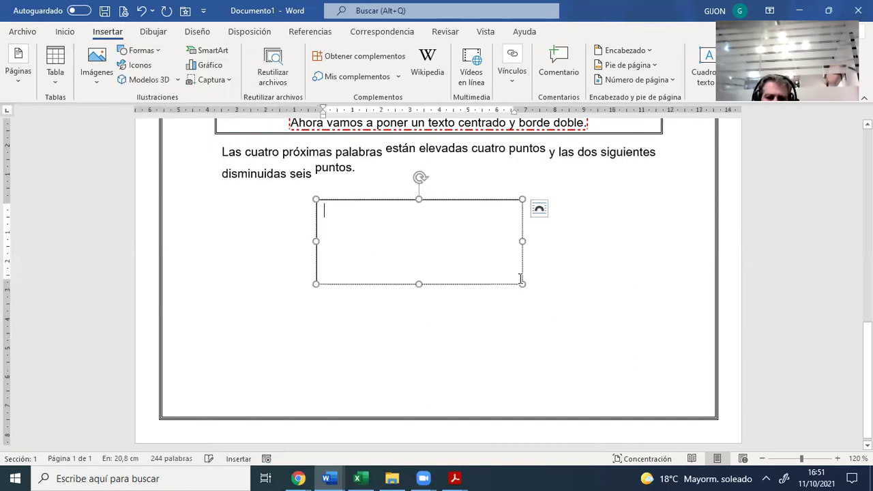
- Set the text box's outline thickness to 1½ pto and deselect the box
{"action": "left_click", "coordinate": [590, 32]}
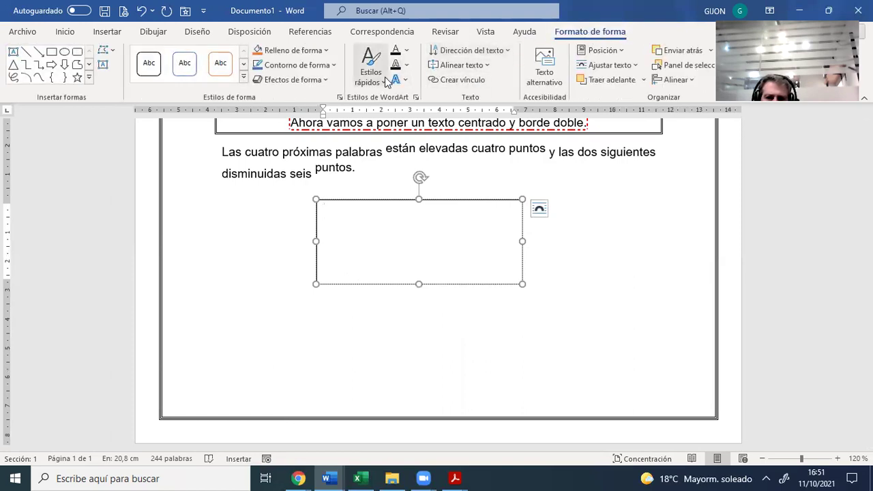
{"action": "left_click", "coordinate": [331, 67]}
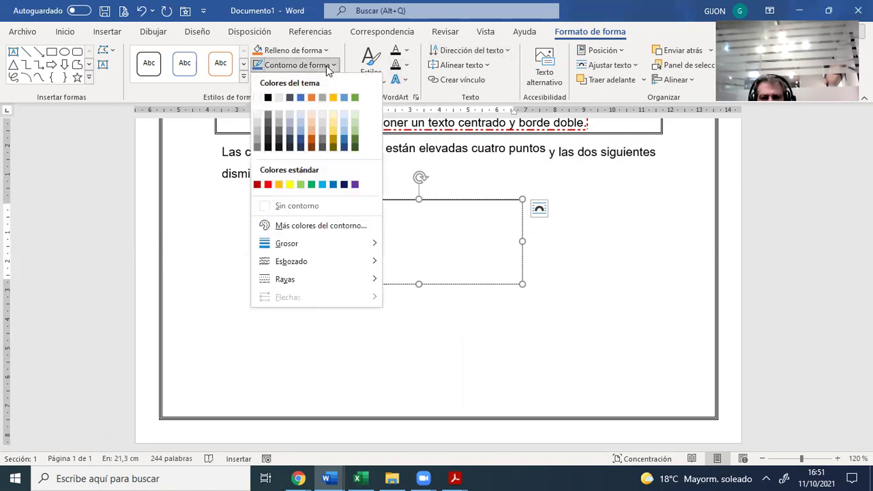
{"action": "left_click", "coordinate": [310, 246]}
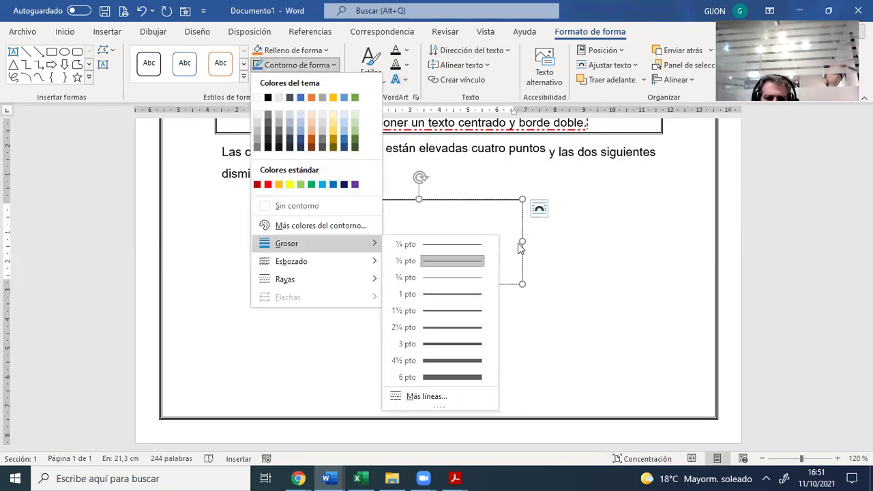
{"action": "left_click", "coordinate": [474, 312]}
{"action": "left_click", "coordinate": [598, 306]}
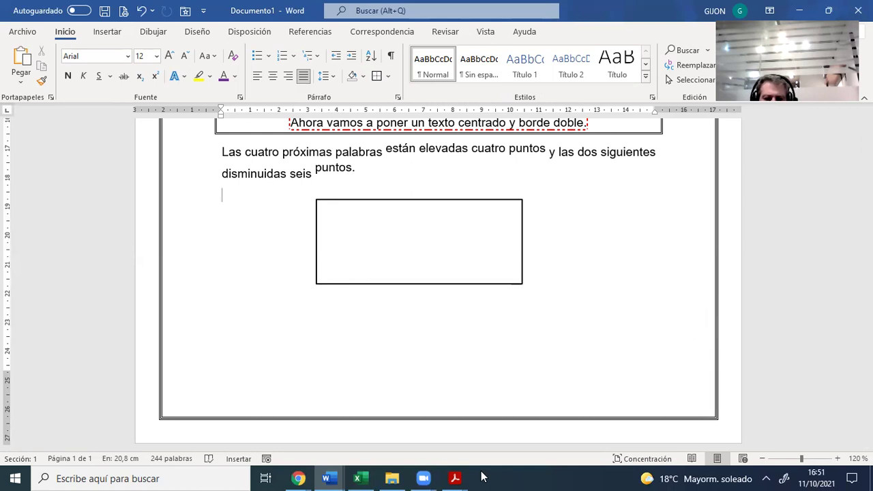
- Switch to the Práctica 2 PDF in Acrobat Reader to check its page layout instructions, and return to Documento1
{"action": "left_click", "coordinate": [456, 478]}
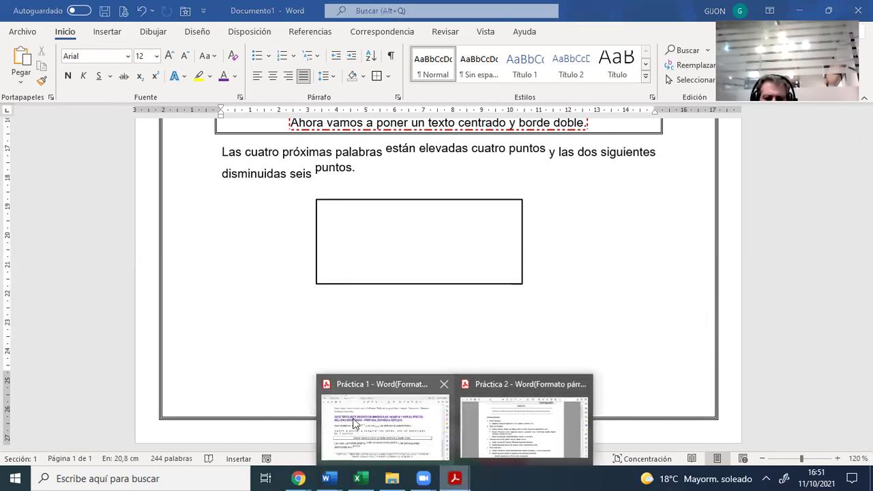
{"action": "left_click", "coordinate": [476, 429]}
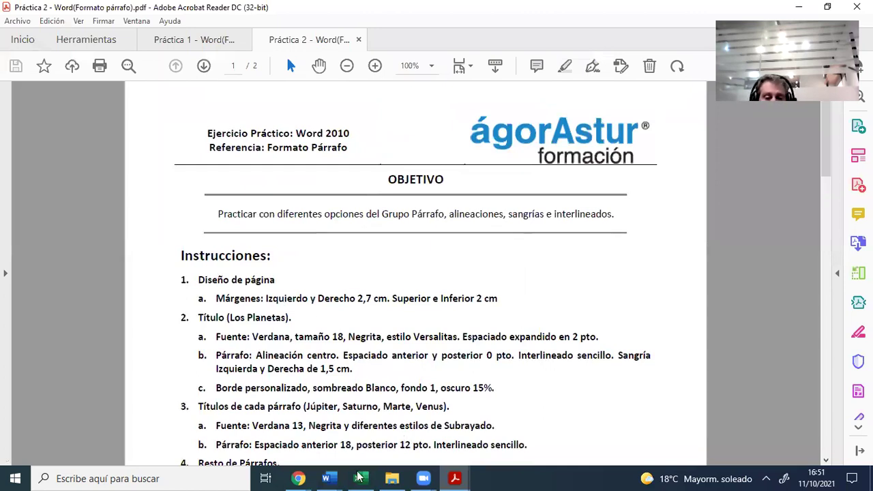
{"action": "left_click", "coordinate": [333, 479]}
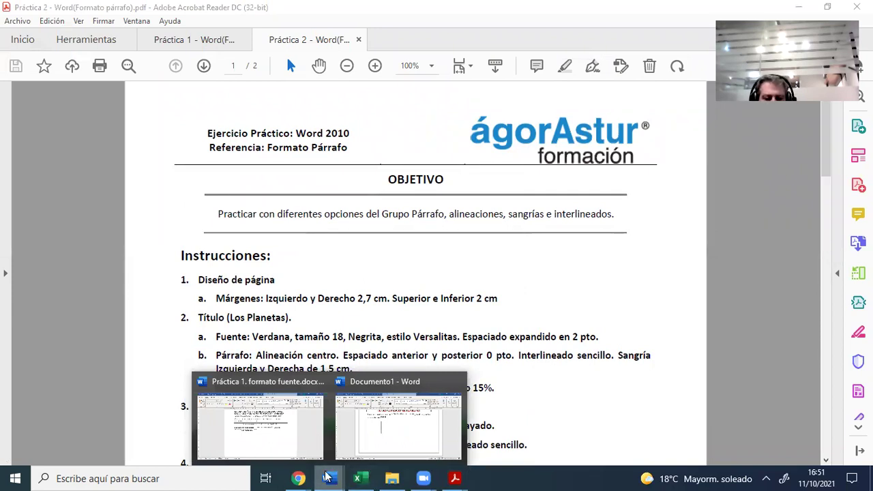
{"action": "left_click", "coordinate": [343, 451]}
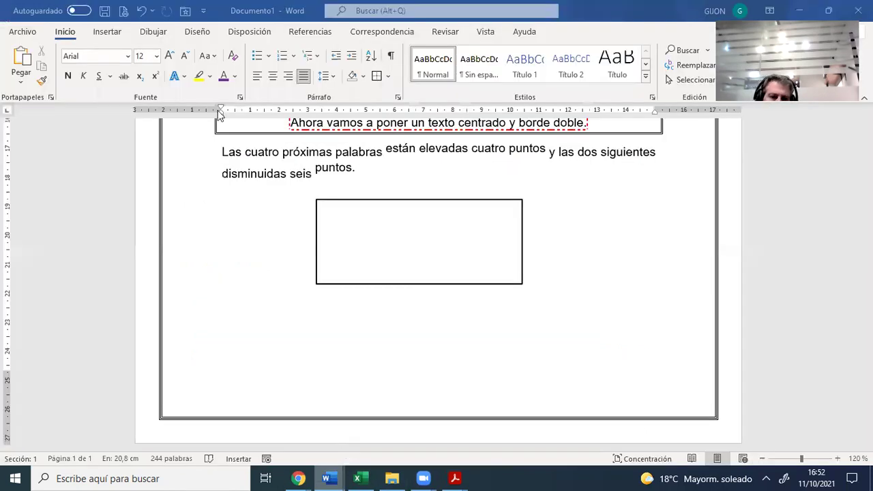
- Review the preset page margins and the custom margin settings, and leave without changing them
{"action": "left_click", "coordinate": [257, 34]}
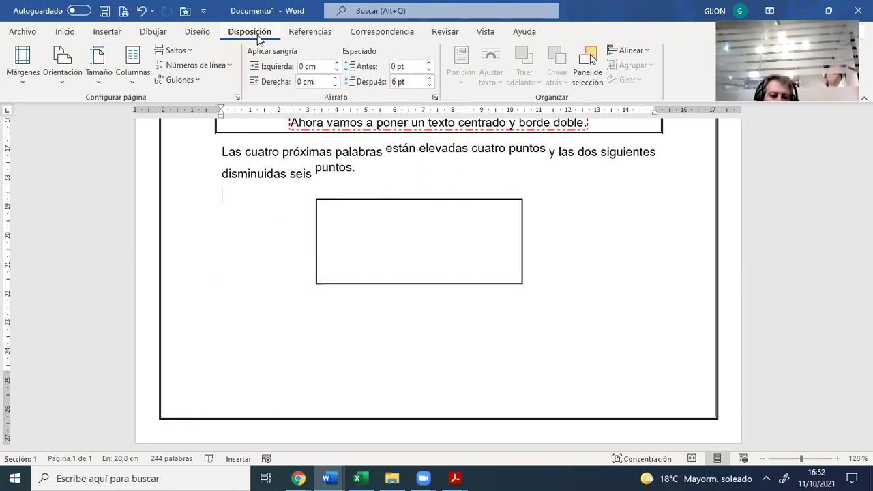
{"action": "left_click", "coordinate": [20, 82]}
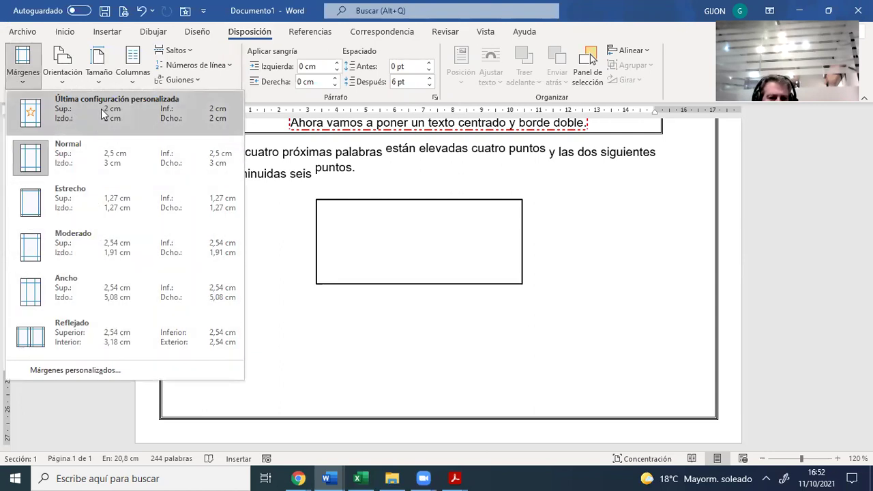
{"action": "left_click", "coordinate": [80, 375]}
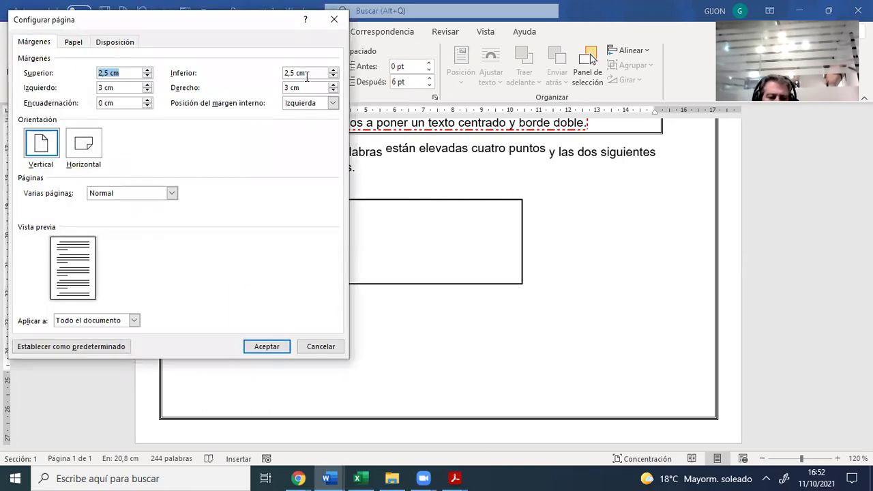
{"action": "left_click", "coordinate": [330, 344]}
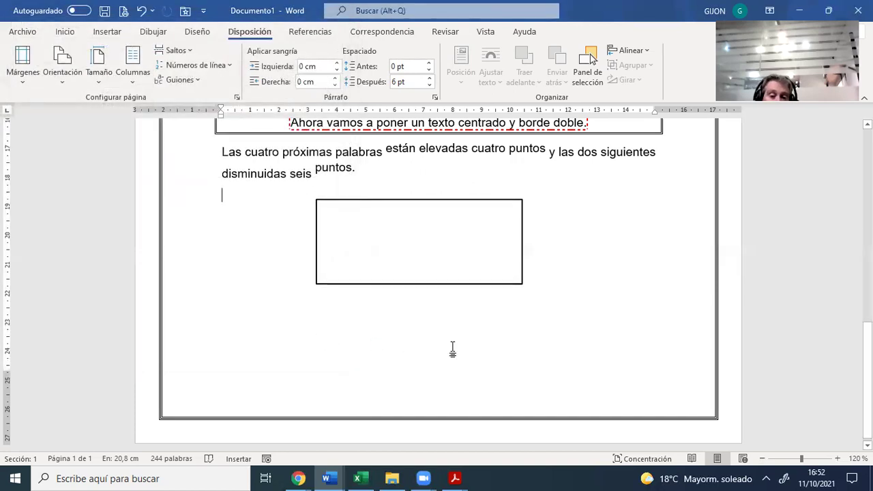
- Switch to the Práctica 2 PDF and read the instructions for margins, title, planet headings, remaining paragraphs and line spacing
{"action": "scroll", "coordinate": [509, 324], "scroll_direction": "up", "scroll_amount": 5}
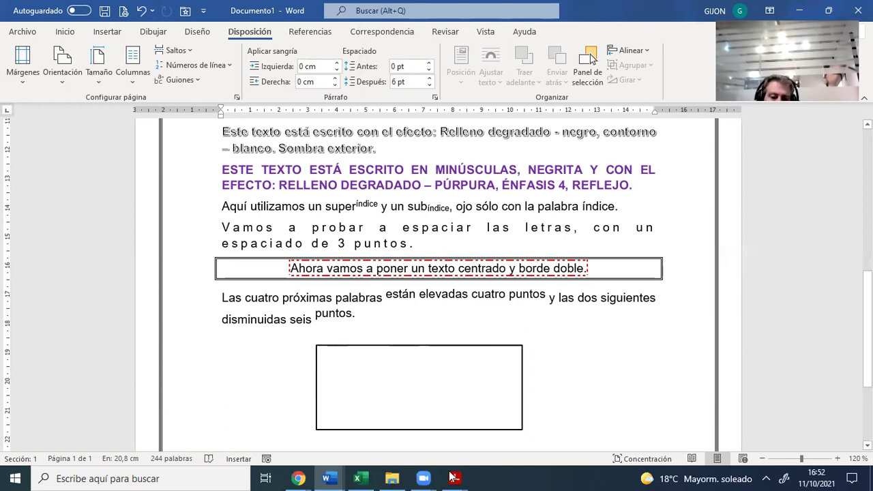
{"action": "mouse_move", "coordinate": [452, 476]}
{"action": "left_click", "coordinate": [500, 431]}
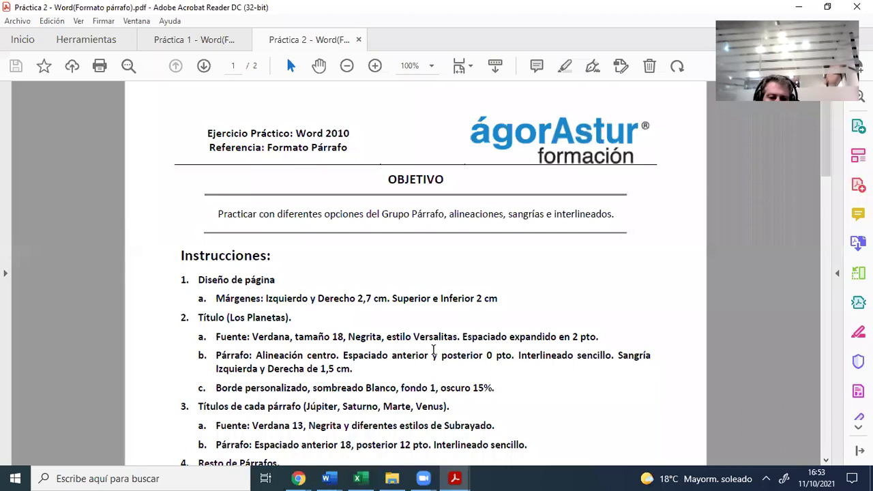
{"action": "scroll", "coordinate": [287, 231], "scroll_direction": "down", "scroll_amount": 3}
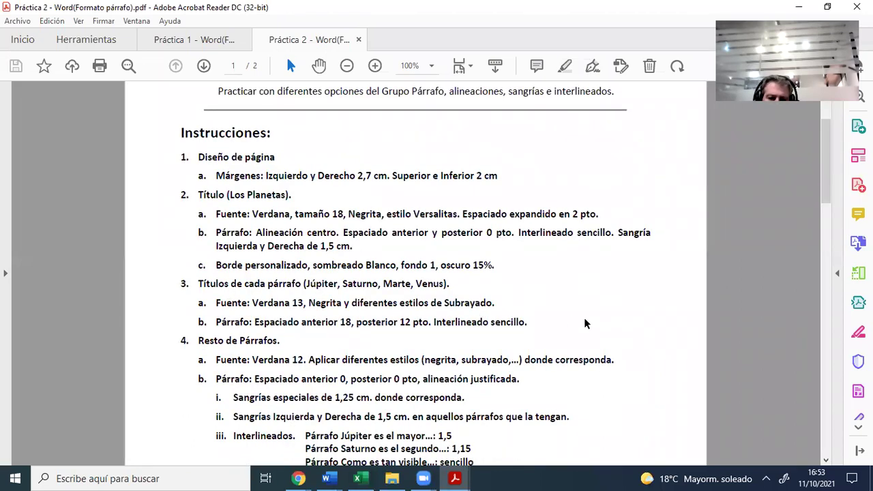
{"action": "scroll", "coordinate": [478, 326], "scroll_direction": "down", "scroll_amount": 1}
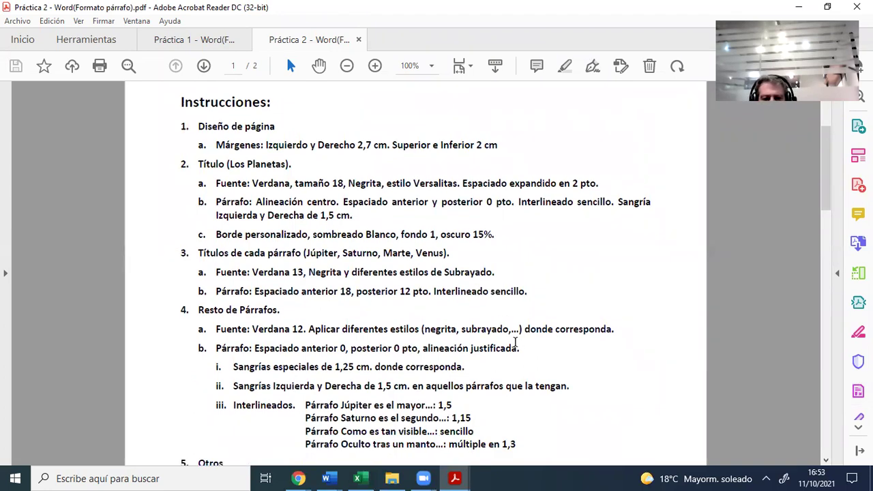
{"action": "scroll", "coordinate": [512, 341], "scroll_direction": "down", "scroll_amount": 1}
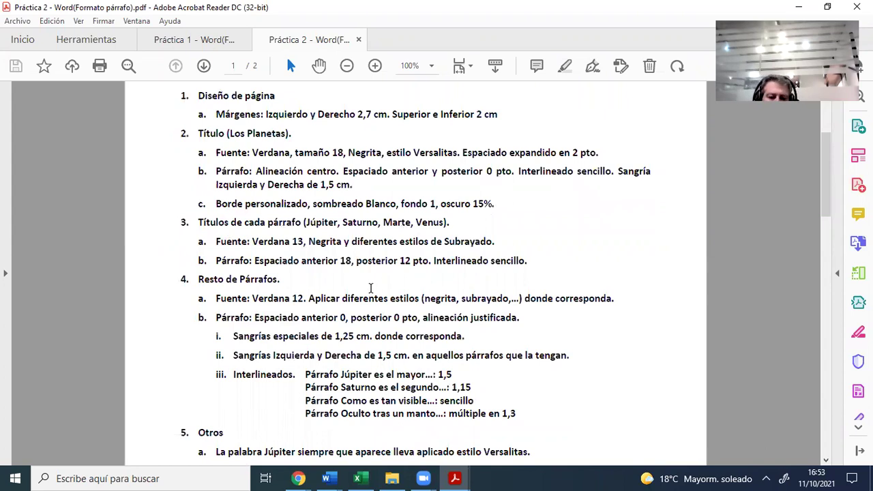
- Read the line spacing instructions for each paragraph and the Otros section on Versalitas, the Venus text effect and spelling corrections
{"action": "scroll", "coordinate": [371, 288], "scroll_direction": "down", "scroll_amount": 3}
{"action": "scroll", "coordinate": [483, 320], "scroll_direction": "up", "scroll_amount": 3}
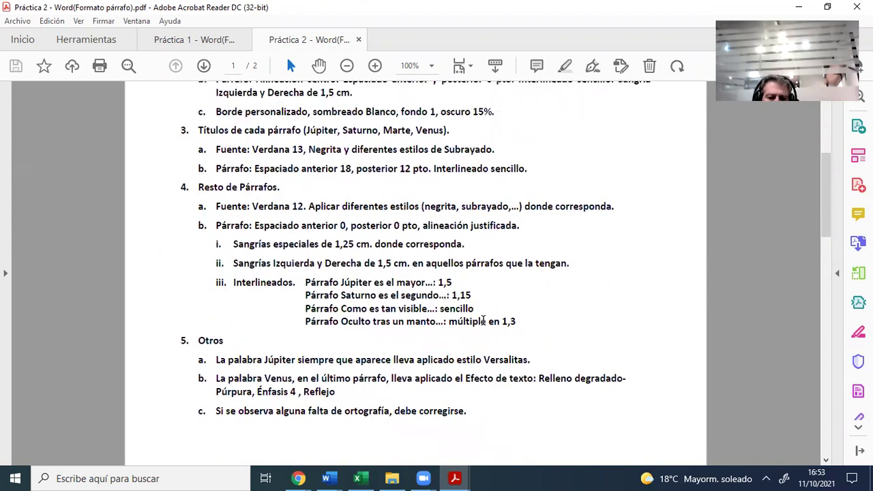
{"action": "scroll", "coordinate": [484, 324], "scroll_direction": "down", "scroll_amount": 1}
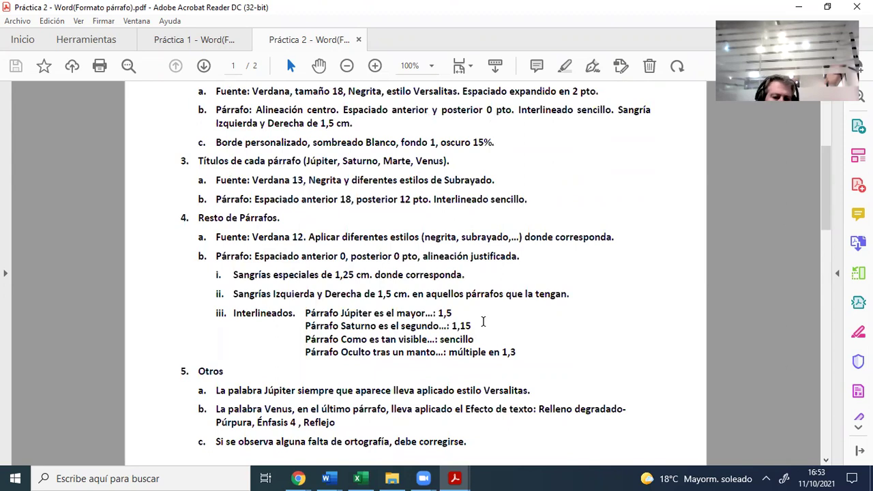
{"action": "scroll", "coordinate": [444, 307], "scroll_direction": "down", "scroll_amount": 6}
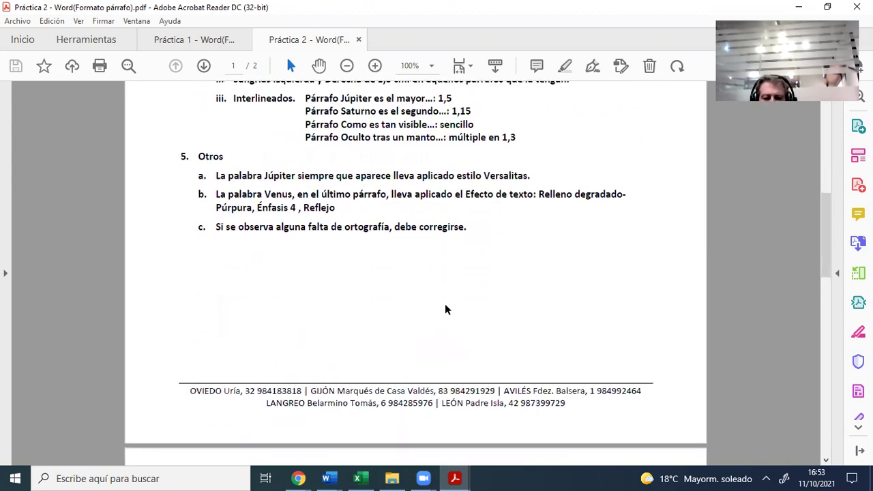
- Examine the finished Los Planetas sample on page 2, comparing the title, headings, indents and line spacing from Júpiter through Venus
{"action": "scroll", "coordinate": [445, 309], "scroll_direction": "down", "scroll_amount": 4}
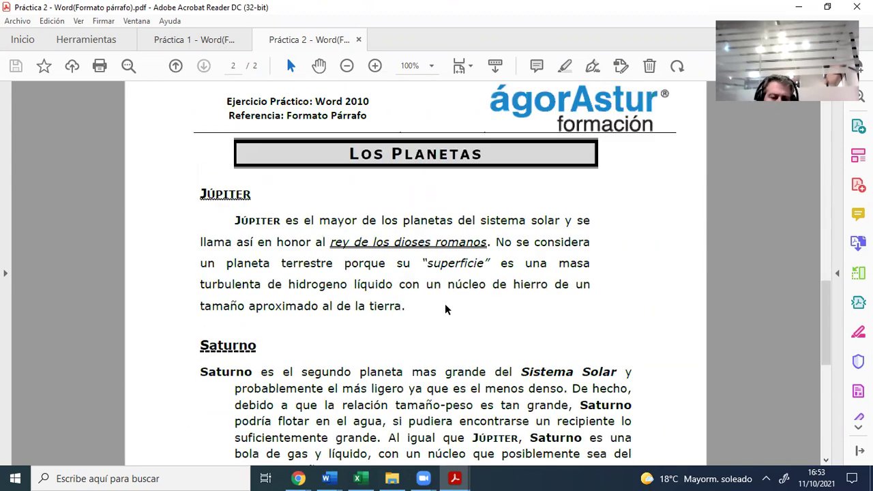
{"action": "scroll", "coordinate": [445, 308], "scroll_direction": "down", "scroll_amount": 3}
{"action": "scroll", "coordinate": [445, 309], "scroll_direction": "up", "scroll_amount": 4}
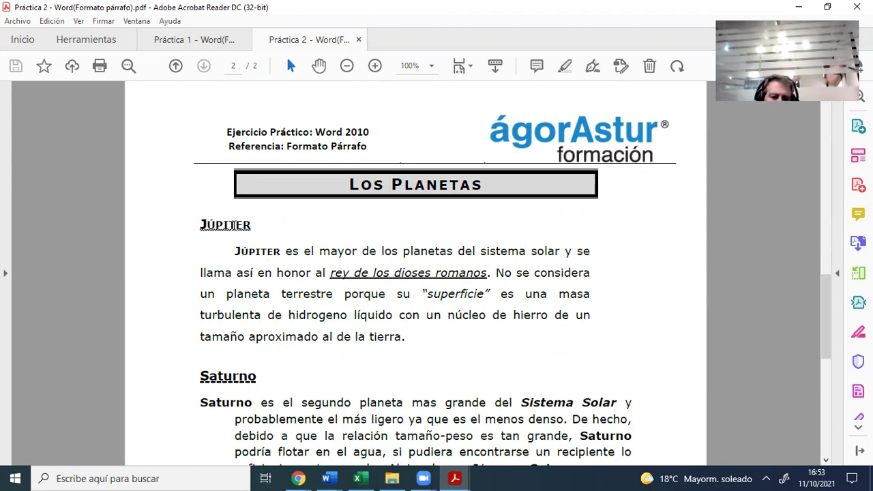
{"action": "scroll", "coordinate": [259, 229], "scroll_direction": "down", "scroll_amount": 4}
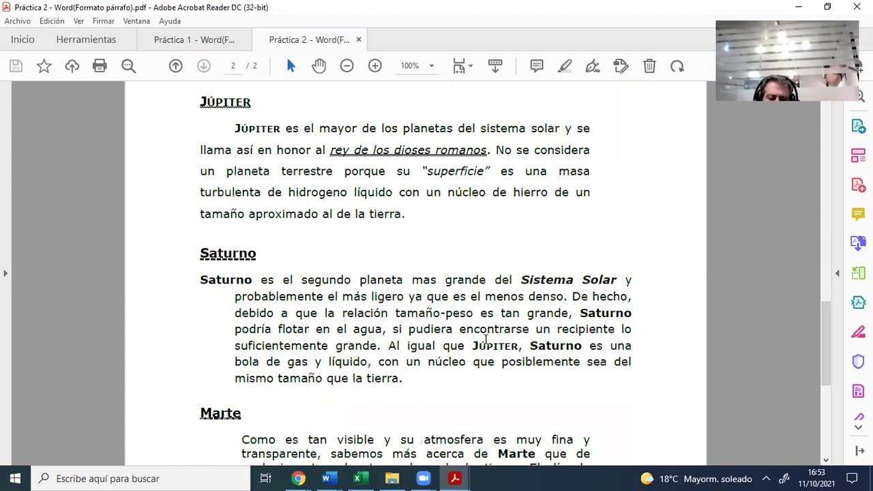
{"action": "scroll", "coordinate": [502, 267], "scroll_direction": "down", "scroll_amount": 5}
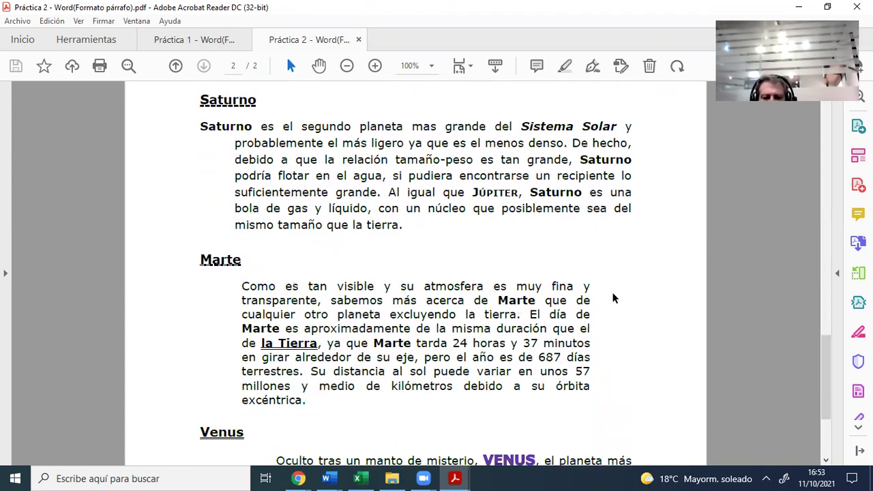
{"action": "scroll", "coordinate": [612, 298], "scroll_direction": "down", "scroll_amount": 3}
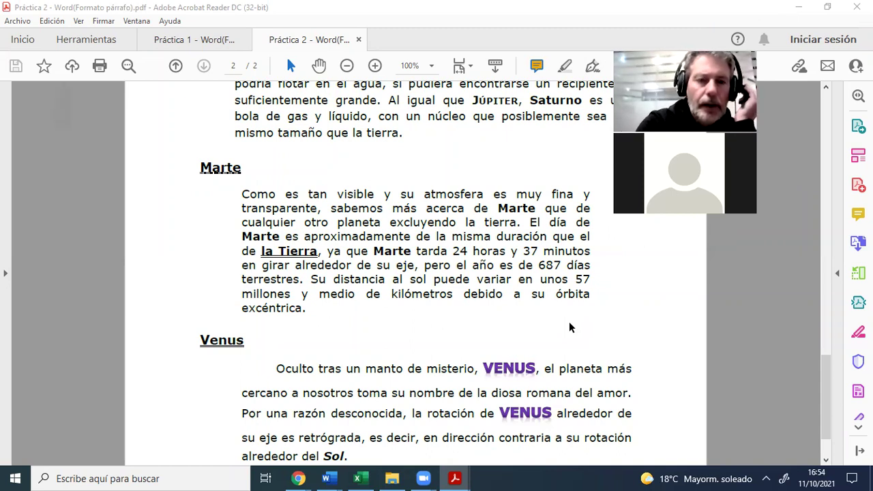
{"action": "key", "text": "XF86AudioRaiseVolume"}
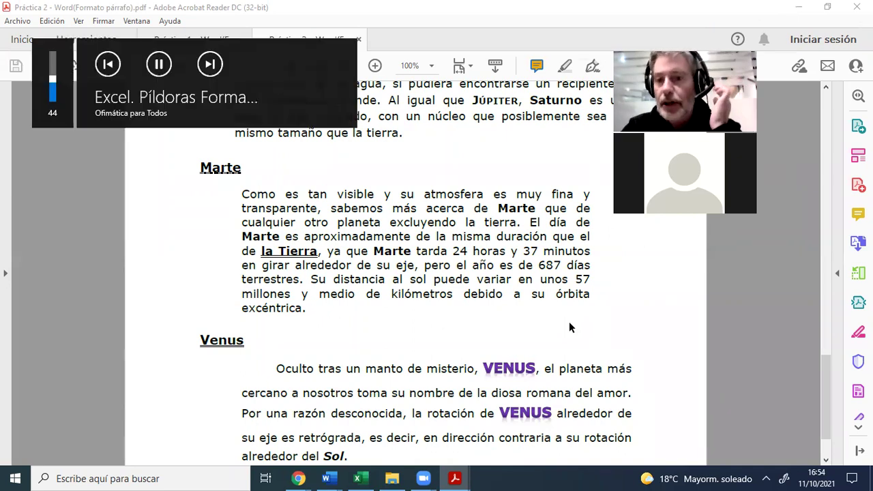